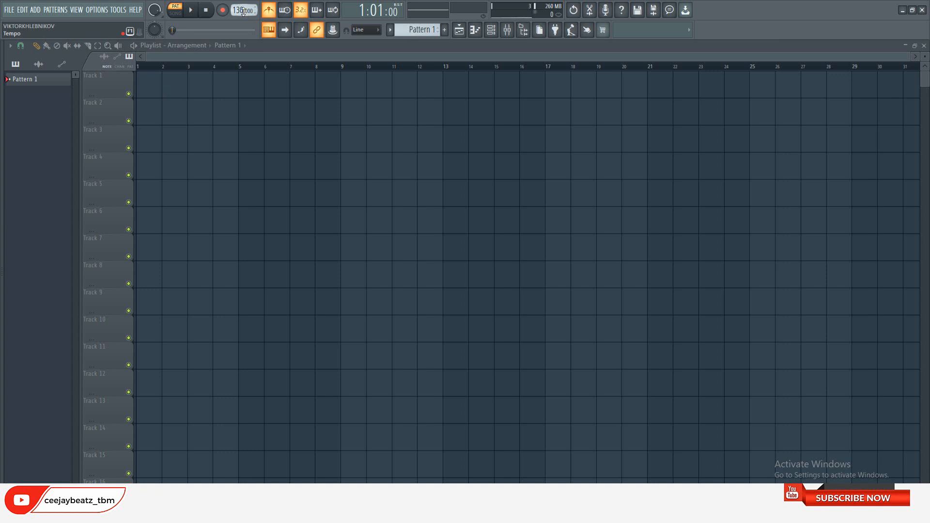
Set the project tempo to 92 BPM and show the channel rack
drag(243, 11, 244, 48)
drag(245, 11, 245, 9)
click(491, 31)
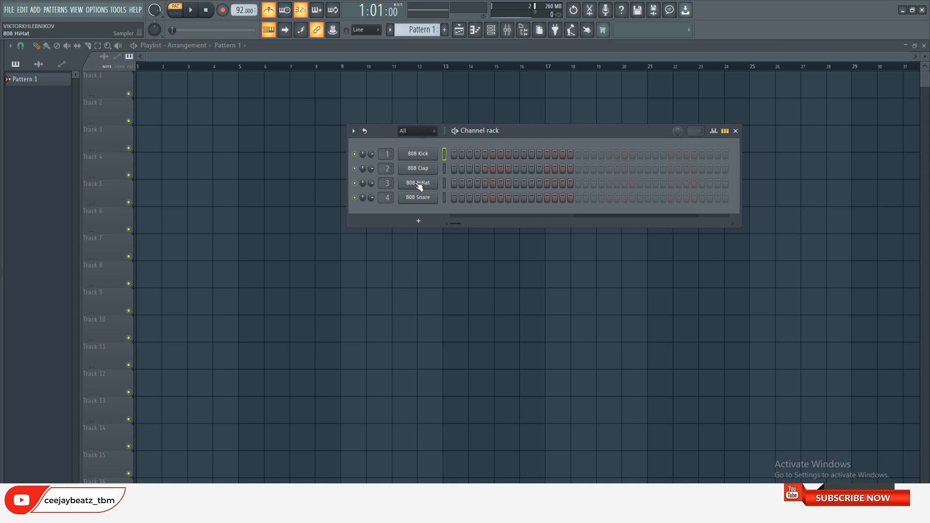
Show the file browser and expand the TBM sample library down to TBM HIP HOP > BOOM BAP
click(2, 291)
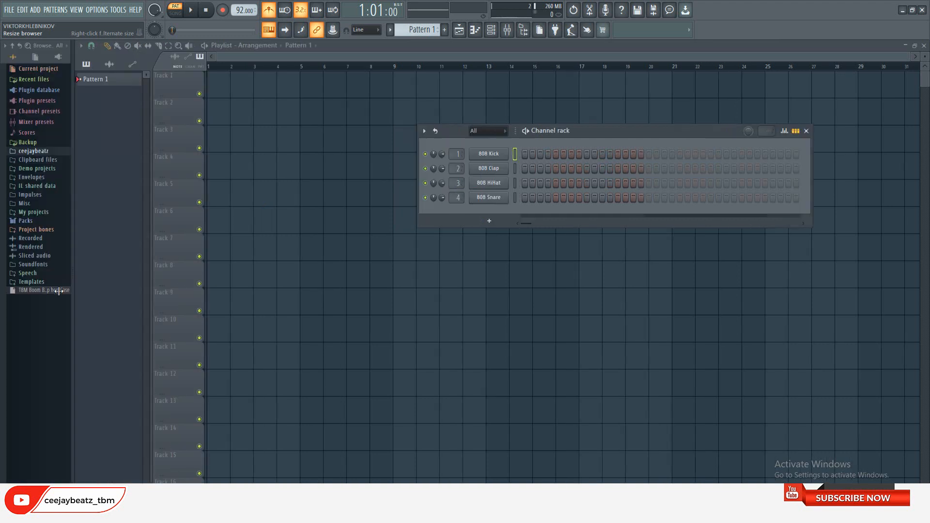
click(34, 151)
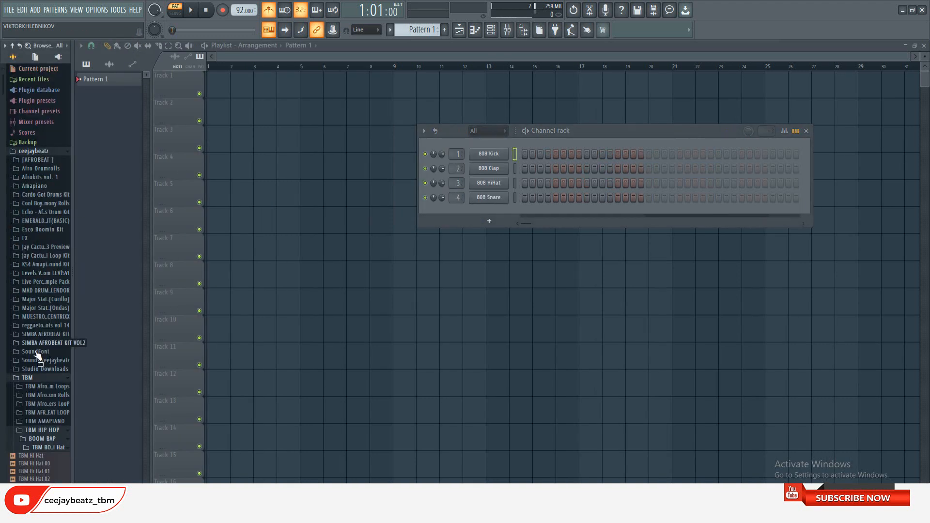
click(39, 380)
click(38, 378)
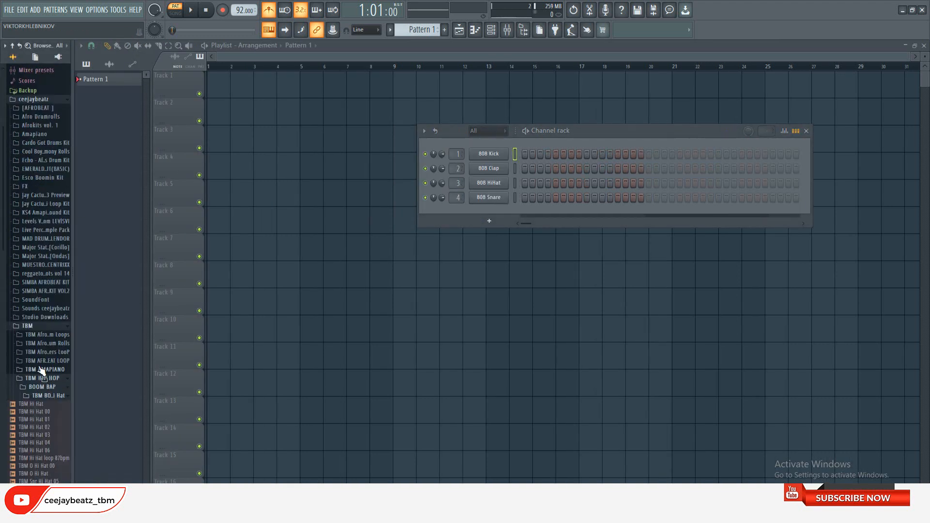
click(39, 379)
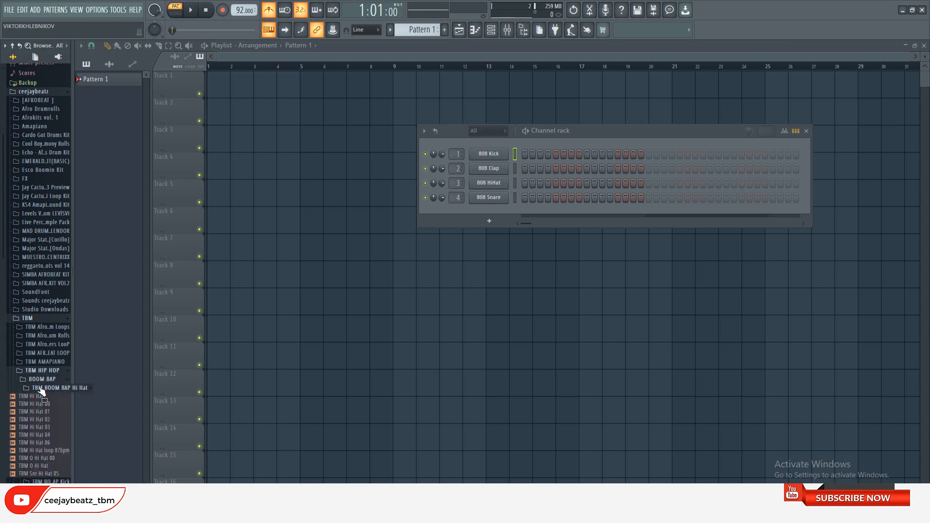
click(39, 388)
click(46, 379)
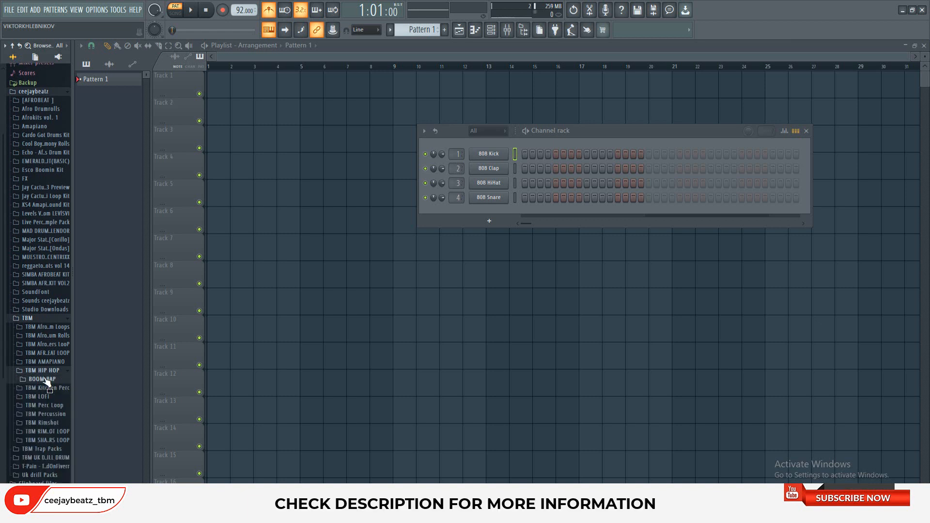
click(45, 380)
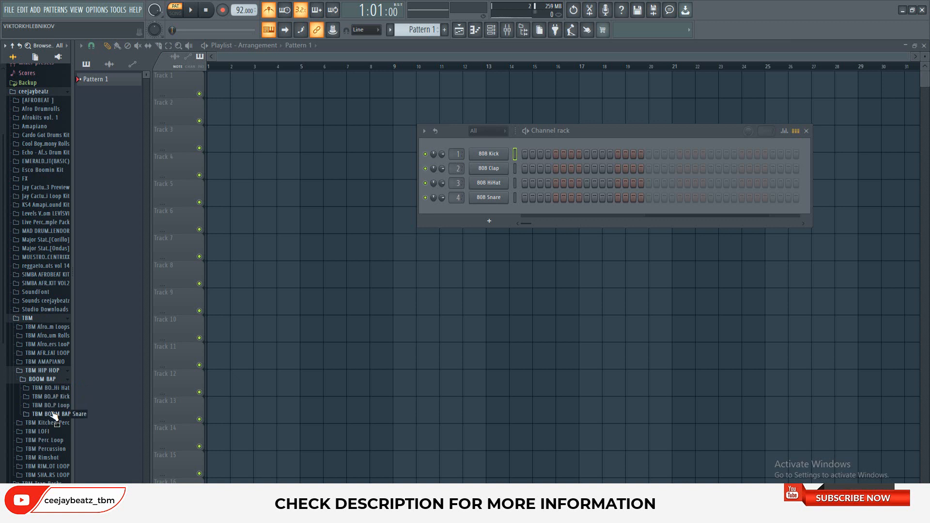
Audition several samples in the TBM BOOM BAP Hi Hat folder, then collapse the folder
click(48, 388)
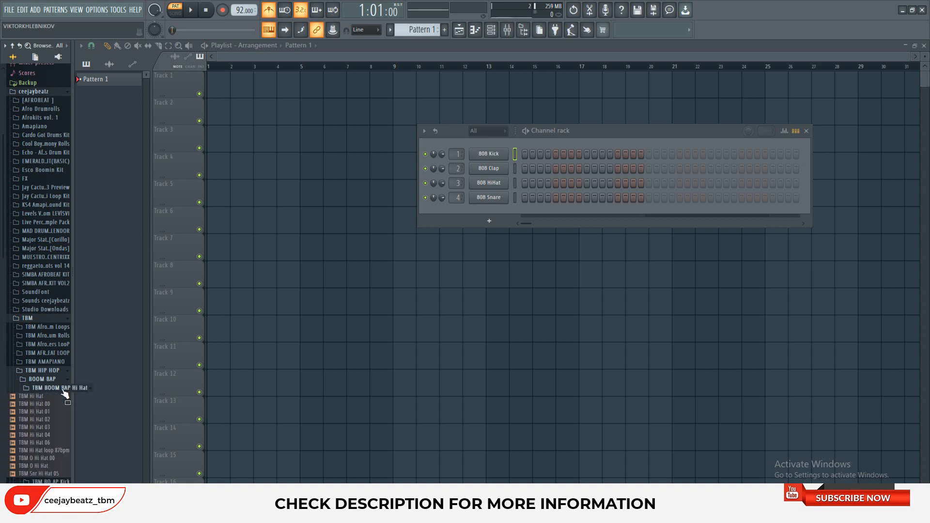
click(35, 419)
click(36, 427)
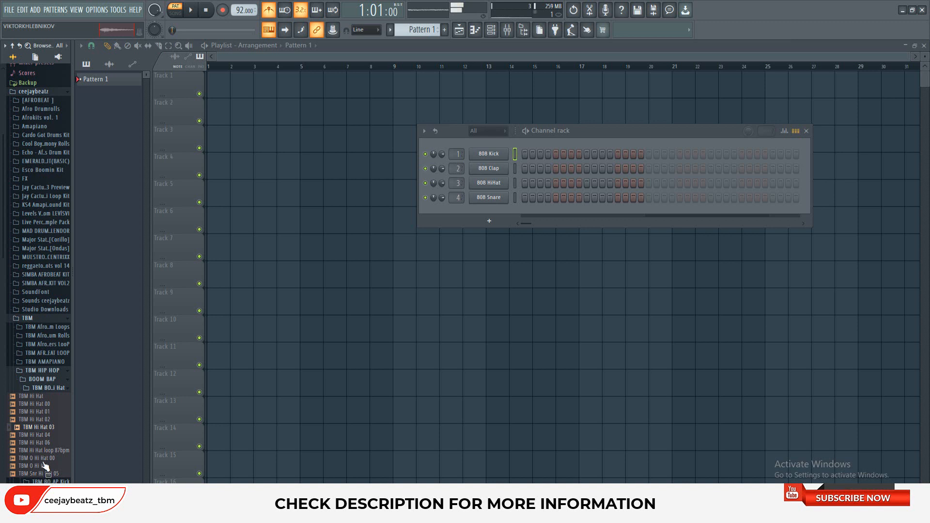
click(46, 436)
click(51, 405)
click(48, 419)
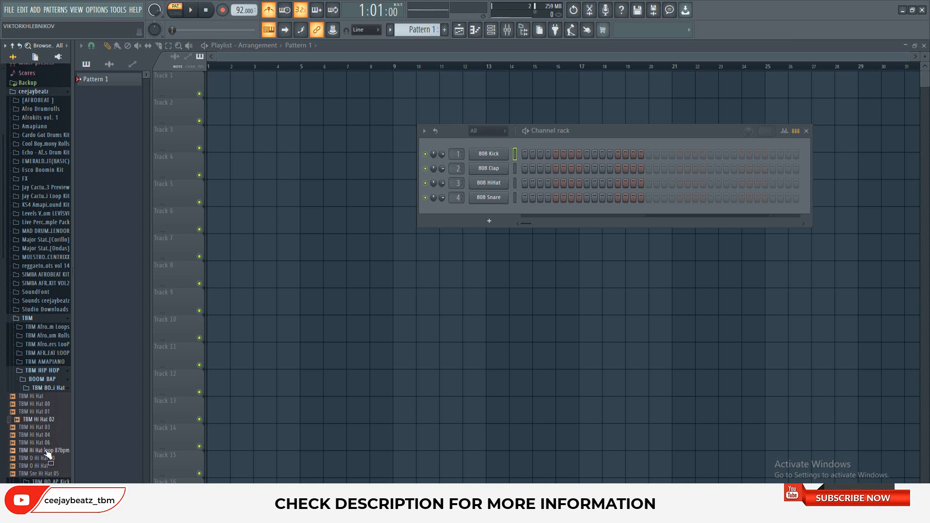
click(45, 460)
click(48, 387)
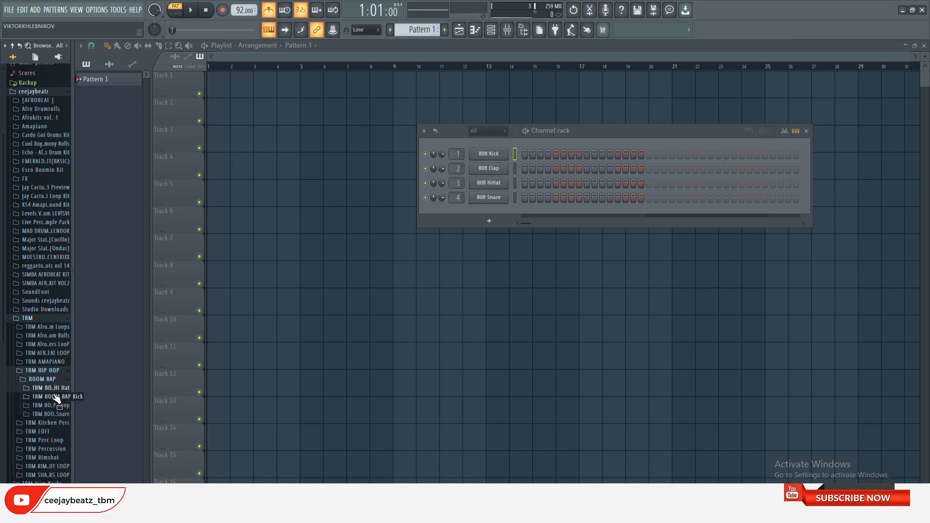
Audition samples such as TBM Kick 05 in the TBM BOOM BAP Kick folder, then collapse it
click(52, 397)
click(40, 423)
click(39, 446)
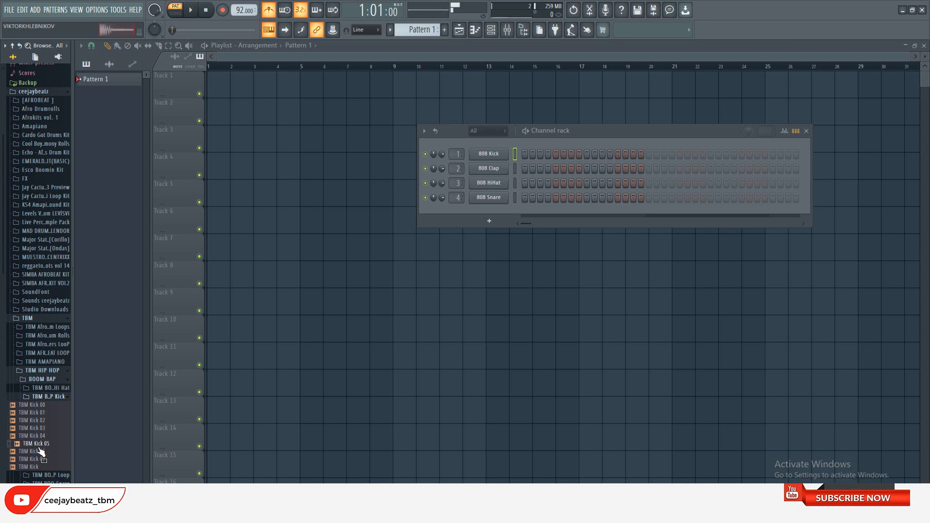
click(49, 396)
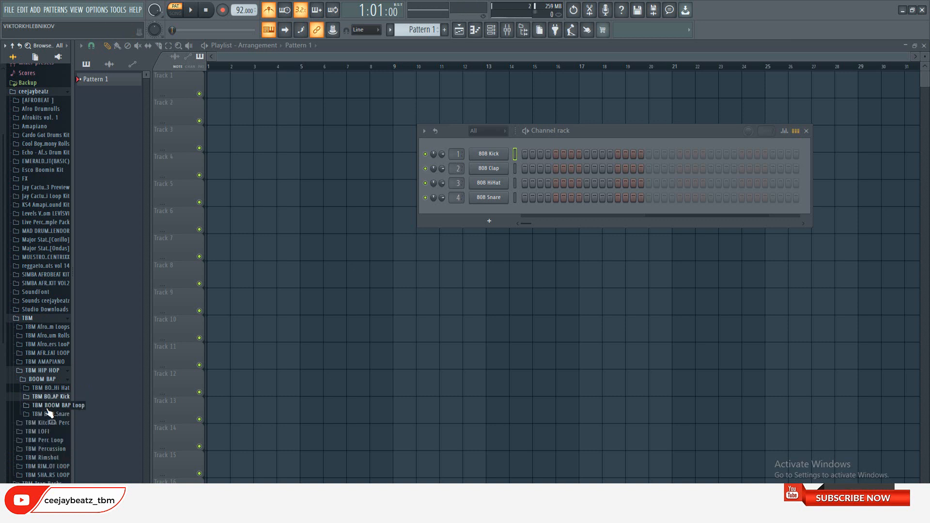
Audition samples such as TBM Snare 03 in the TBM BOOM BAP Snare folder, then collapse TBM HIP HOP
click(47, 415)
click(41, 423)
click(41, 438)
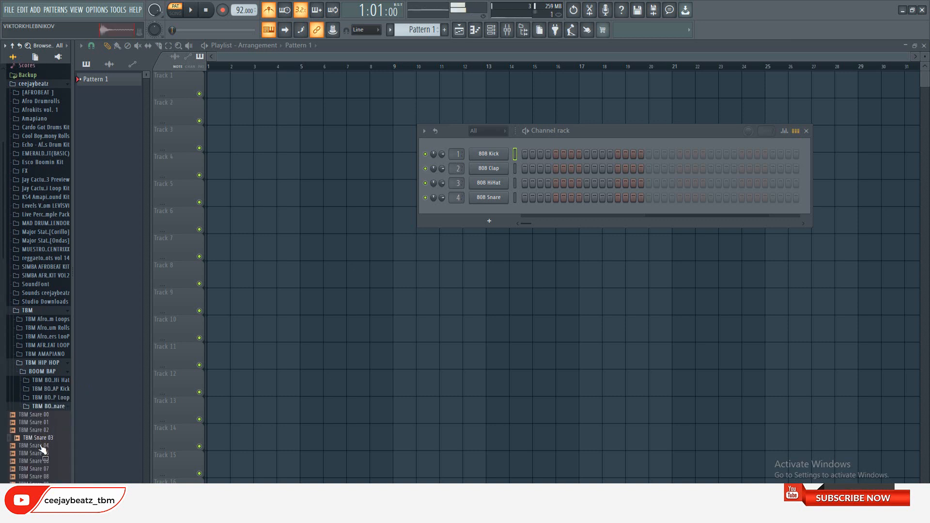
click(48, 467)
click(54, 406)
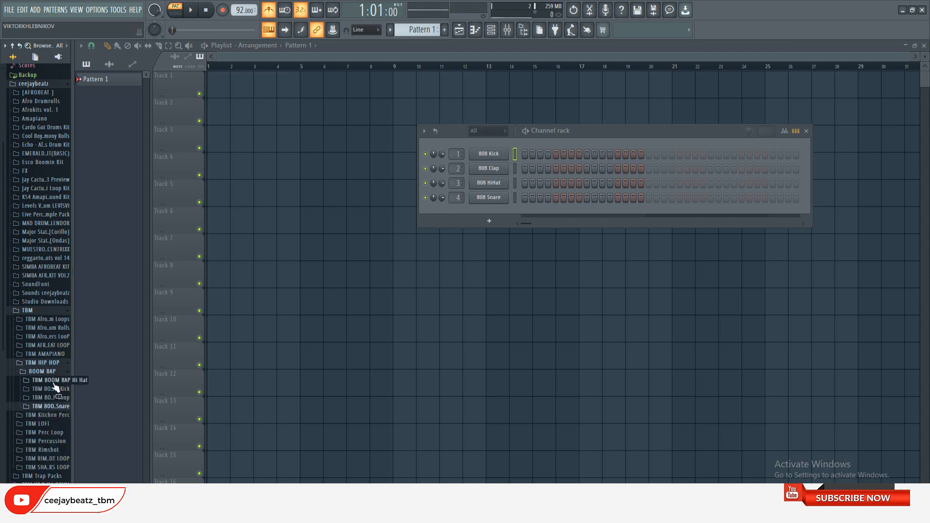
click(66, 364)
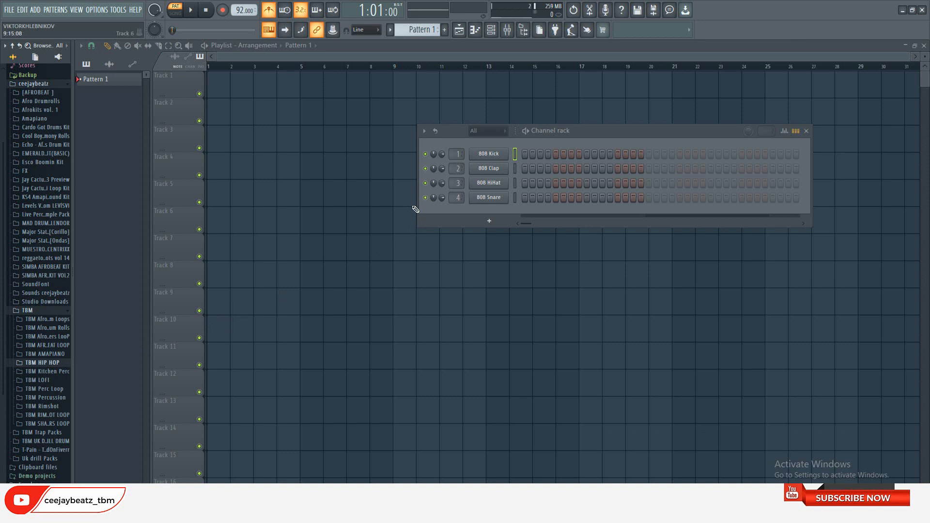
Delete the default 808 Kick, 808 Clap, 808 HiHat and 808 Snare channels from the channel rack
right_click(497, 153)
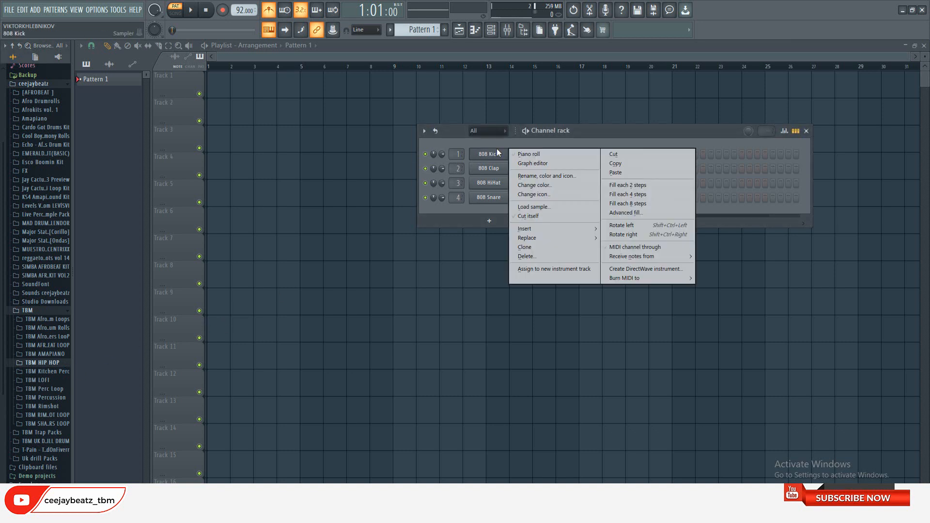
click(525, 257)
click(514, 289)
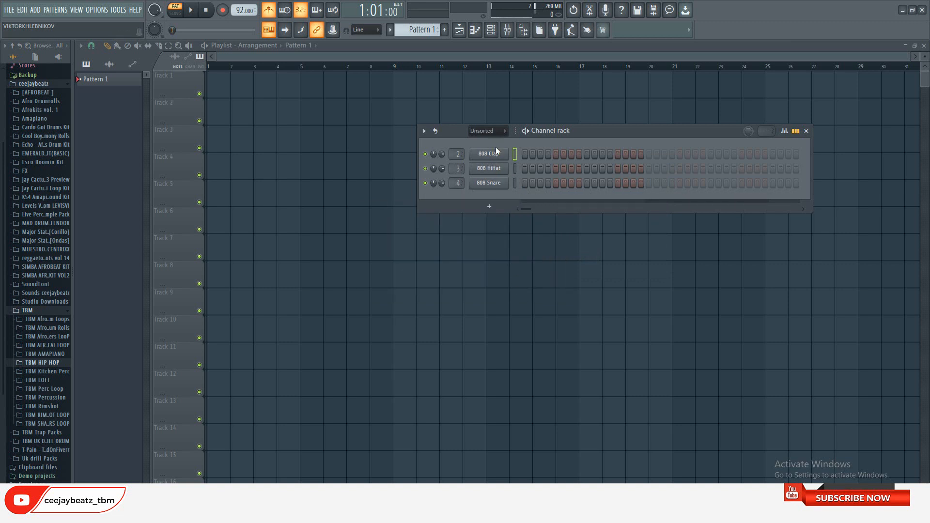
right_click(496, 153)
click(534, 255)
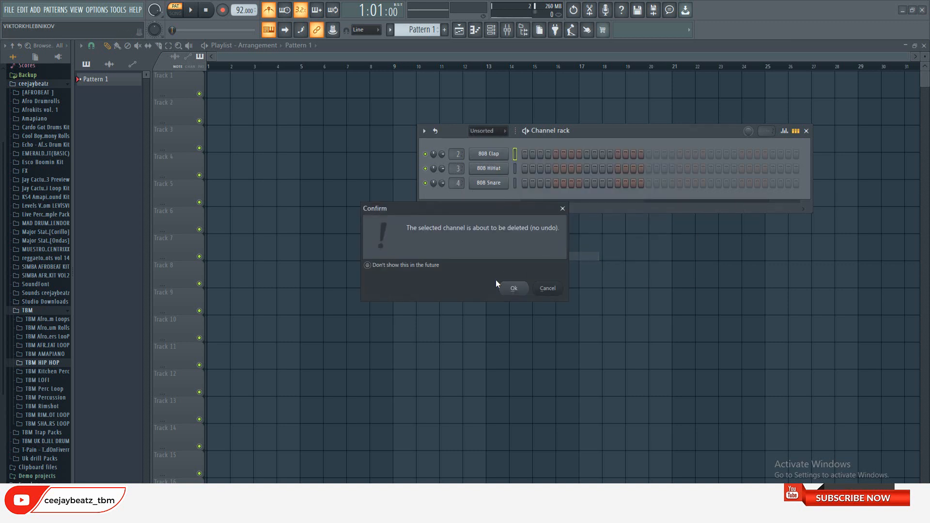
click(510, 290)
right_click(498, 154)
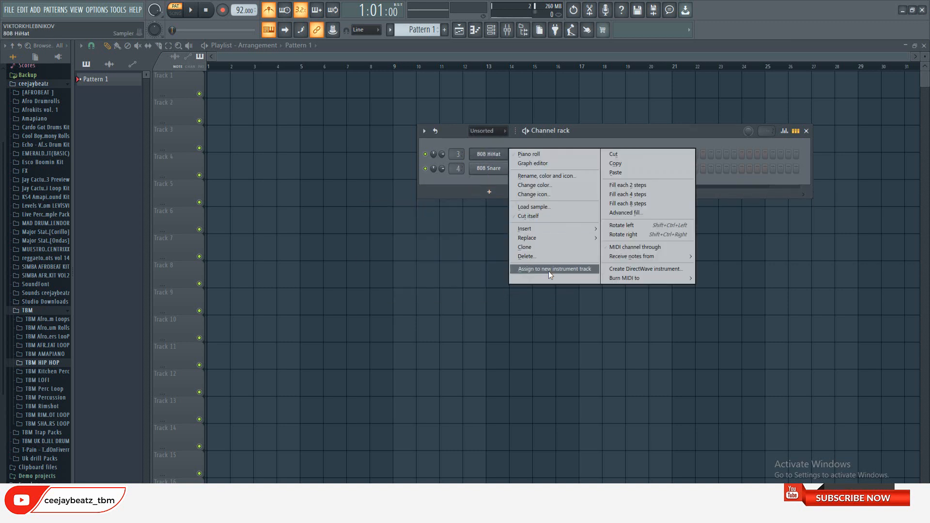
click(543, 255)
click(523, 290)
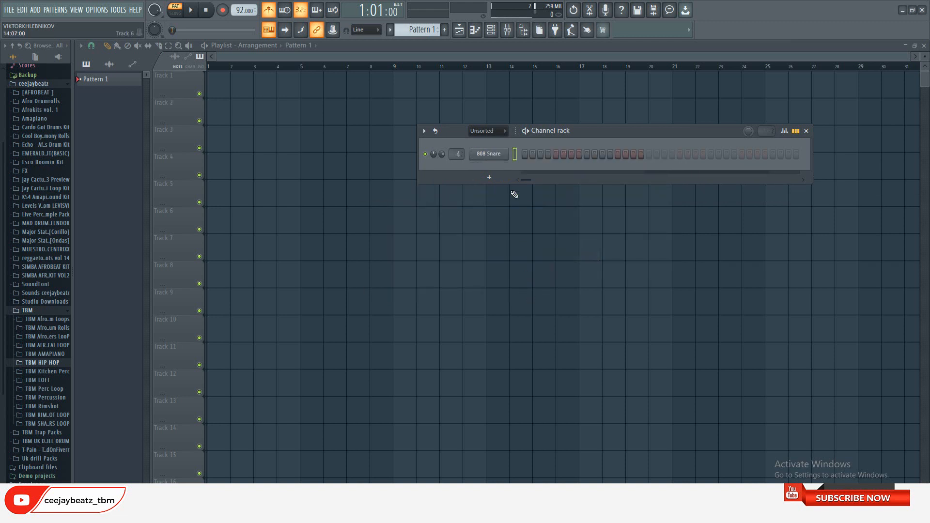
right_click(505, 154)
click(530, 258)
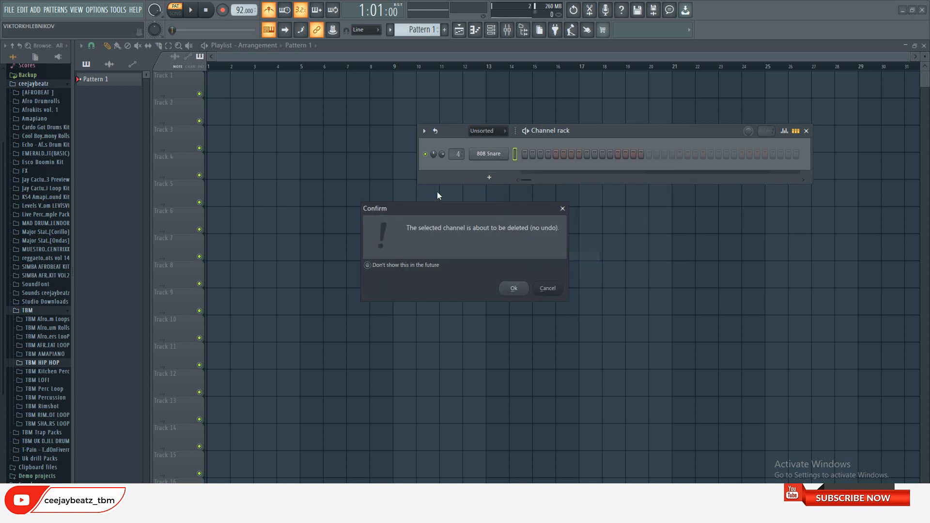
click(514, 289)
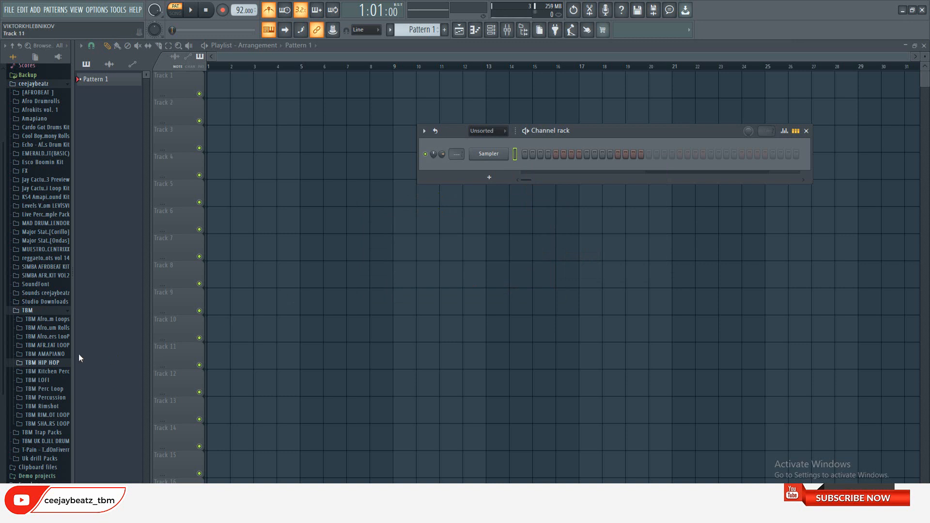
Audition the boom bap hi-hat samples again and load TBM Hi Hat 02 into the empty Sampler channel
click(54, 363)
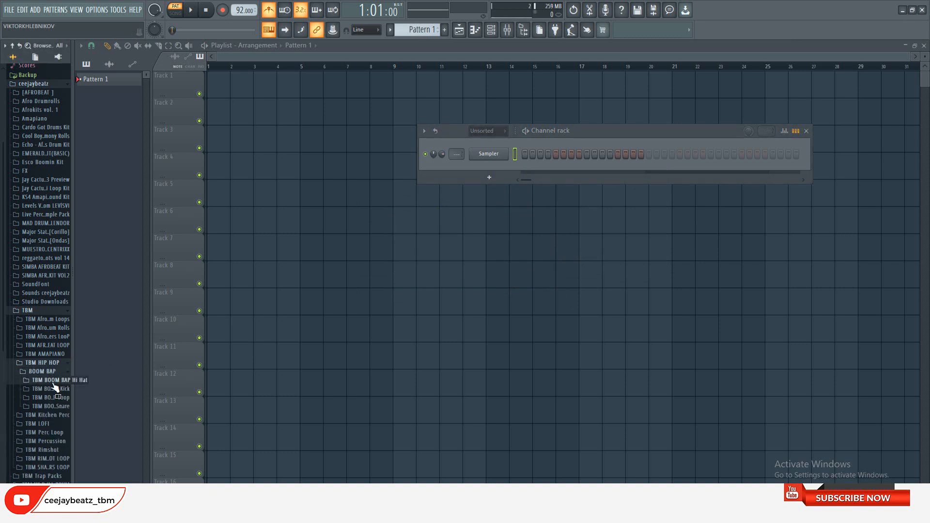
click(51, 380)
click(48, 407)
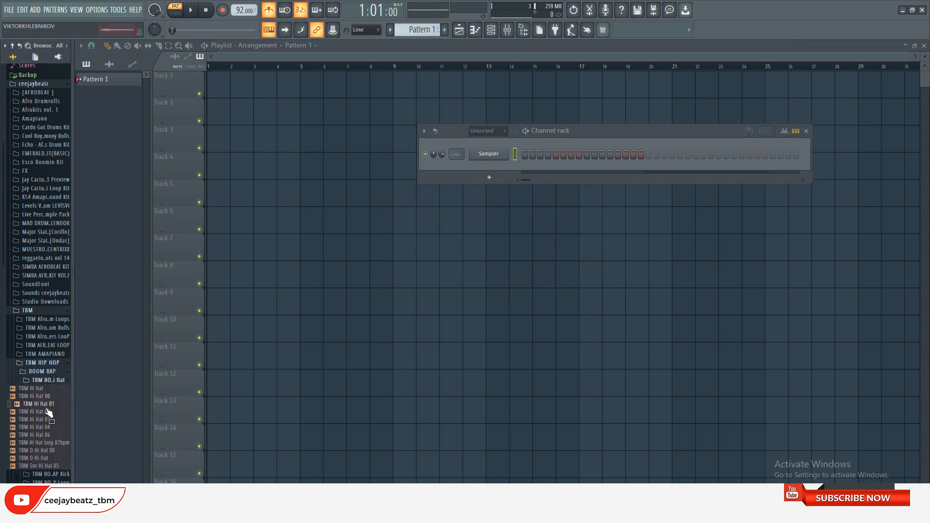
click(38, 412)
click(43, 403)
click(45, 398)
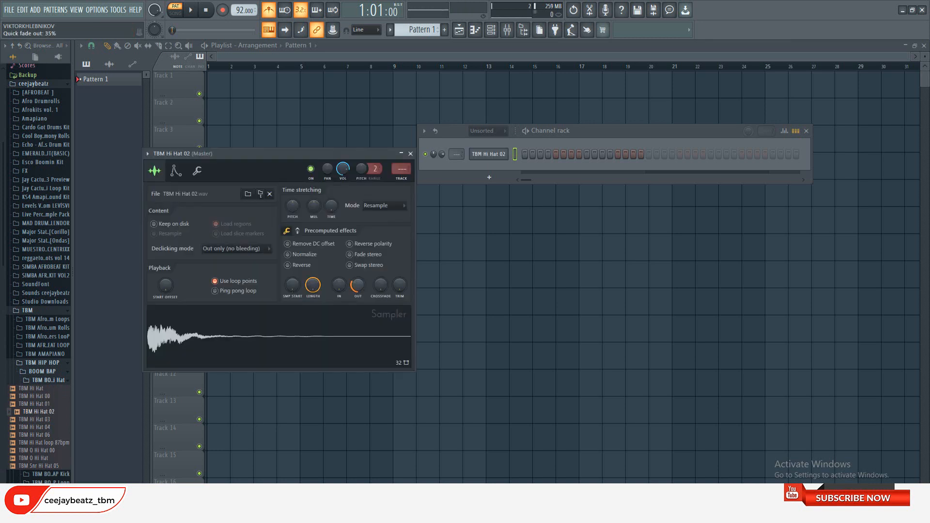
Adjust the OUT fade of TBM Hi Hat 02 and route its channel to mixer track 1
drag(357, 288, 357, 284)
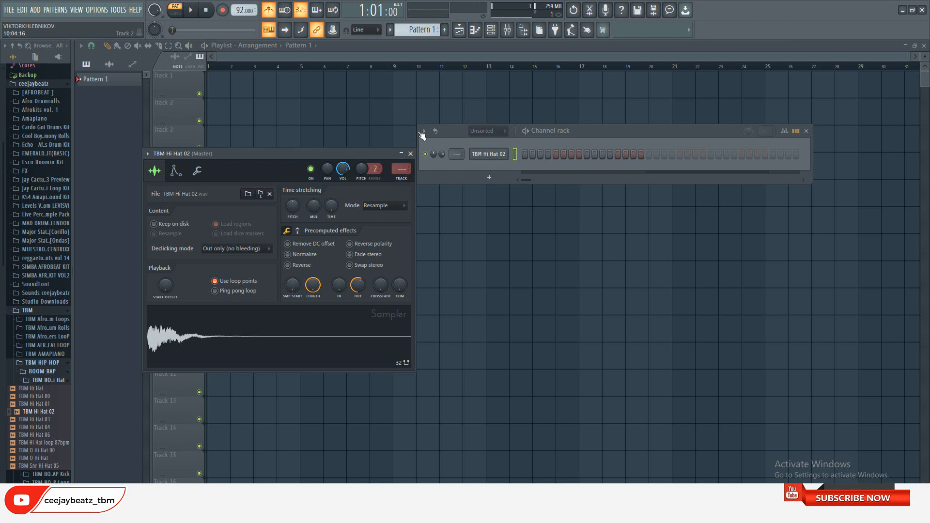
click(410, 153)
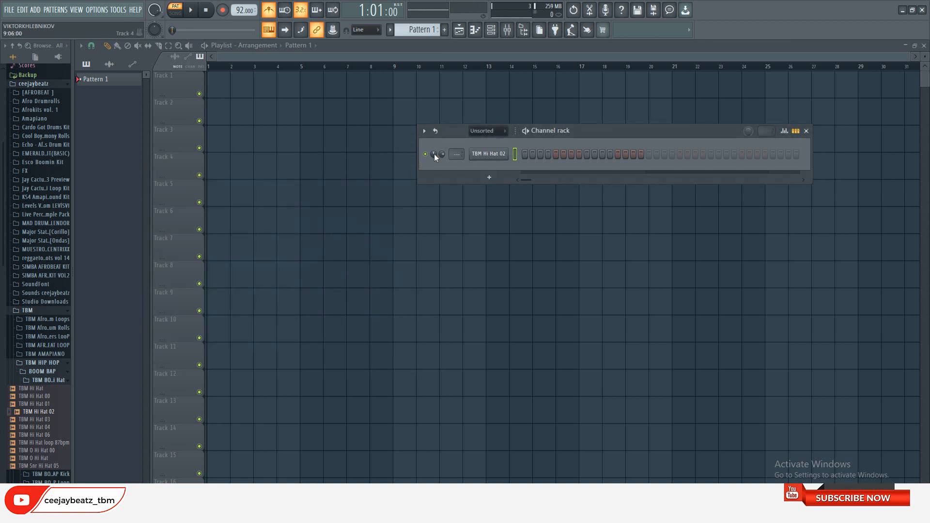
click(504, 155)
click(401, 168)
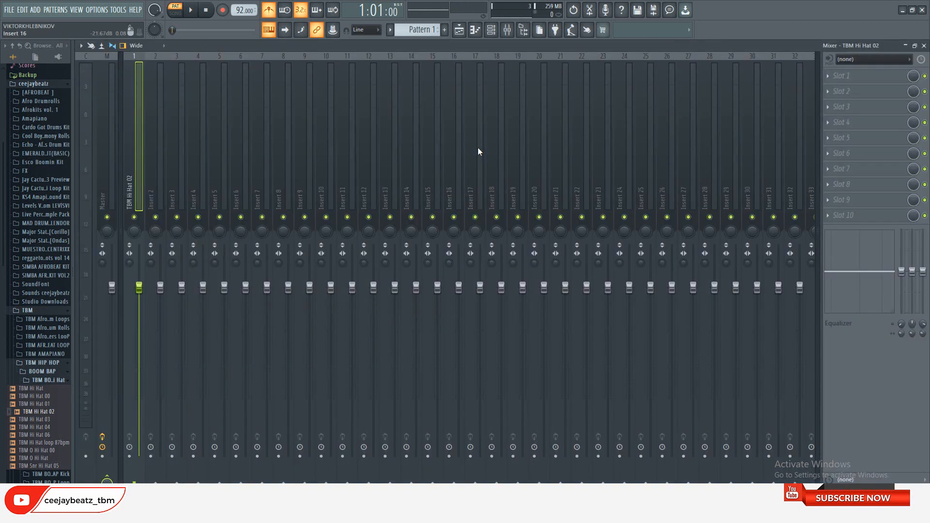
Extend the TBM Hi Hat 02 step sequence into a second bar and fill each 2 steps
click(490, 30)
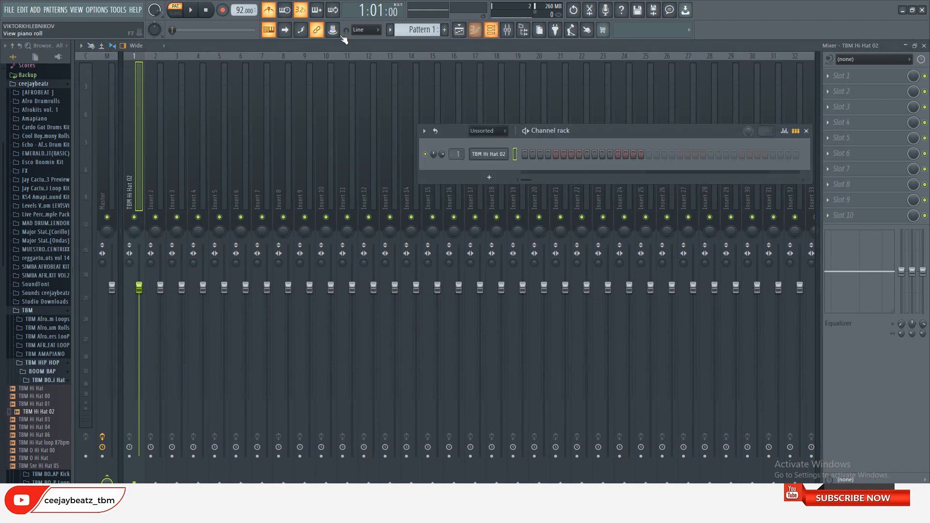
click(724, 154)
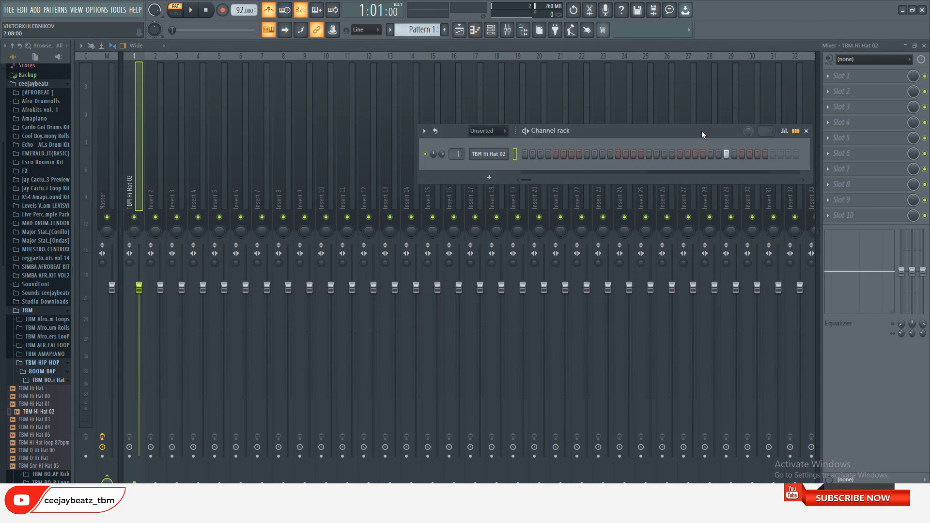
drag(701, 130, 538, 149)
right_click(327, 173)
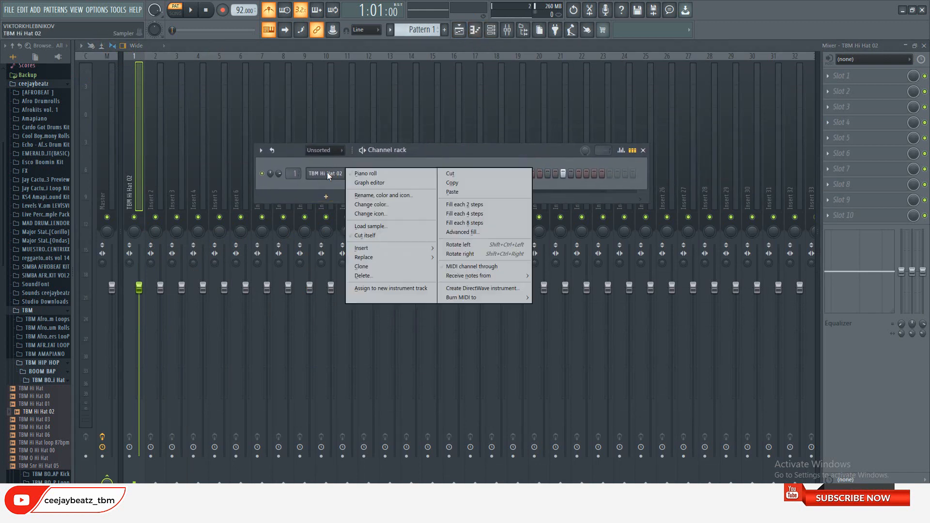
click(498, 203)
Play back the hi-hat pattern, stop it and turn off the metronome
key(space)
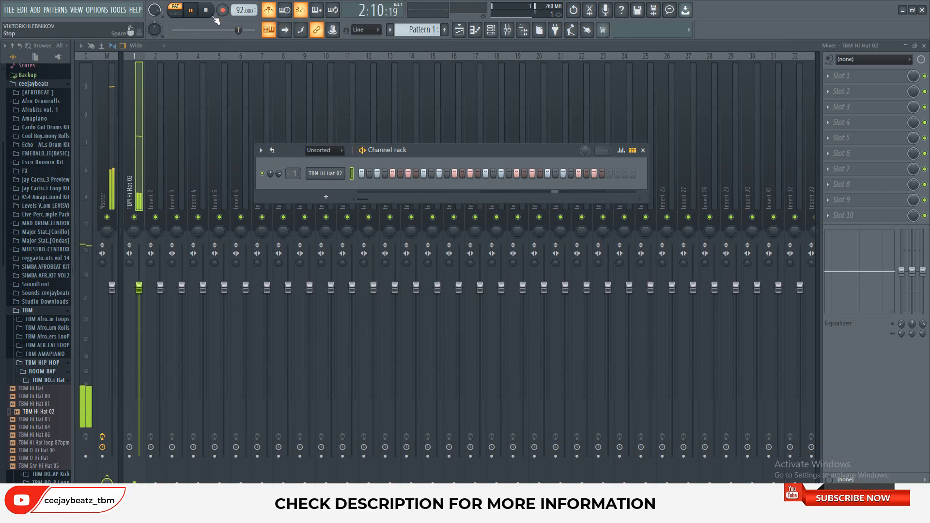
key(space)
click(265, 14)
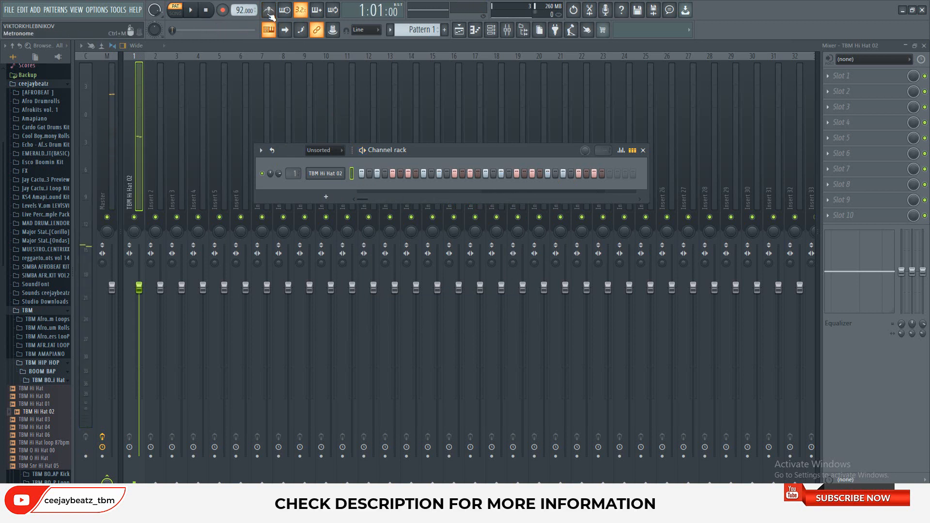
Open the TBM Hi Hat 02 piano roll and set alternating higher and lower velocities on the notes across both bars
right_click(343, 175)
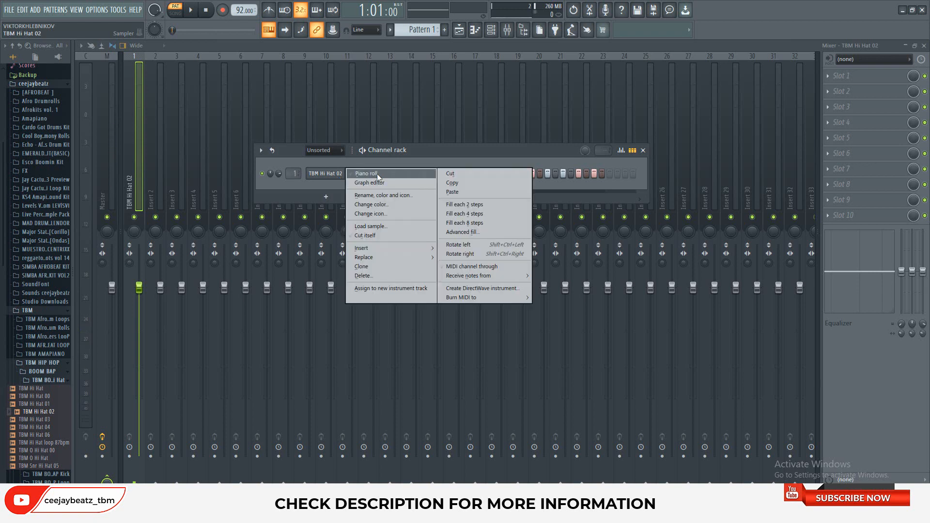
click(377, 174)
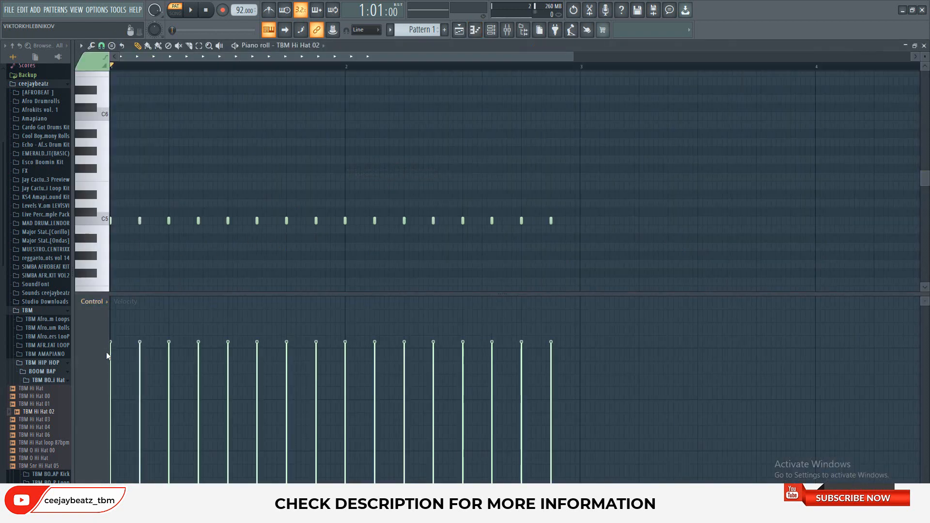
click(117, 365)
click(140, 332)
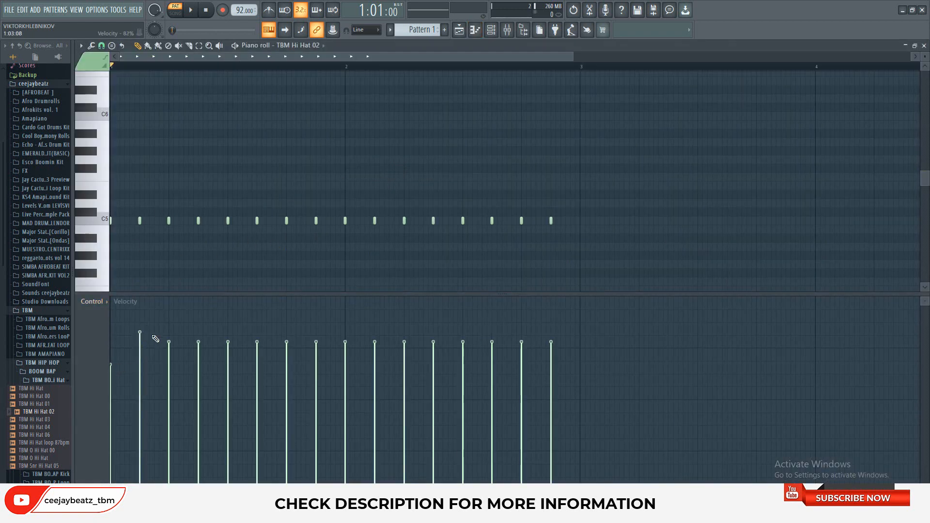
click(169, 348)
click(199, 321)
click(228, 339)
click(256, 315)
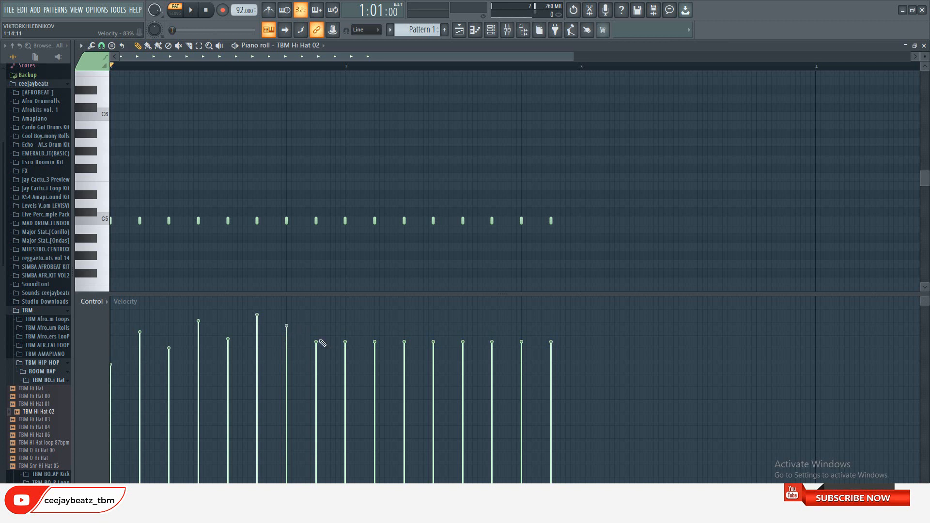
mouse_move(323, 343)
mouse_down()
mouse_move(326, 307)
mouse_move(326, 347)
mouse_move(323, 335)
mouse_up()
click(347, 316)
click(375, 350)
click(404, 328)
click(433, 343)
click(463, 333)
click(492, 316)
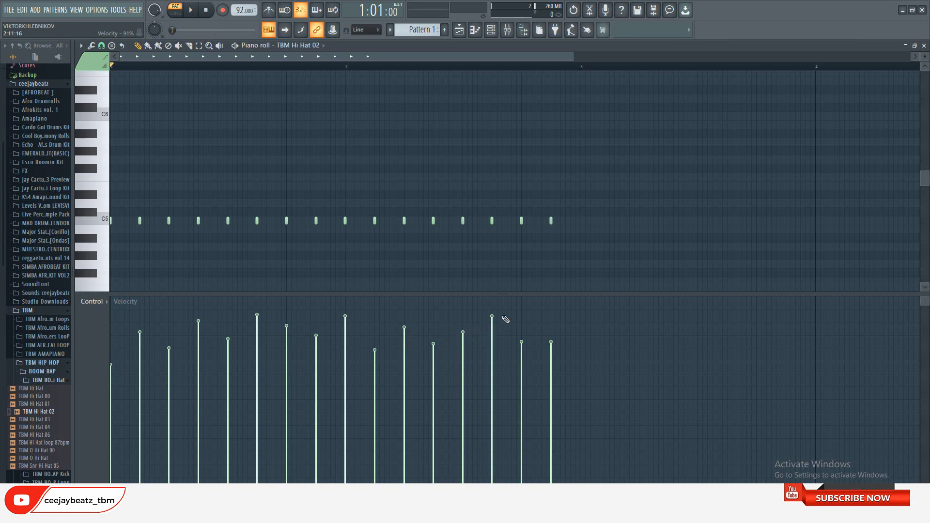
click(521, 384)
click(550, 324)
click(521, 374)
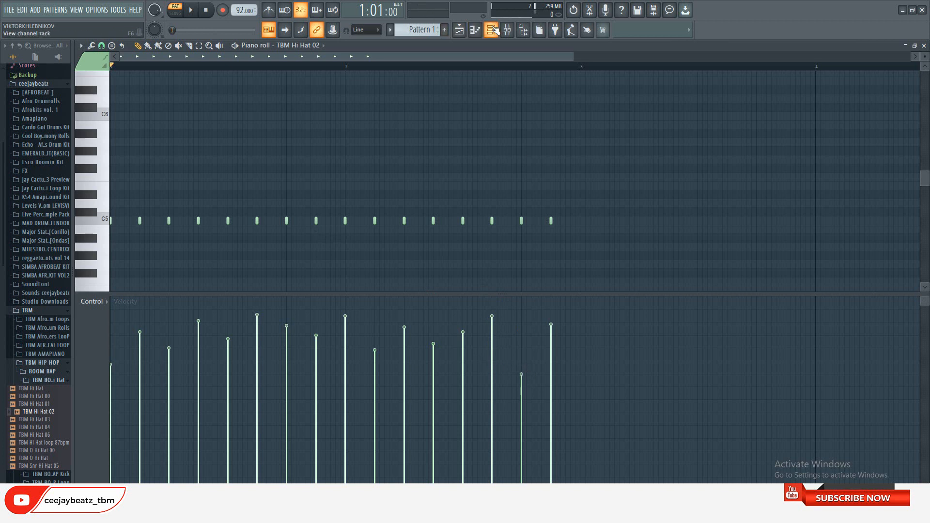
click(491, 30)
click(332, 57)
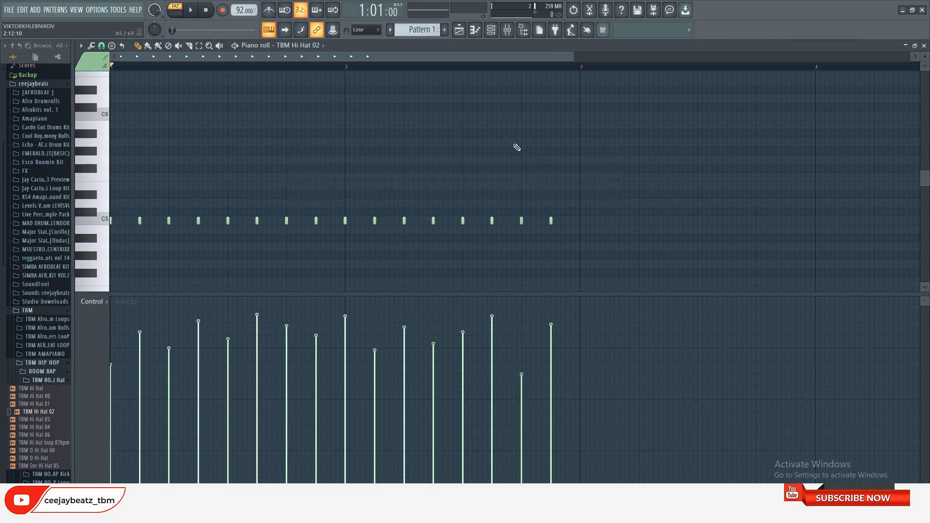
Select all TBM Hi Hat 02 notes, shift them slightly behind the grid in two small nudges, and close the piano roll
drag(572, 156, 78, 291)
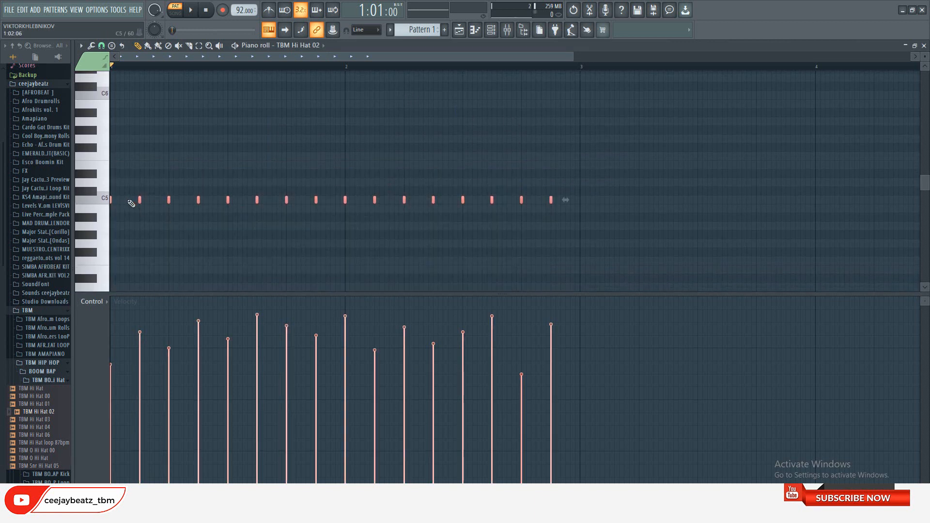
scroll(111, 199, up, 5)
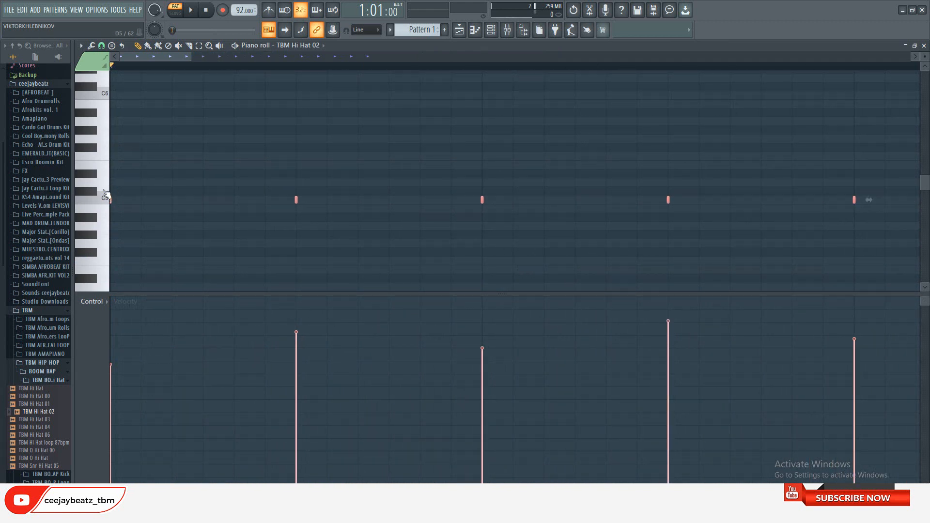
key(shift+Right)
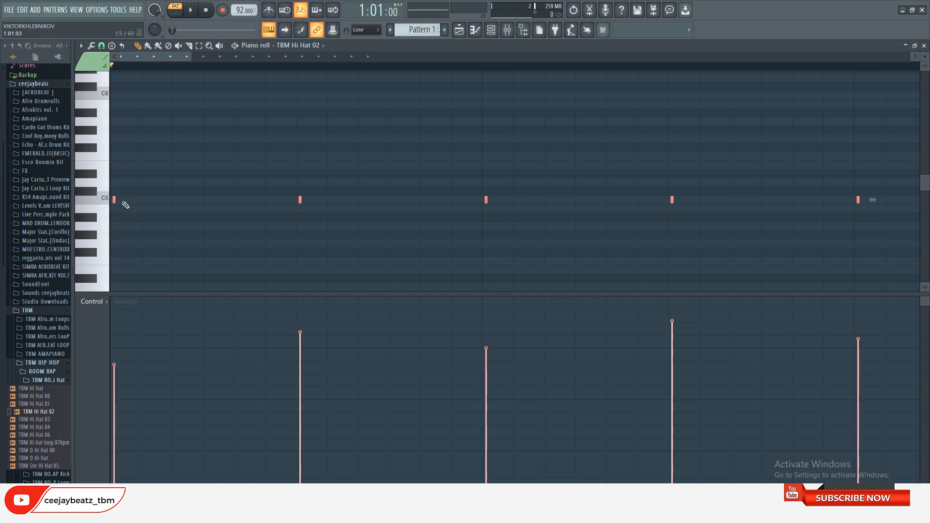
key(shift+Right)
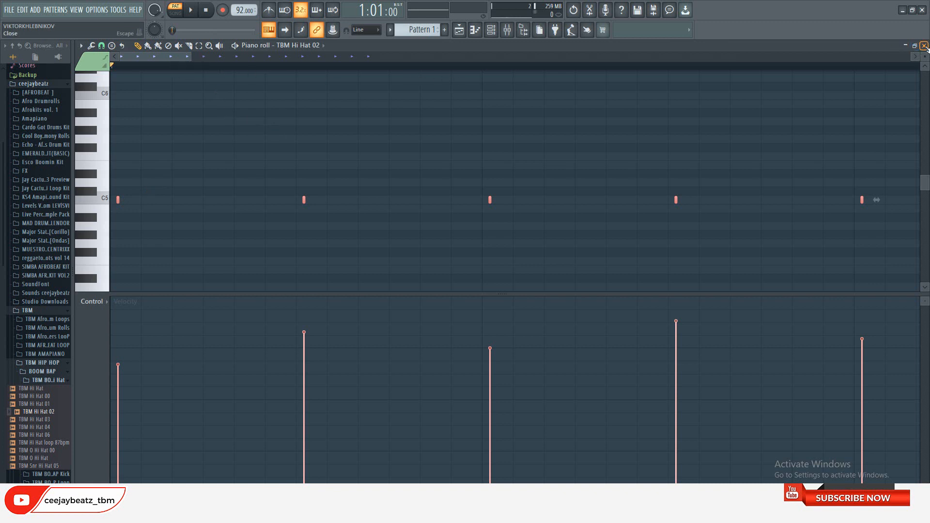
click(924, 46)
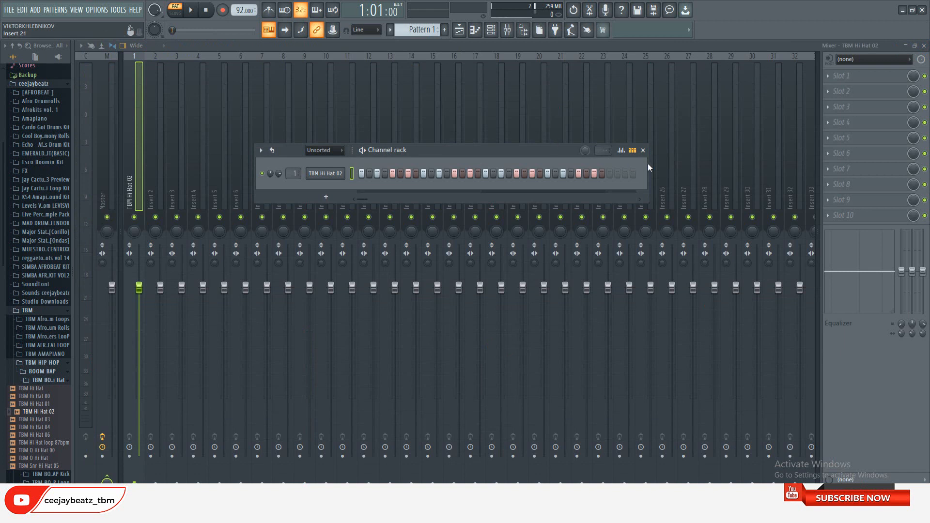
Audition the open hi-hat samples, add TBM O Hi Hat 00 as a new channel and place one hit at bar 2, step 13
drag(689, 171, 662, 170)
drag(525, 152, 545, 148)
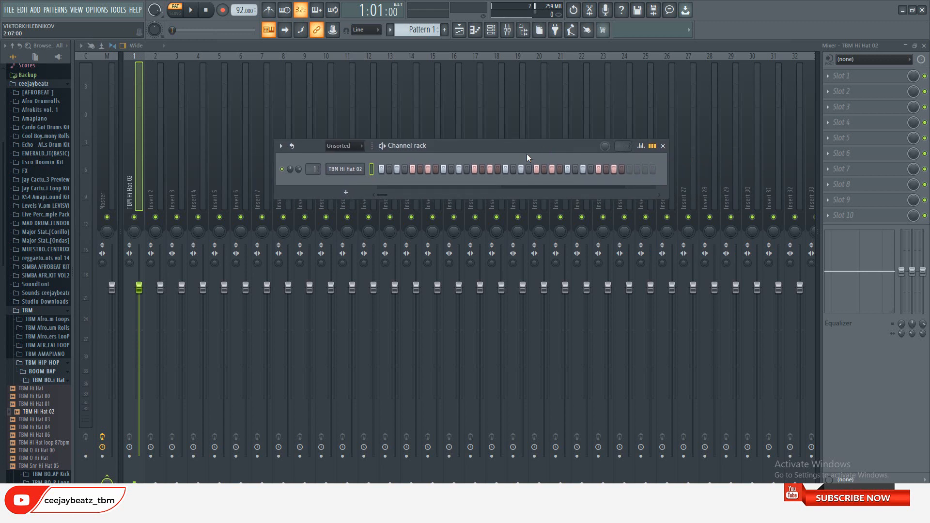
click(63, 381)
click(63, 381)
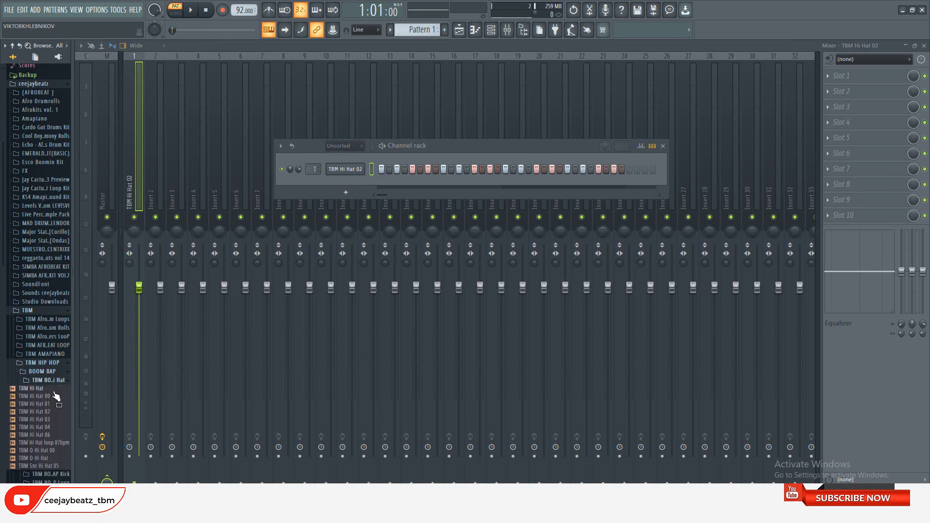
click(44, 459)
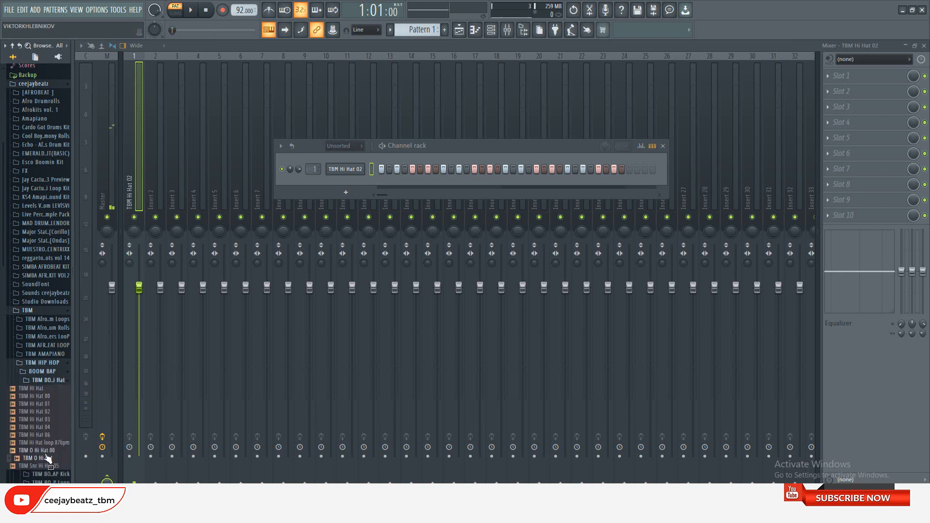
click(43, 451)
click(42, 459)
click(43, 451)
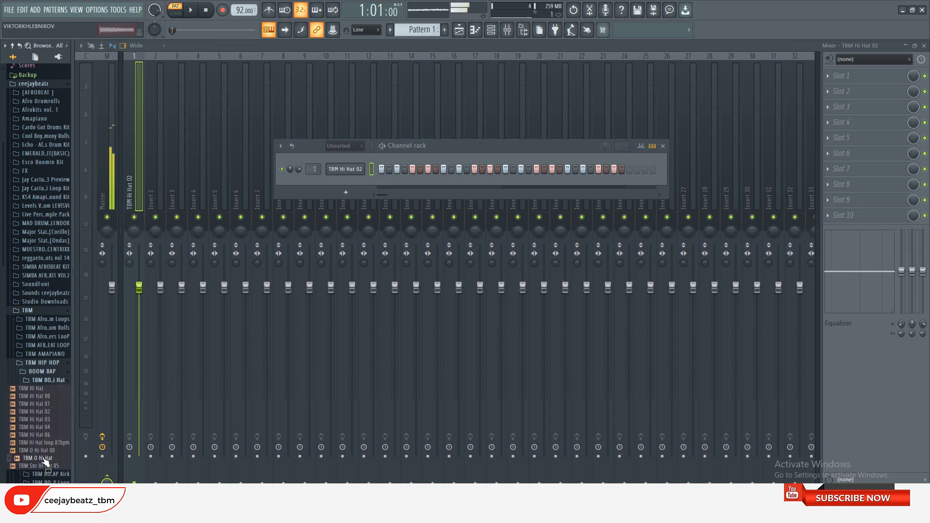
drag(42, 453, 329, 179)
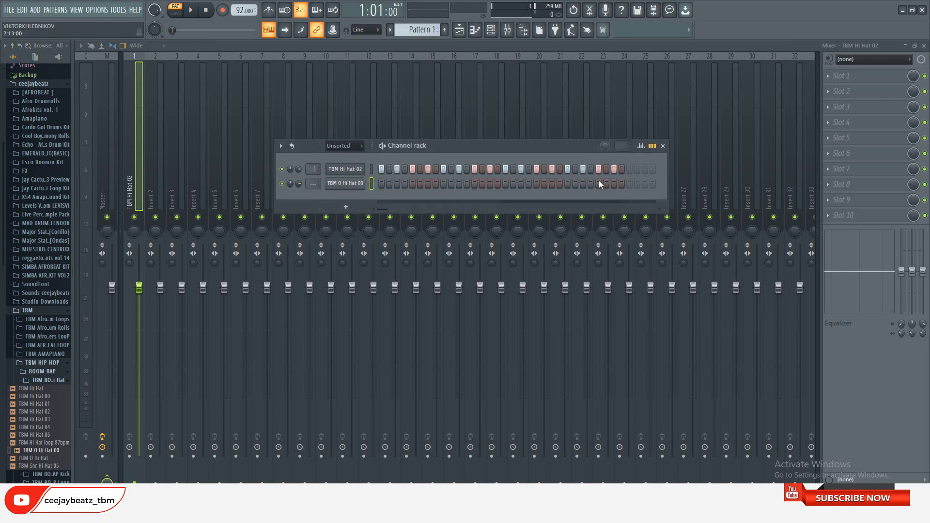
Adjust the OUT fade of TBM O Hi Hat 00 and route its channel to mixer track 2
click(339, 187)
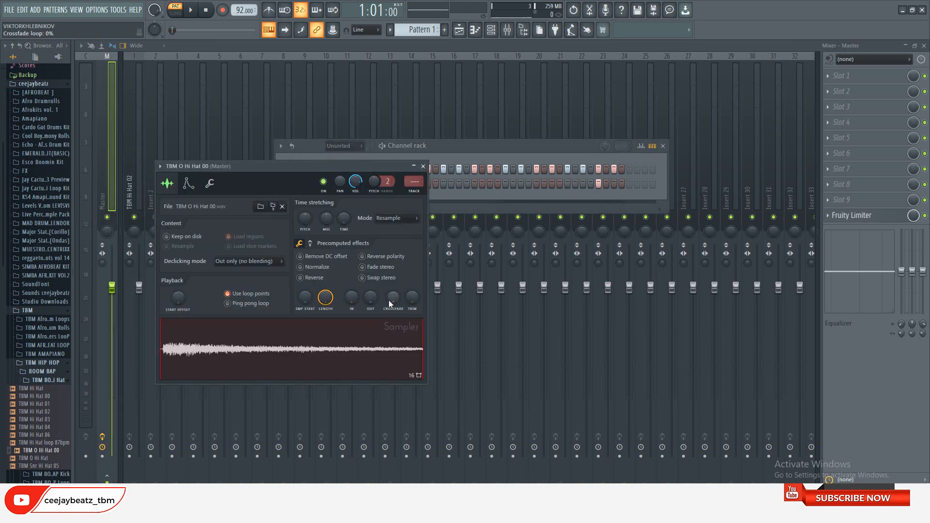
drag(314, 305, 314, 303)
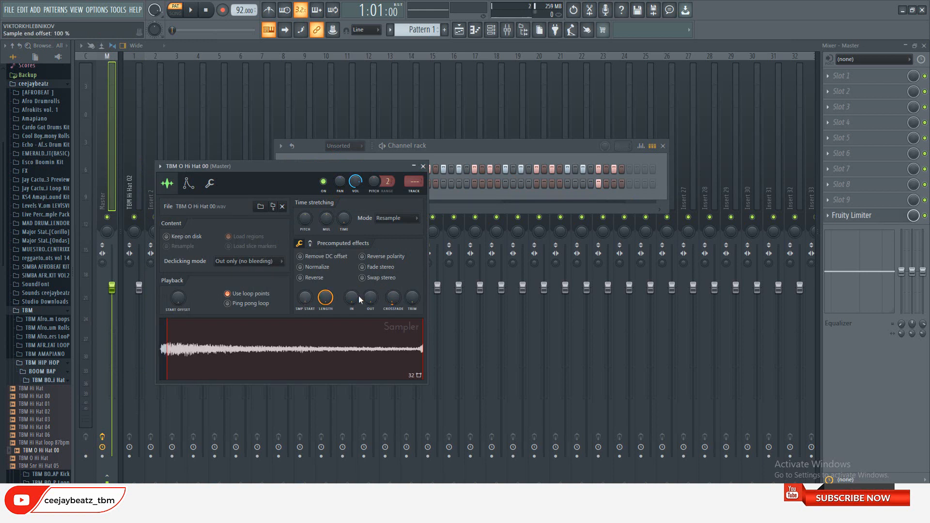
drag(370, 297, 376, 296)
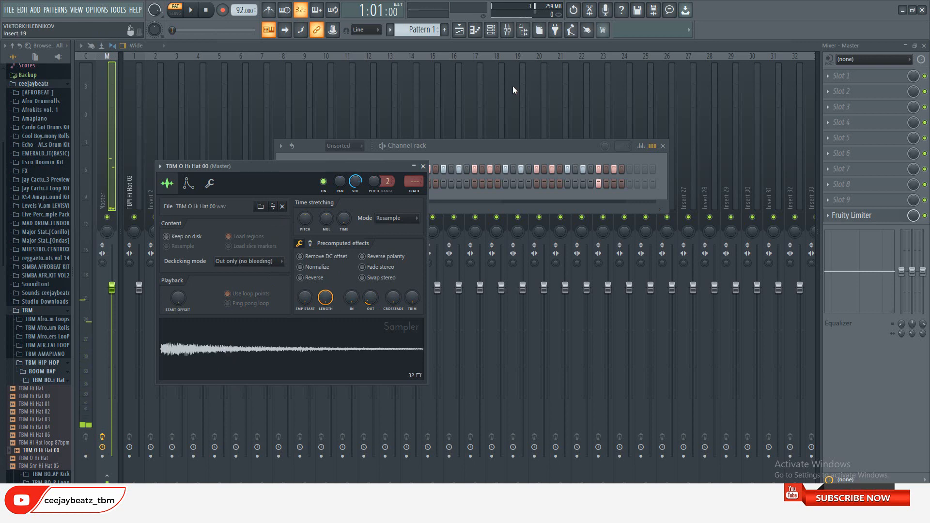
click(424, 166)
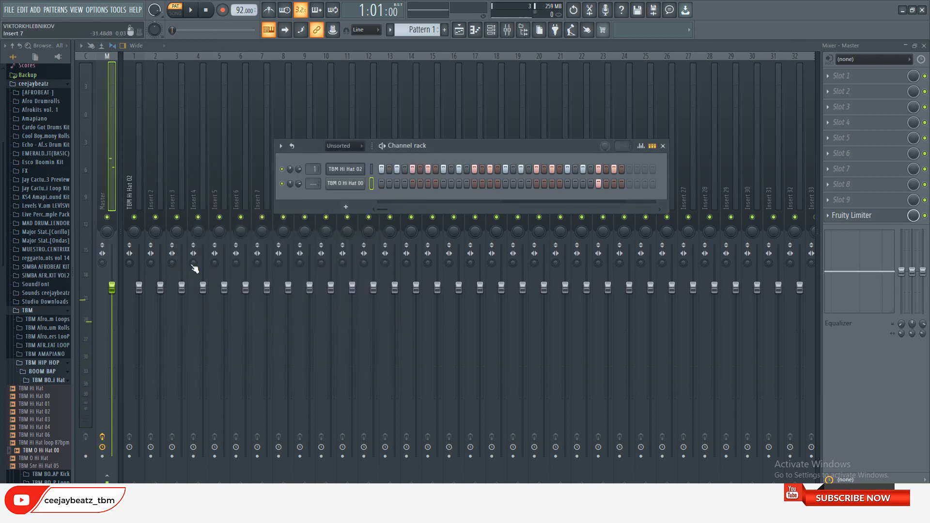
click(360, 186)
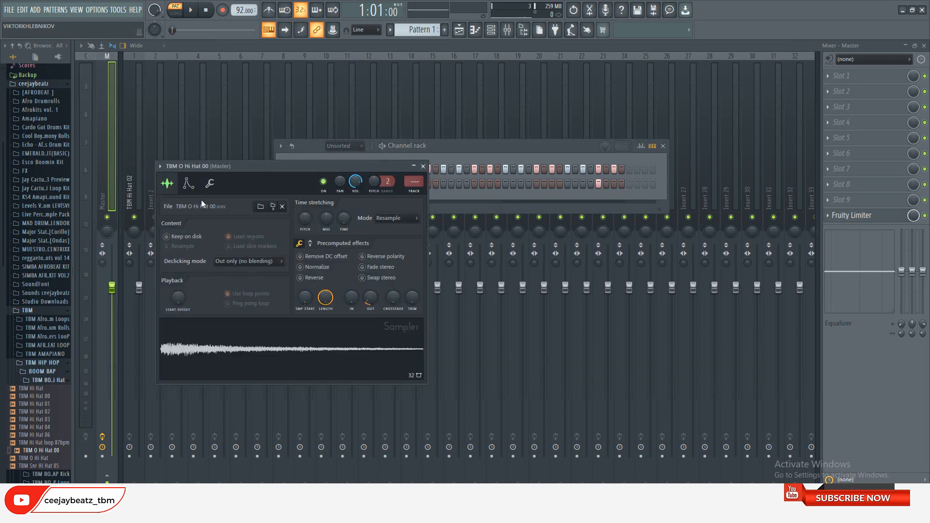
click(417, 191)
Load Fruity Reeverb 2 into slot 4 of the TBM O Hi Hat 00 mixer track and adjust its level sliders
click(853, 124)
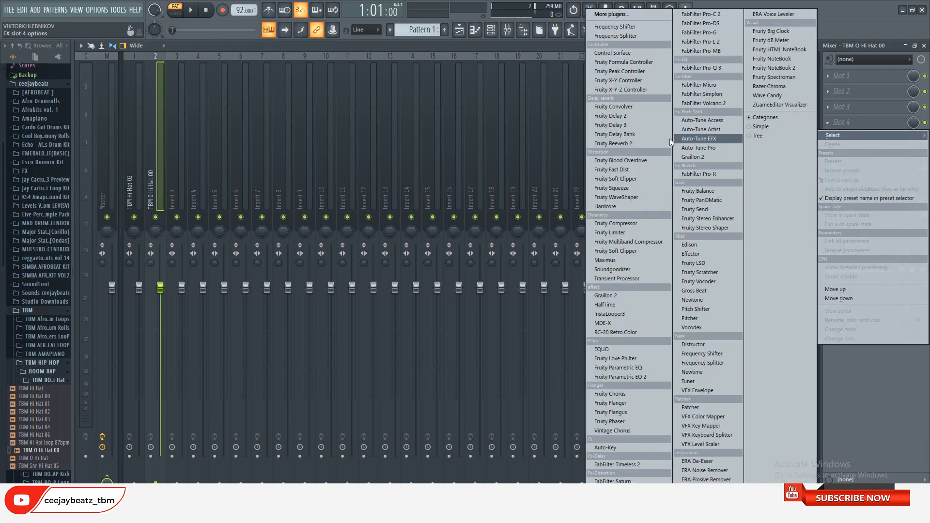
click(653, 144)
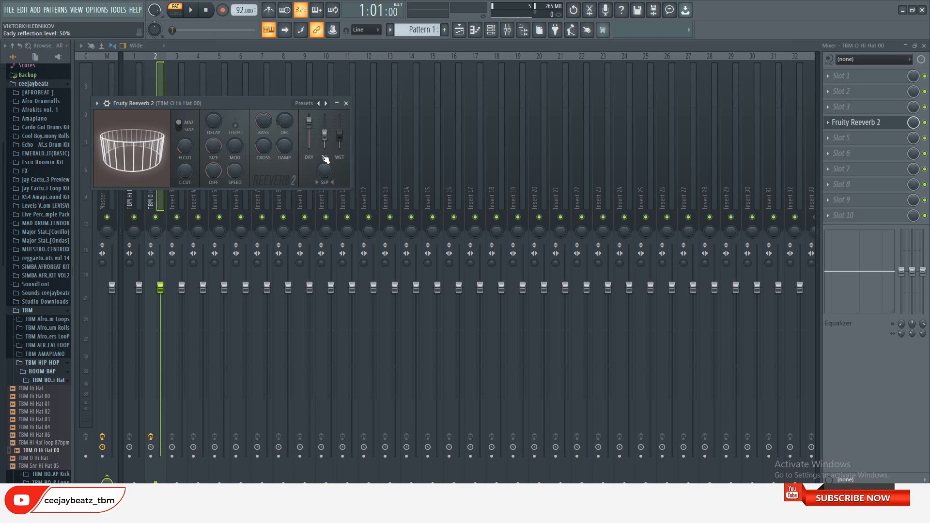
drag(309, 124, 309, 120)
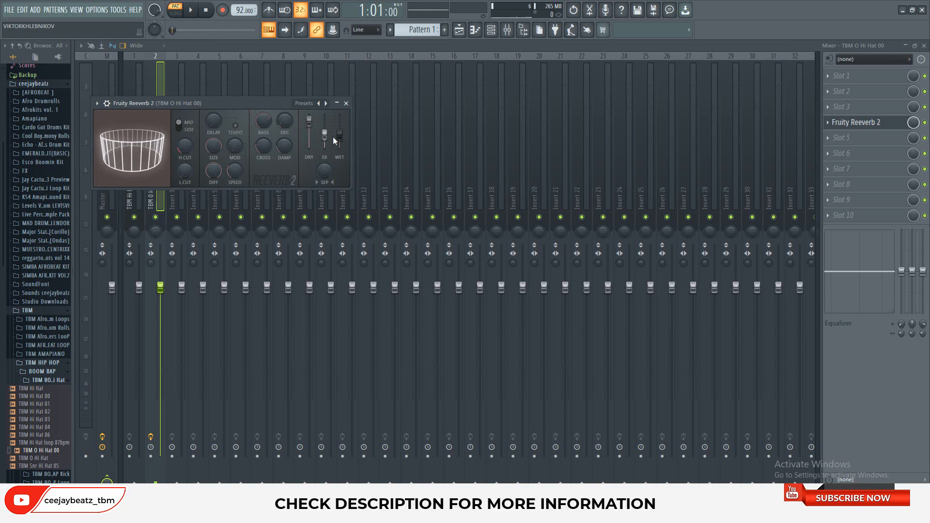
click(346, 103)
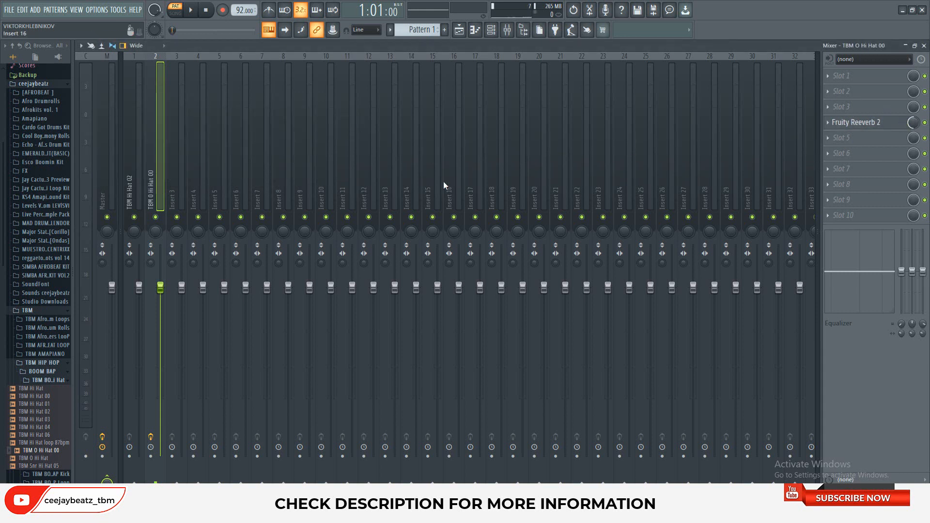
Play back the combined hi-hat pattern, stop it and lower the mix level of Fruity Reeverb 2 on the open hi-hat track
click(42, 380)
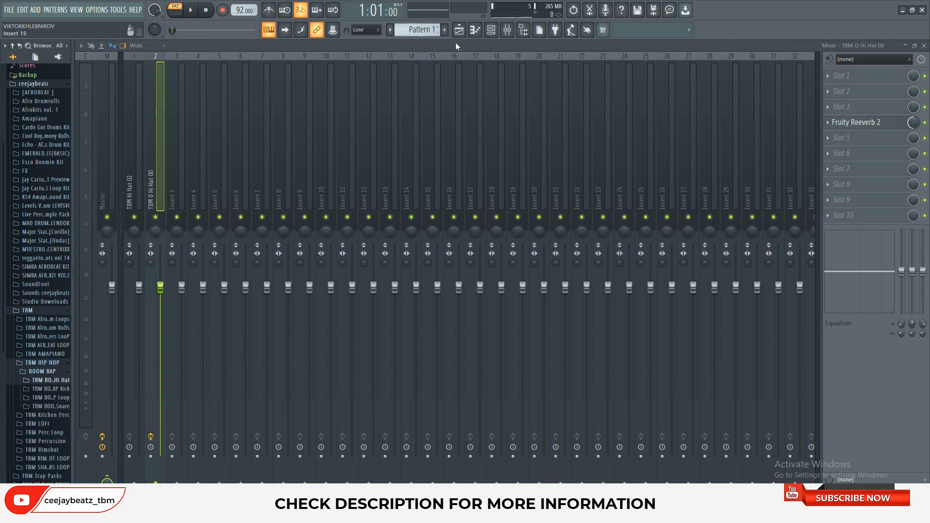
click(491, 30)
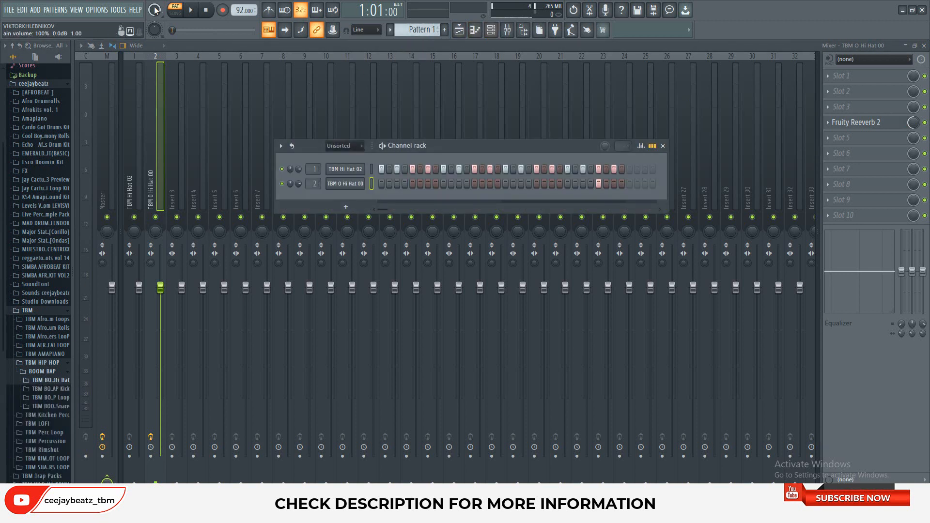
click(198, 10)
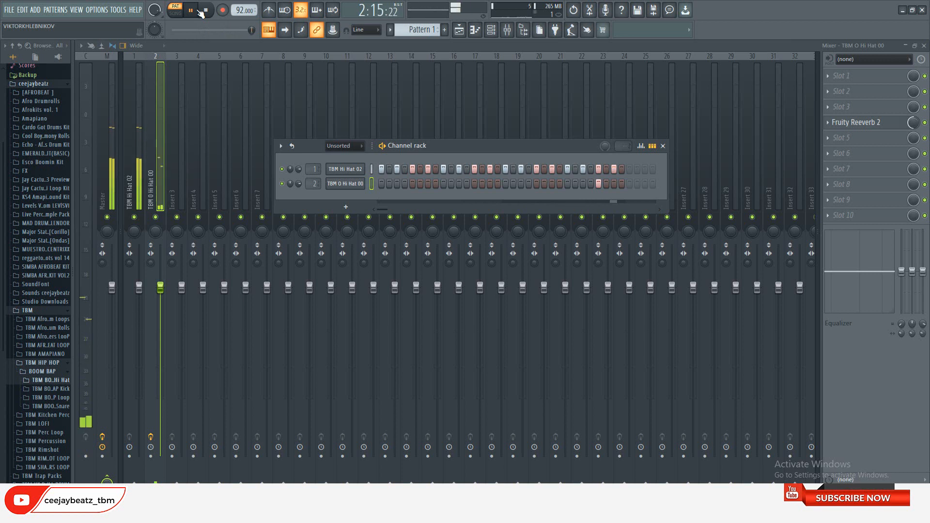
click(207, 12)
click(206, 10)
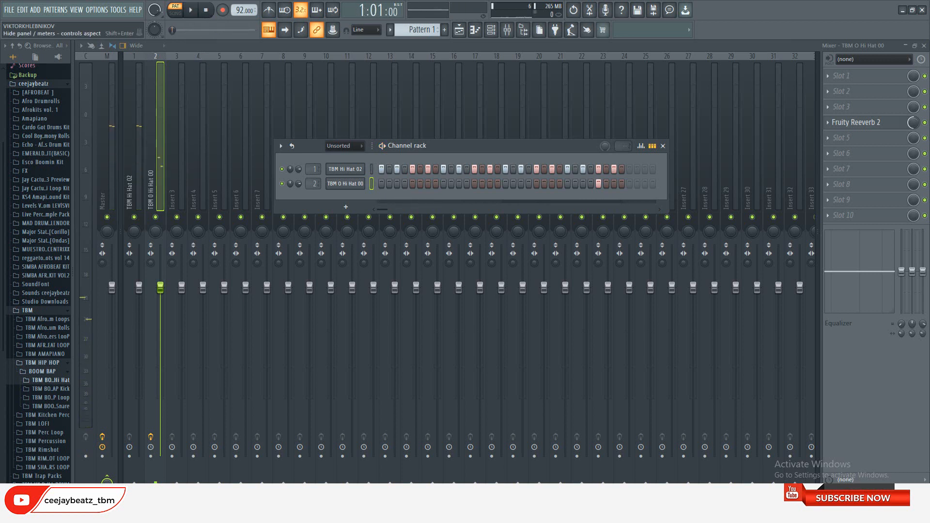
drag(918, 125, 918, 145)
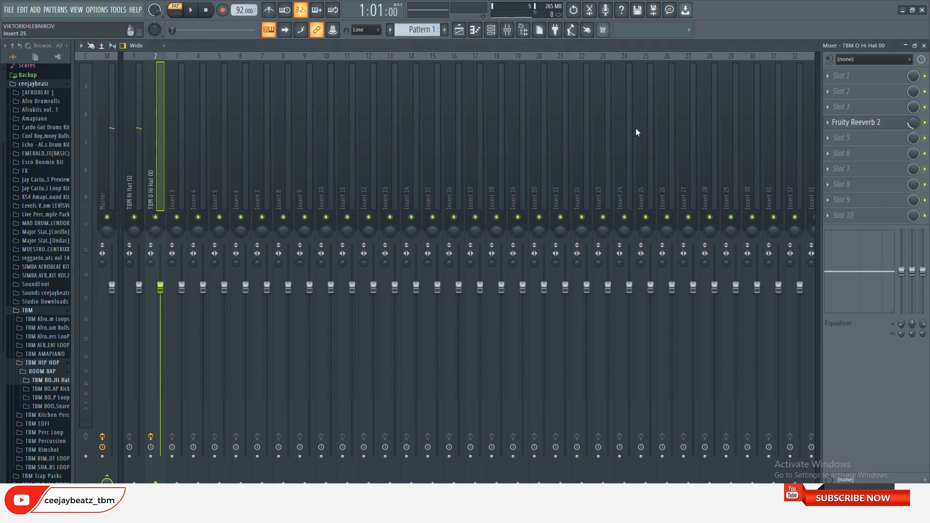
Audition samples in the TBM BOOM BAP Kick folder and open TBM Kick 04 in a new channel
click(56, 398)
click(56, 398)
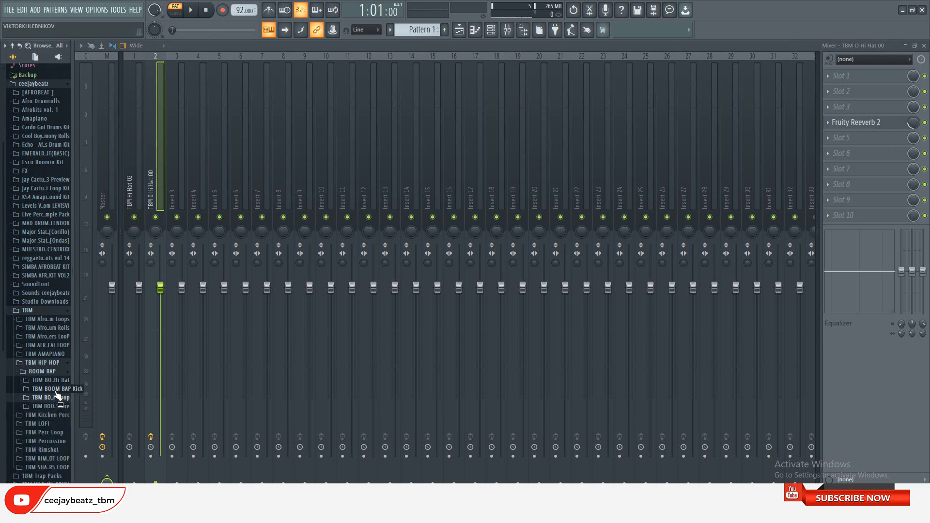
click(53, 388)
click(40, 420)
click(41, 428)
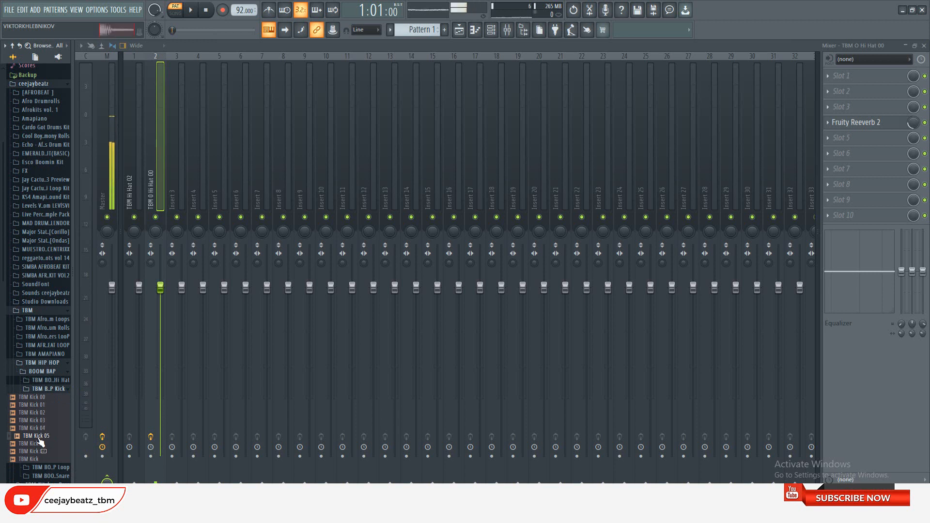
right_click(42, 429)
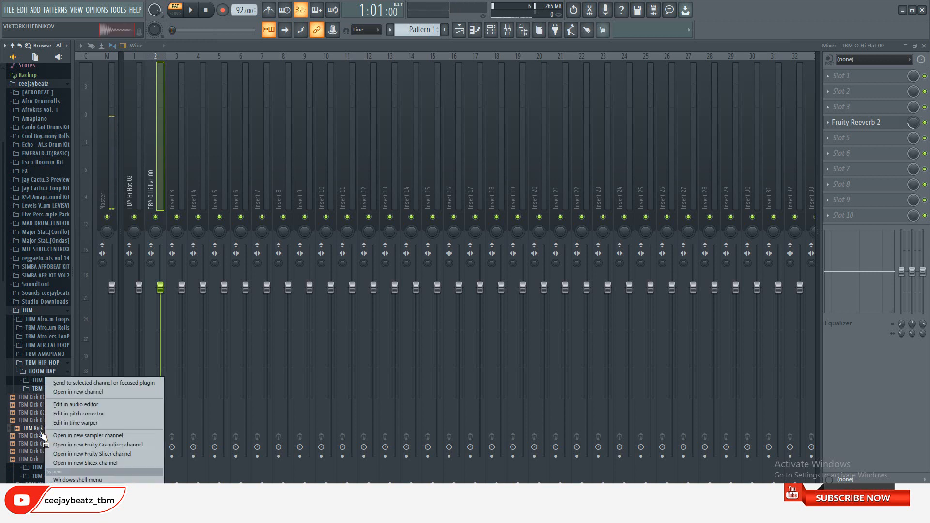
click(72, 392)
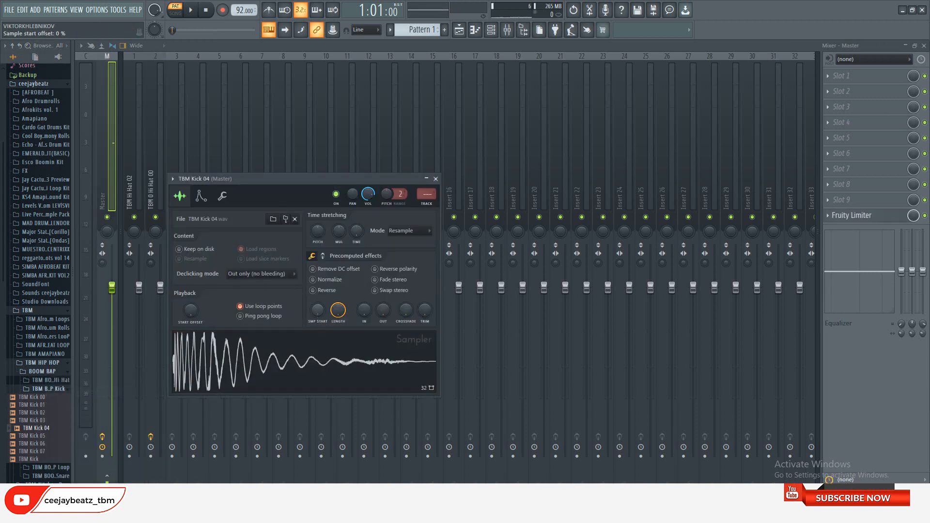
Close the sample settings and route the TBM Kick 04 channel to mixer track 3
click(435, 179)
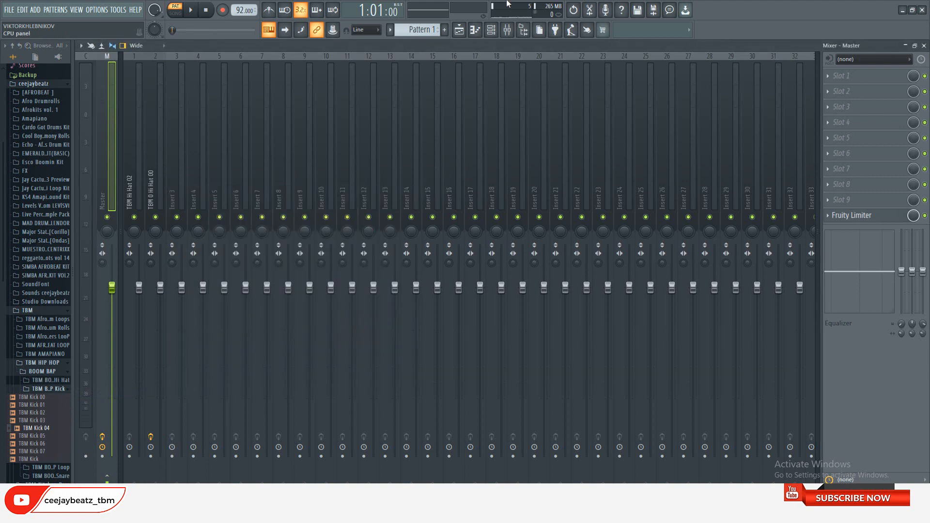
click(491, 30)
click(347, 199)
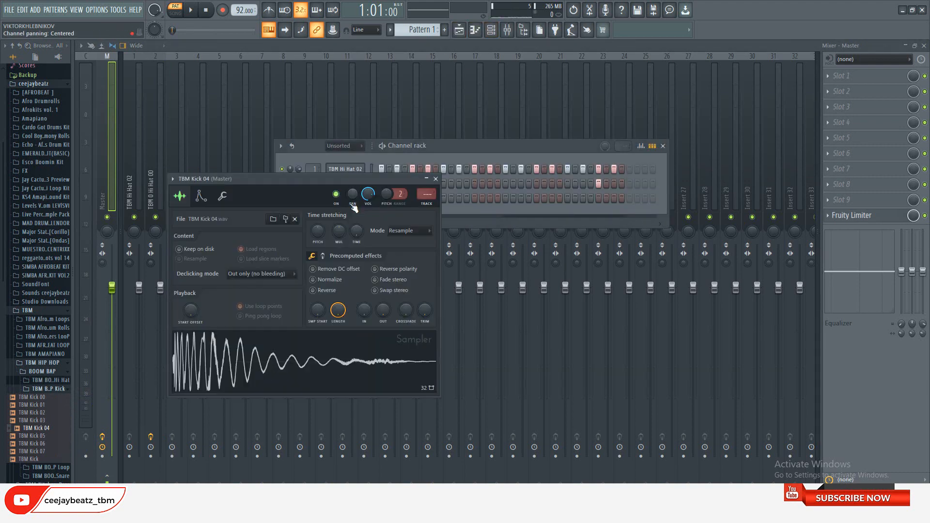
key(ctrl+l)
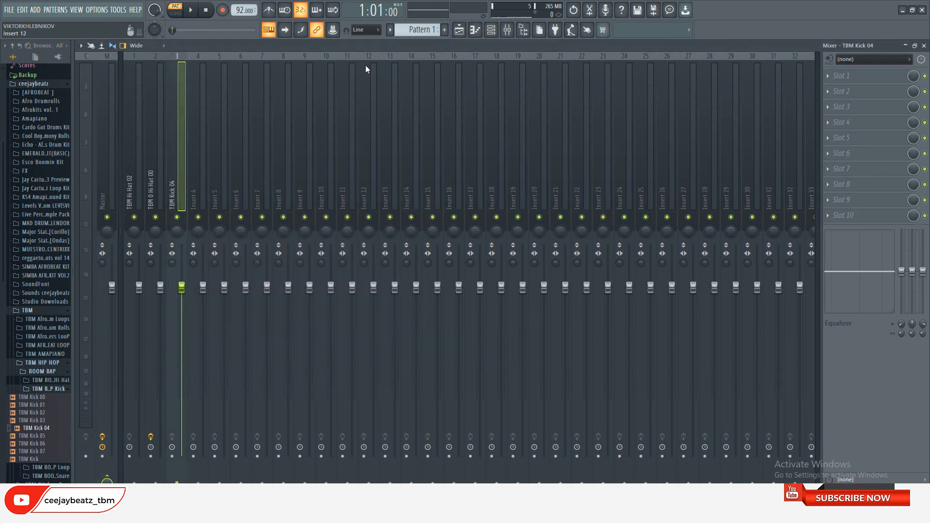
Place TBM Kick 04 hits on steps 1, 7, 17, 23 and 31 and play back the pattern with the hi-hats
click(491, 30)
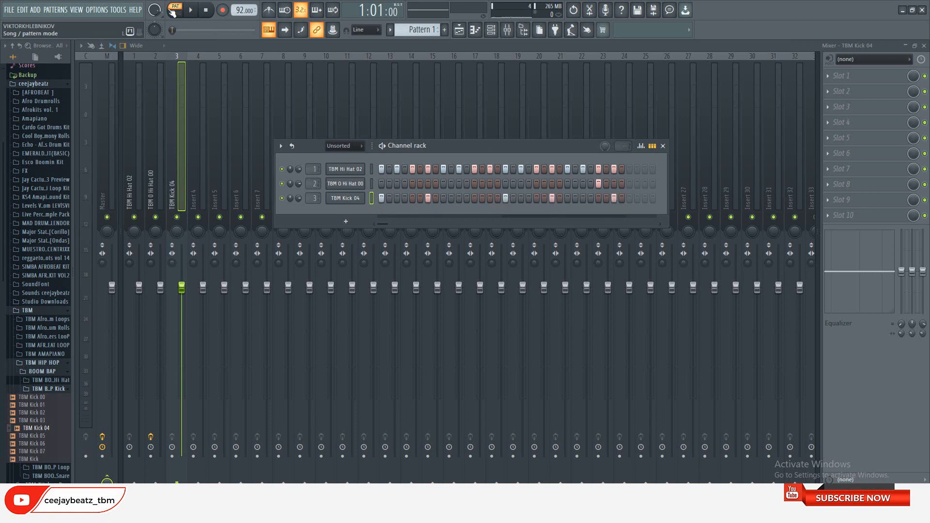
click(197, 9)
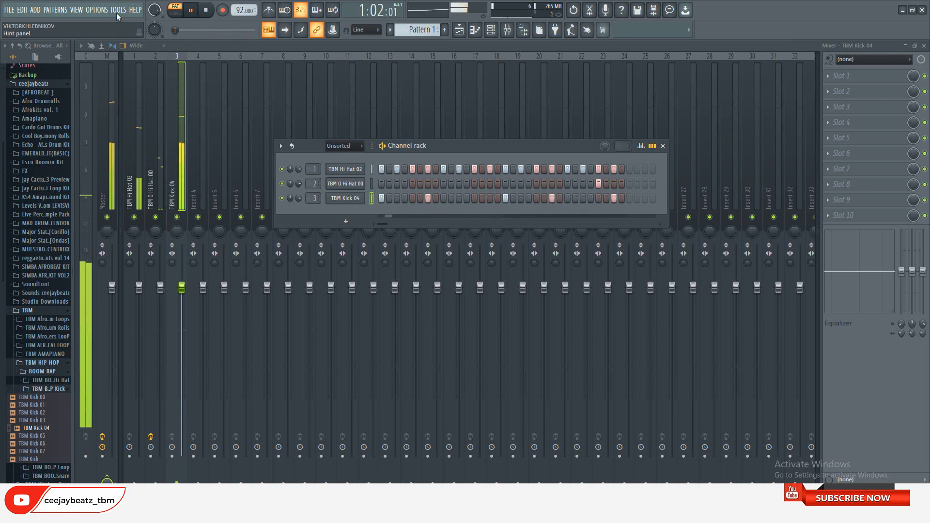
click(208, 11)
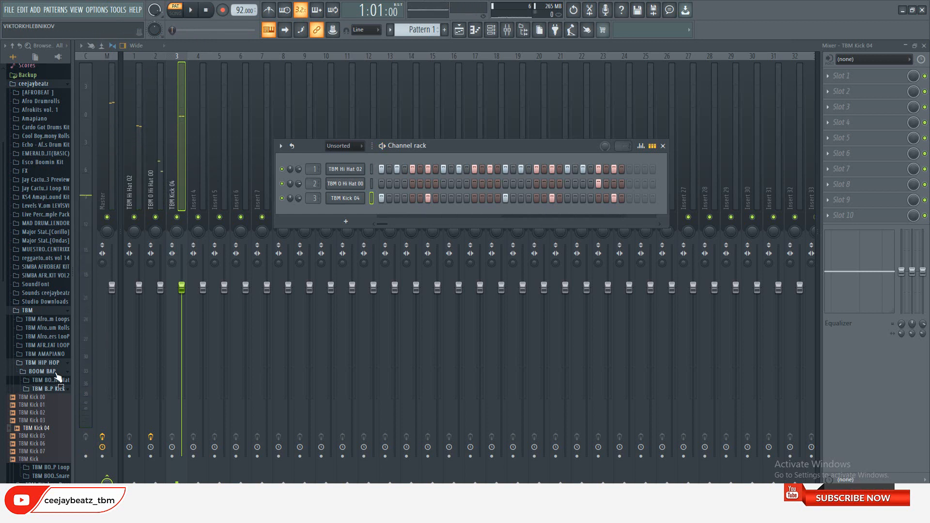
Audition samples in the TBM BOOM BAP Snare folder and open TBM Snare 04 and TBM Snare 05 in new channels
click(48, 389)
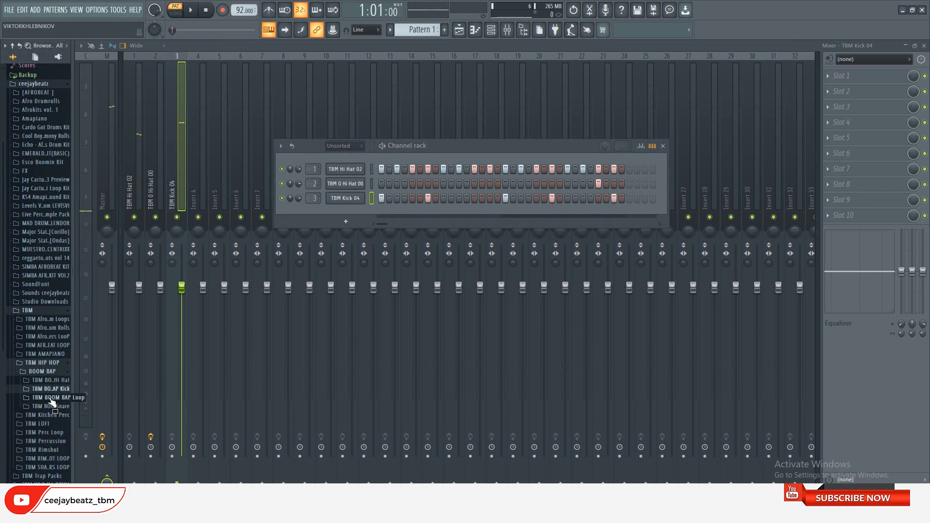
click(48, 407)
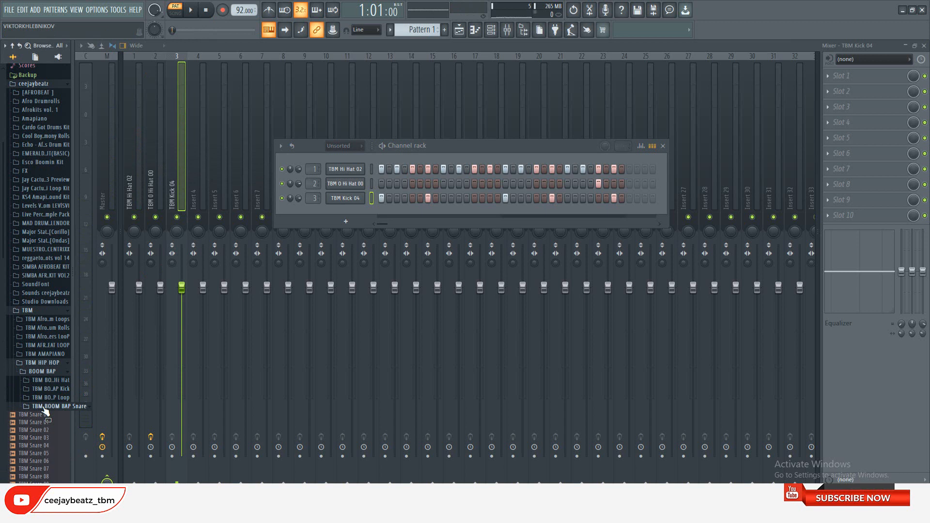
click(45, 446)
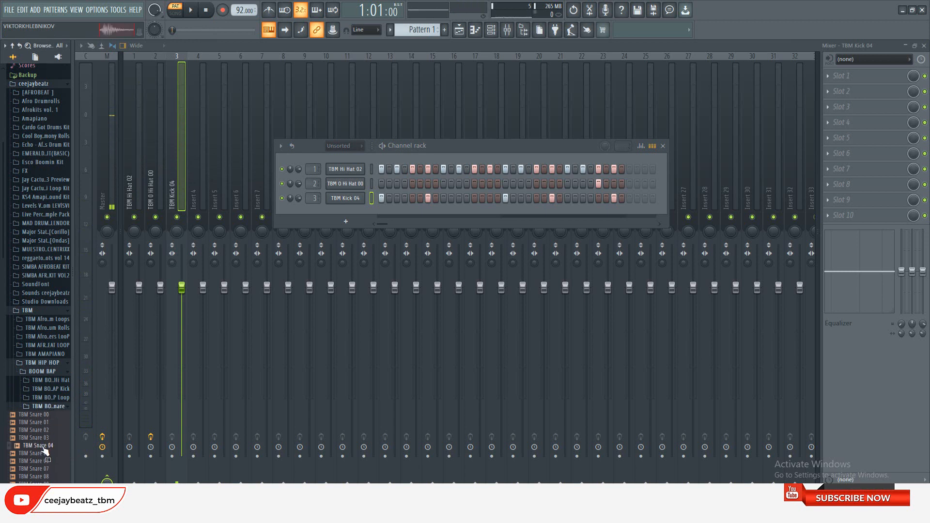
click(42, 453)
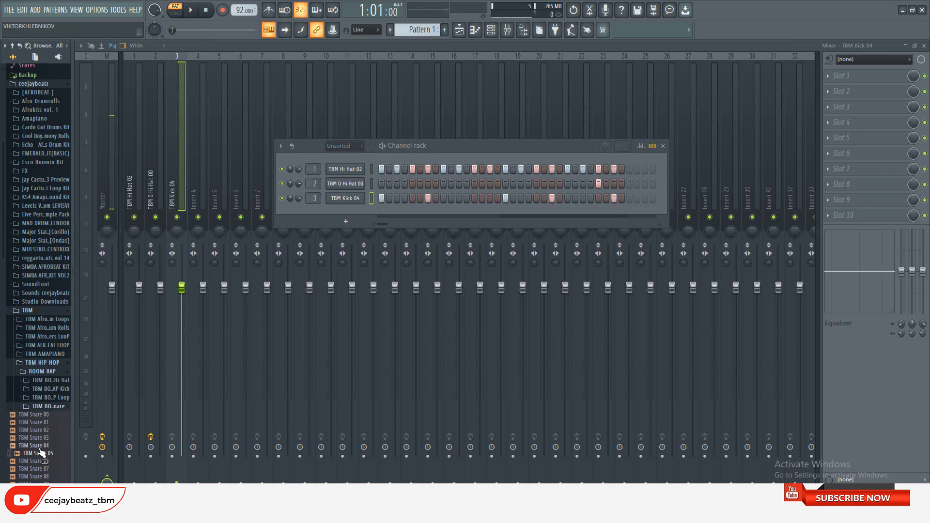
right_click(42, 446)
click(58, 391)
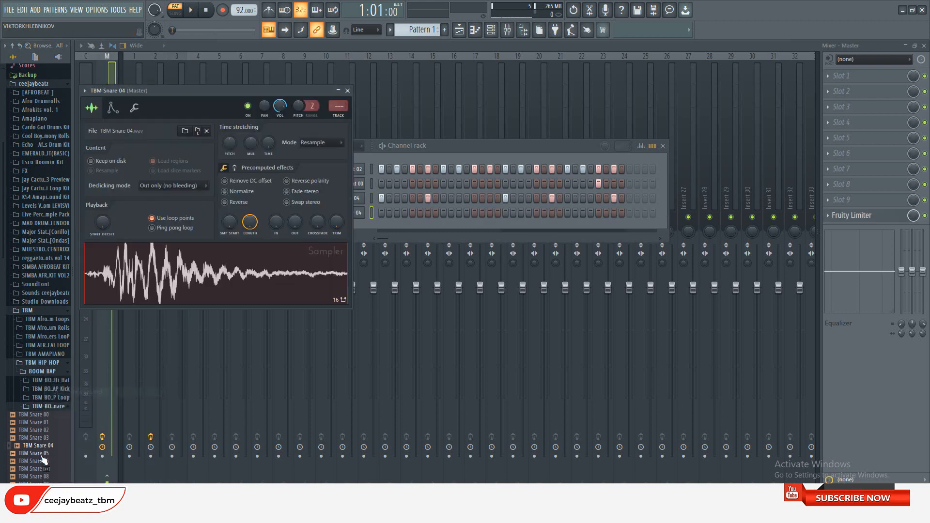
right_click(42, 454)
click(84, 393)
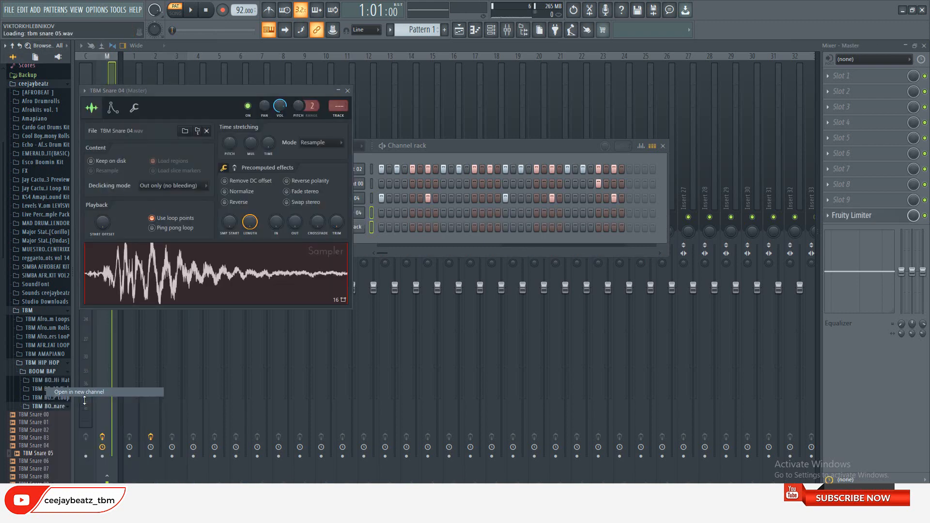
Apply an OUT fade to TBM Snare 05 and adjust the sample start of TBM Snare 04
drag(242, 235, 242, 231)
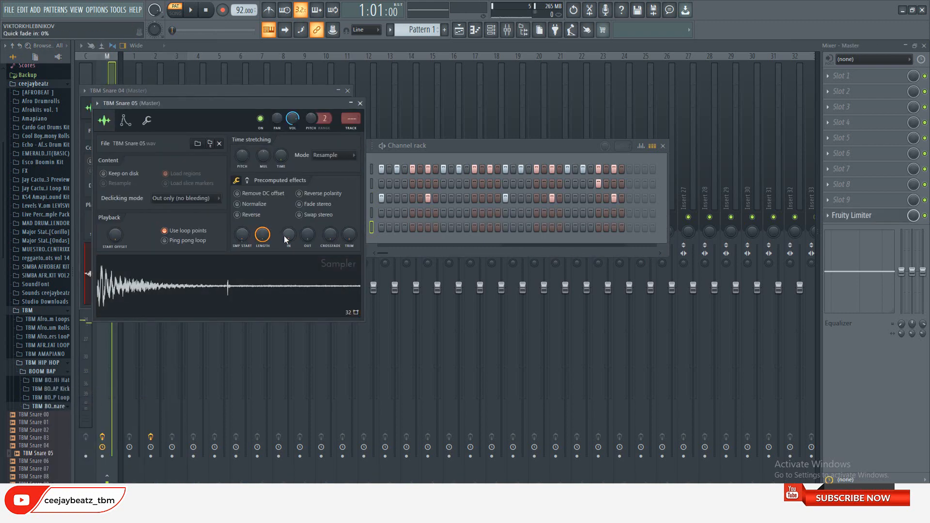
drag(308, 235, 308, 196)
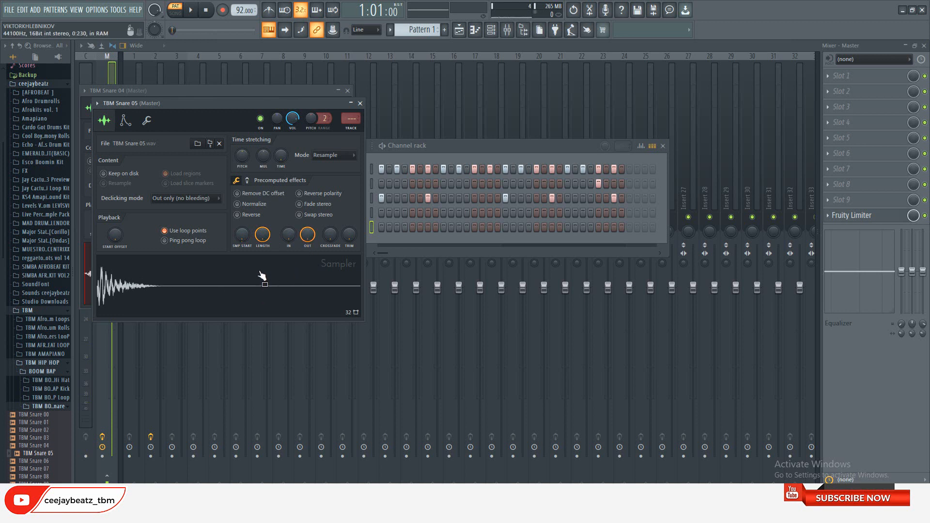
click(359, 103)
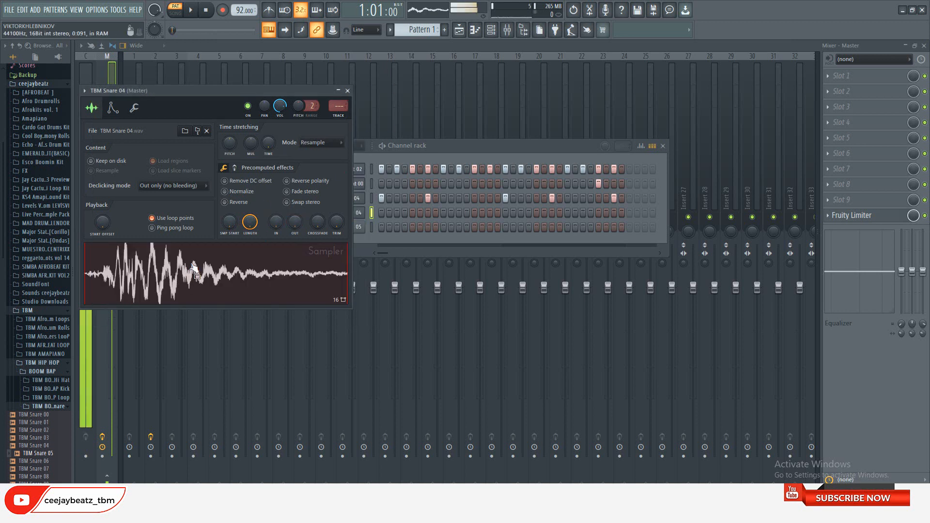
drag(230, 221, 231, 218)
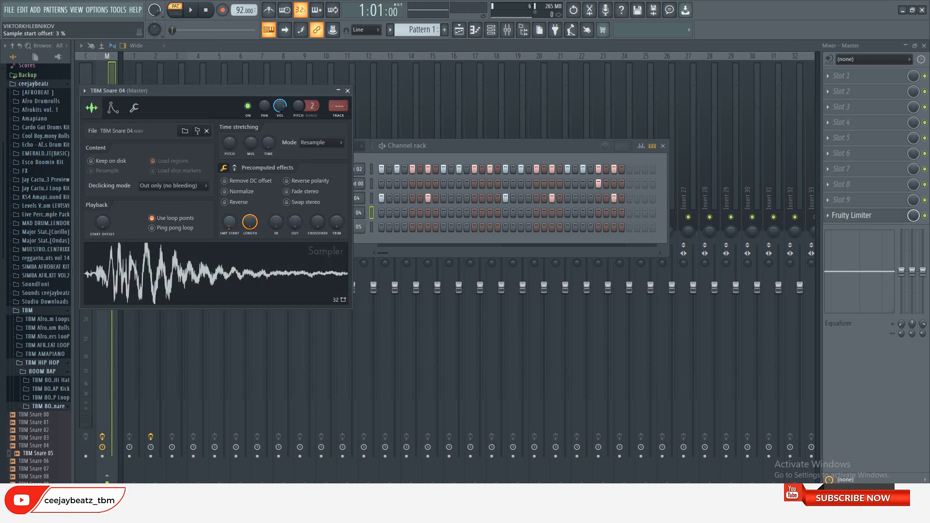
click(347, 90)
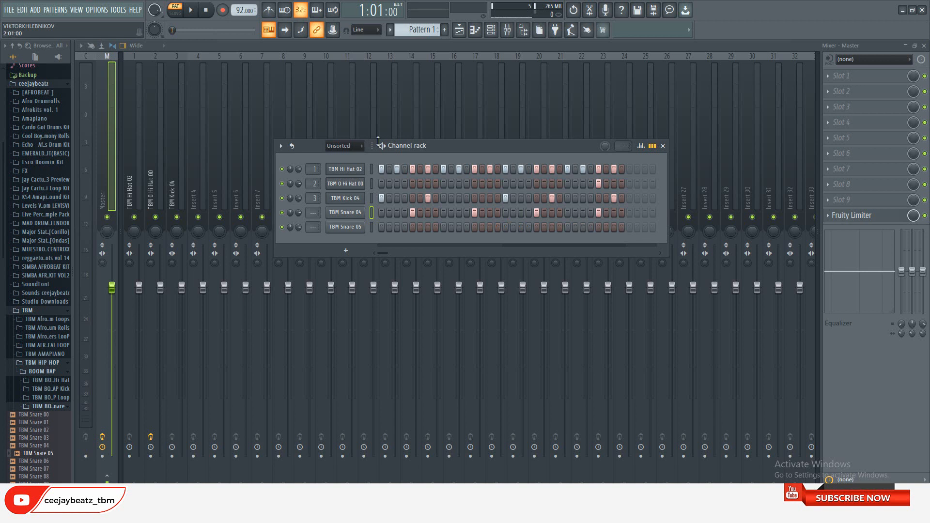
Place TBM Snare 04 hits on steps 5, 13, 21 and 29 and play back the pattern
key(space)
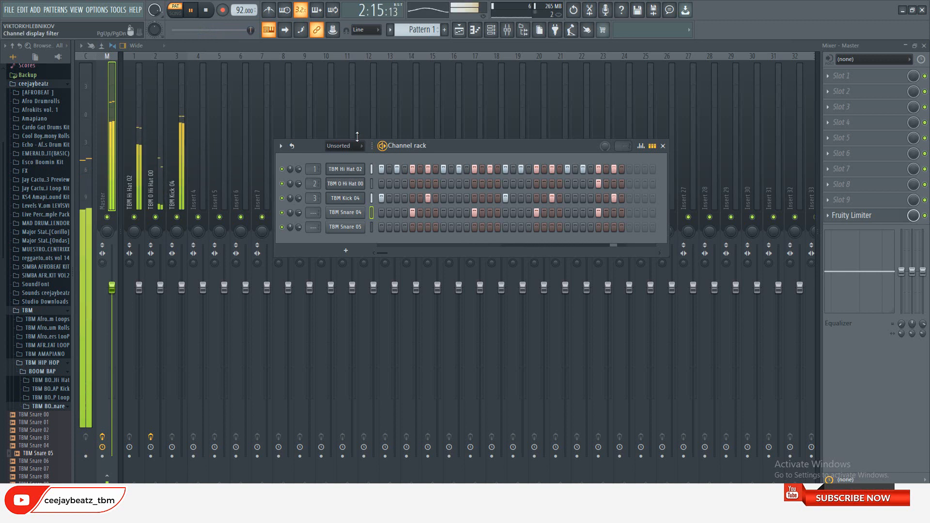
click(208, 10)
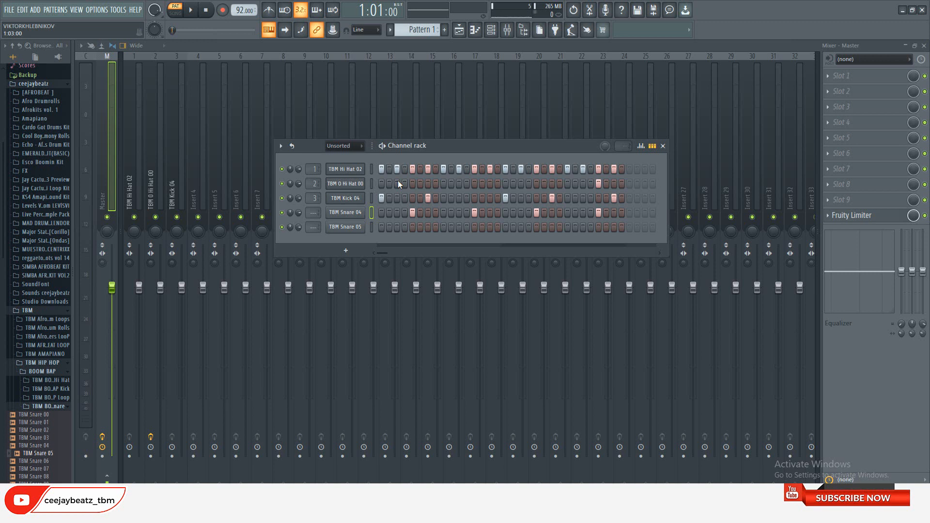
click(197, 14)
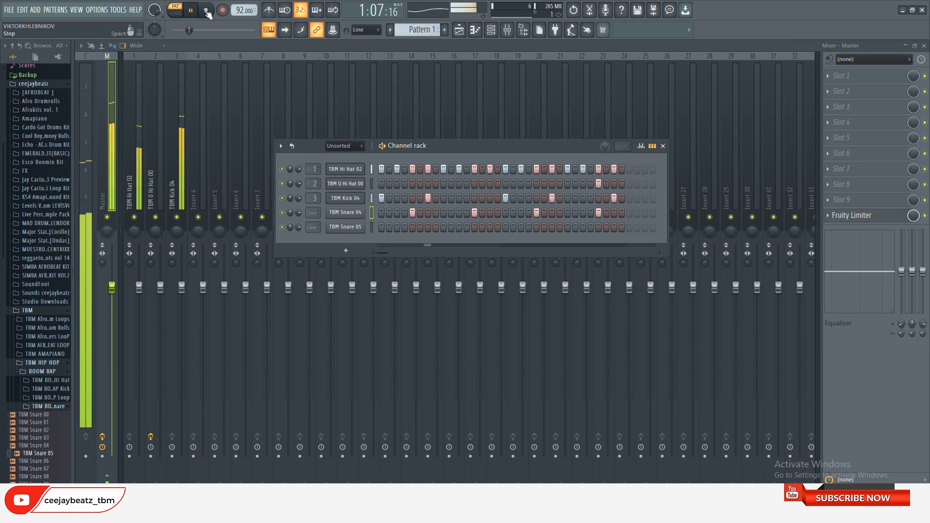
key(space)
Try the second TBM Kick 04 hit on steps 6, 8, 9 and 10, playing back the pattern for each position
click(420, 199)
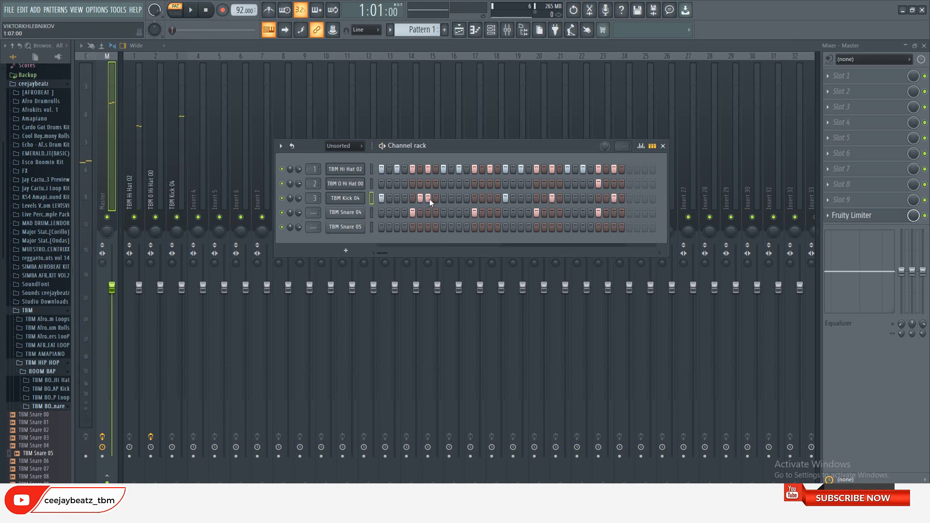
key(space)
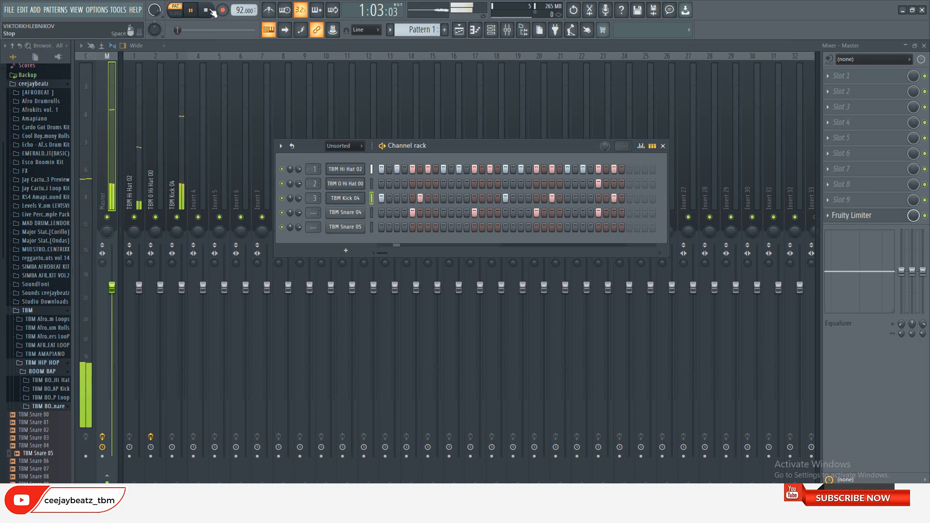
click(209, 10)
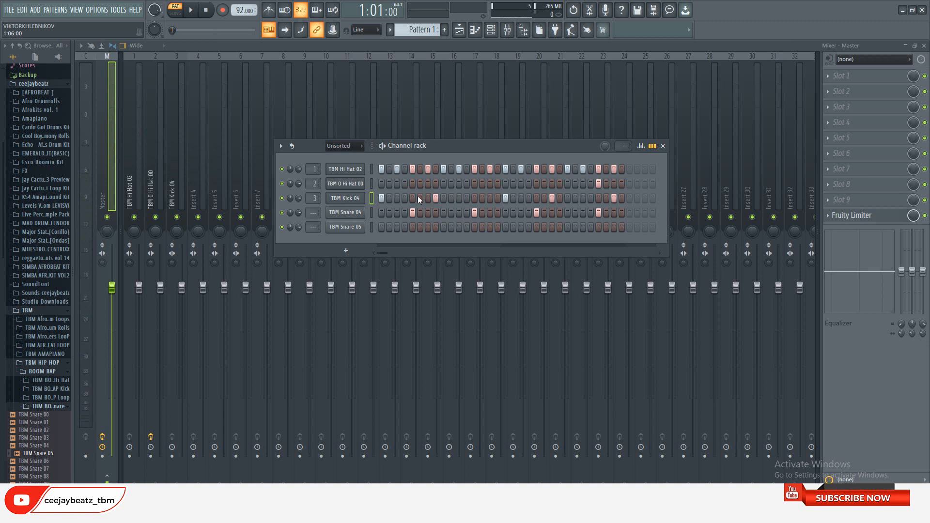
key(space)
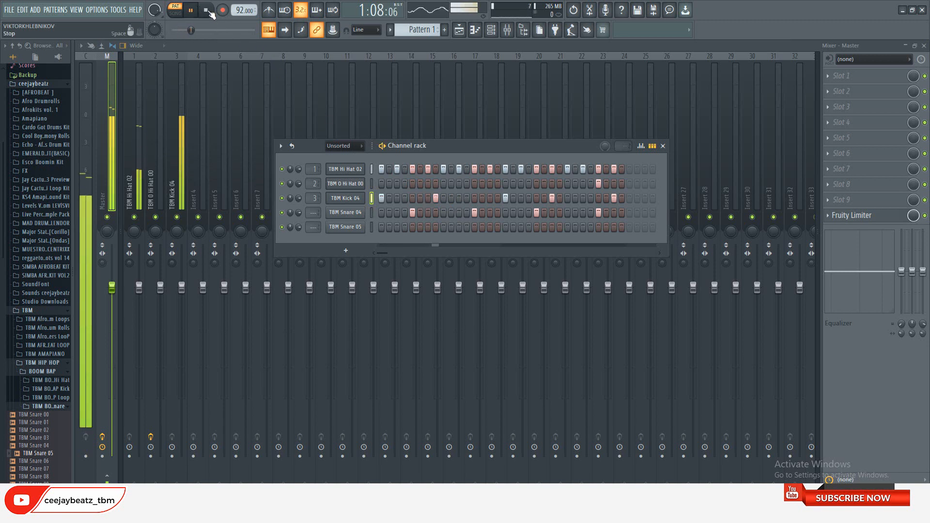
click(209, 10)
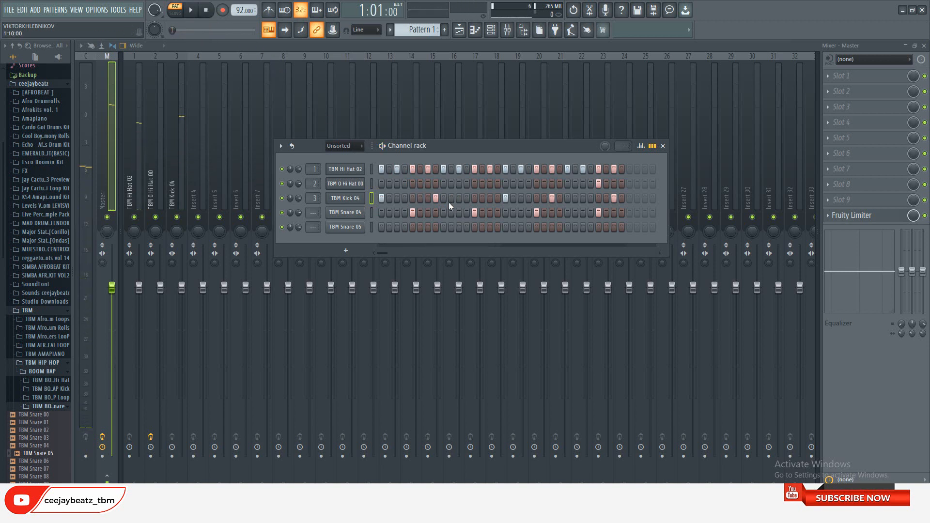
click(436, 198)
key(space)
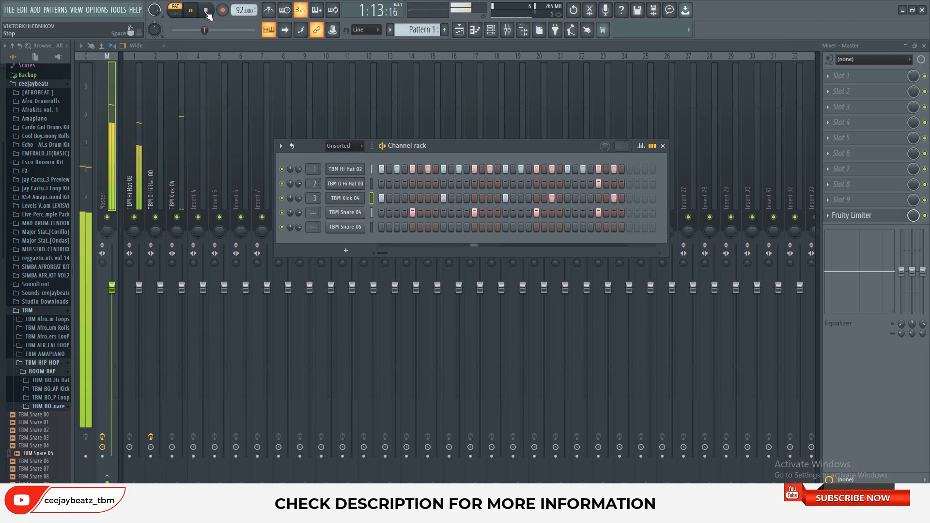
click(205, 11)
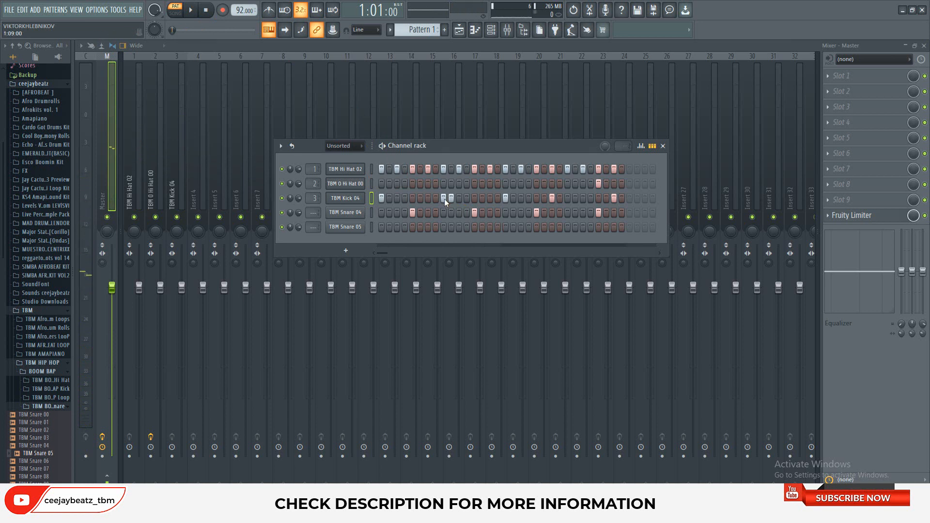
click(196, 13)
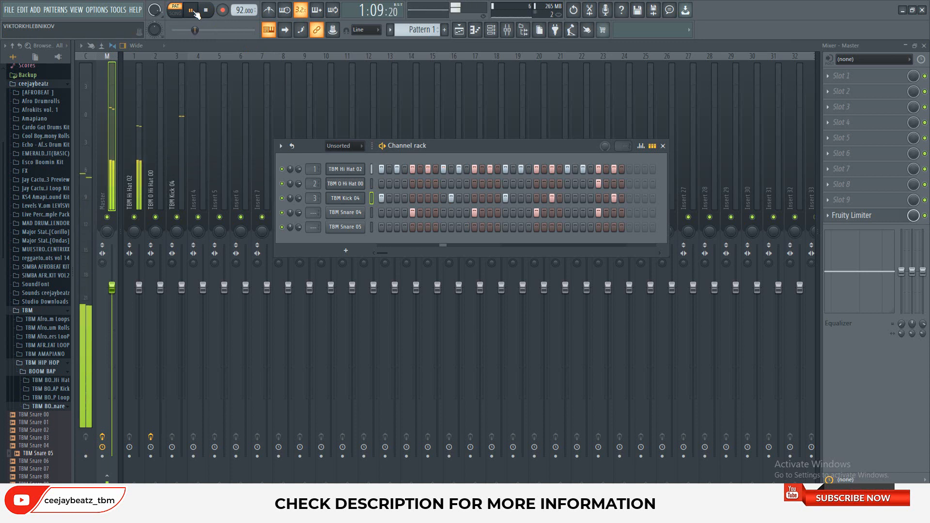
key(space)
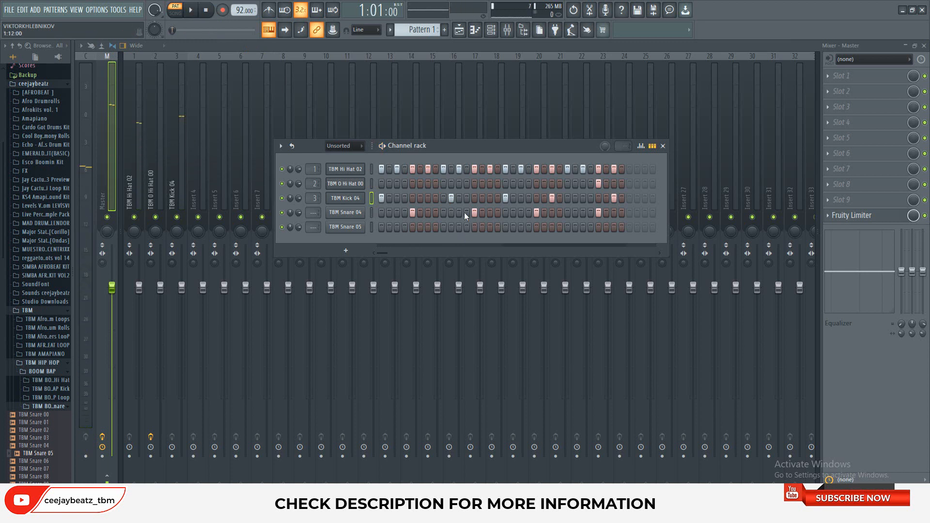
Move the second TBM Kick 04 hit to step 11, remove the hit on step 23 and play back the pattern
click(458, 198)
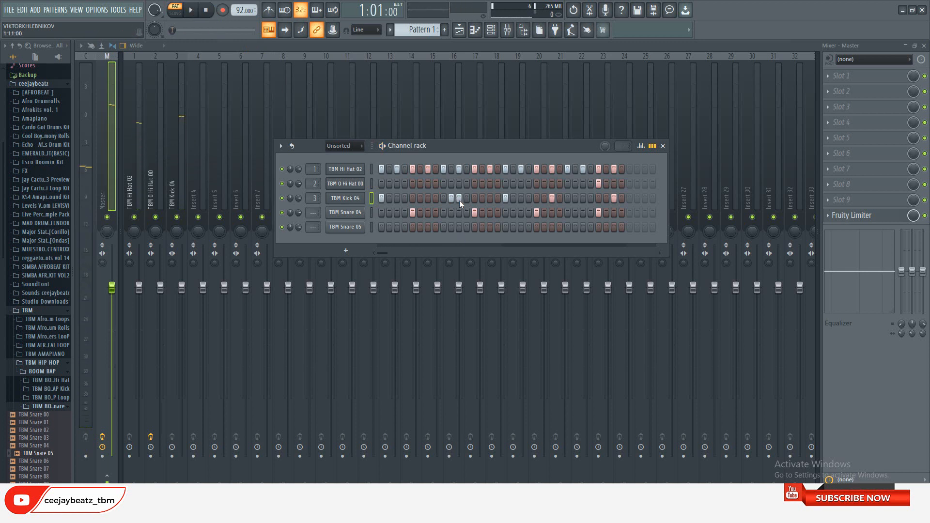
click(192, 12)
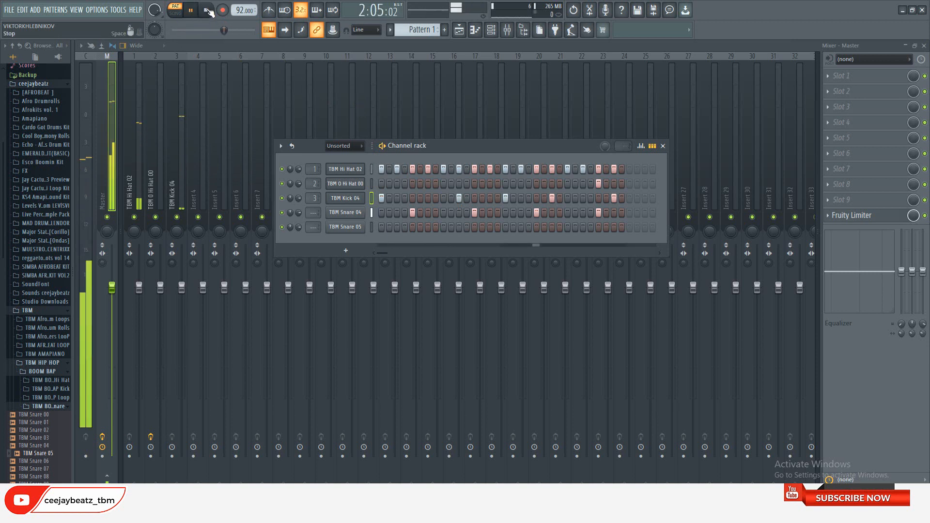
click(207, 10)
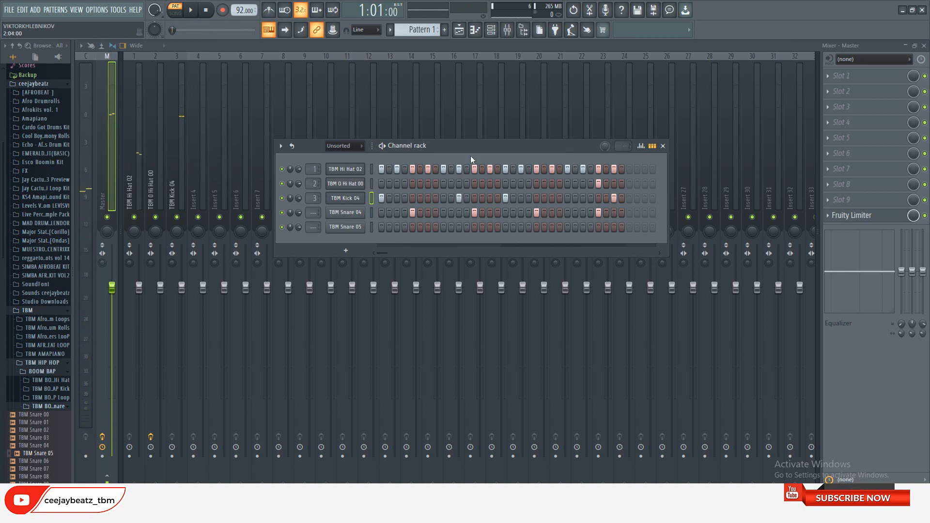
key(space)
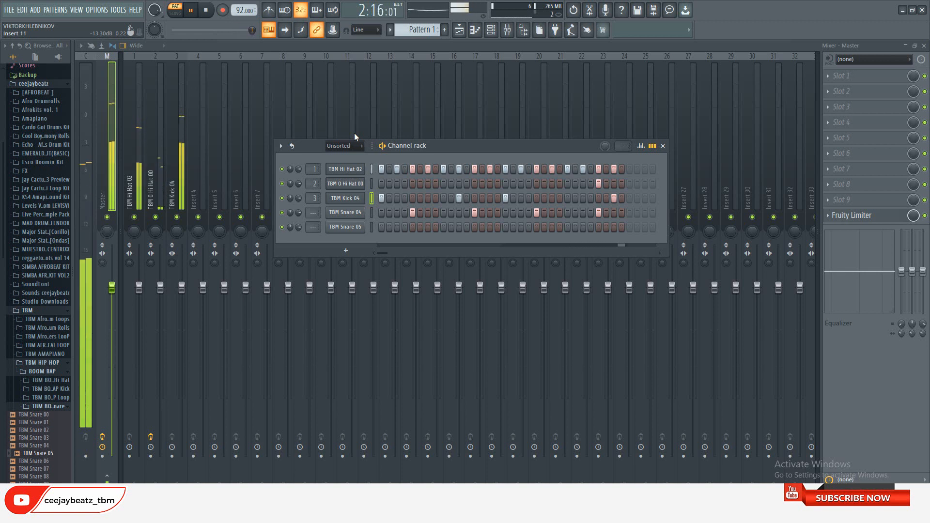
key(space)
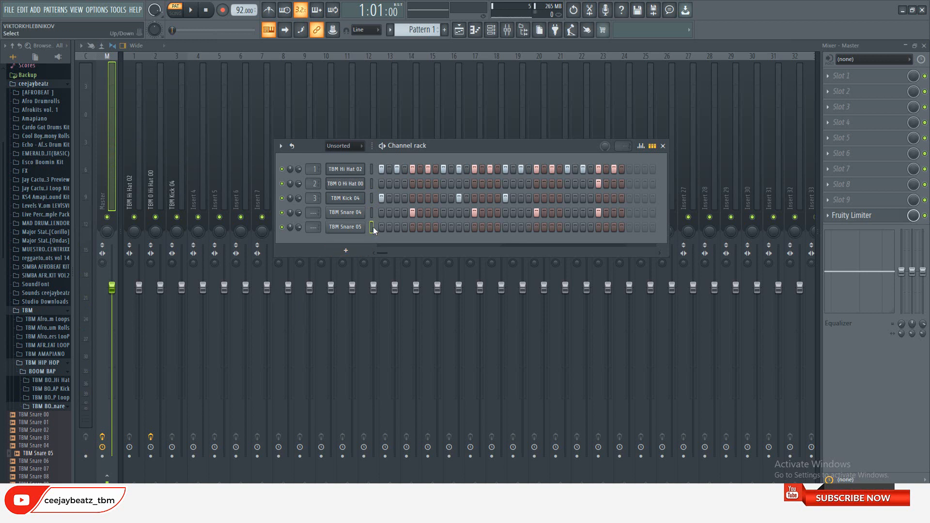
Place TBM Snare 05 hits on steps 2 and 21, and assign TBM Snare 04 and TBM Snare 05 to mixer tracks 4 and 5
key(q)
click(347, 212)
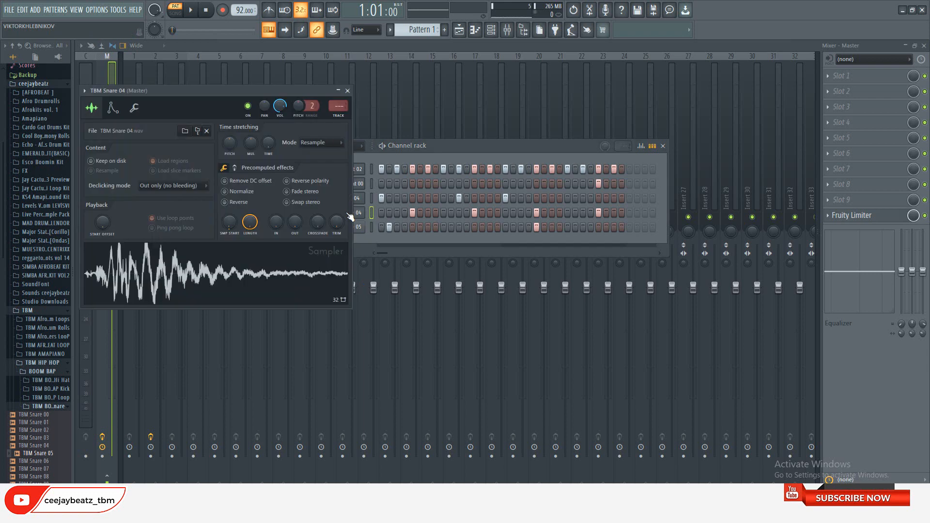
click(338, 108)
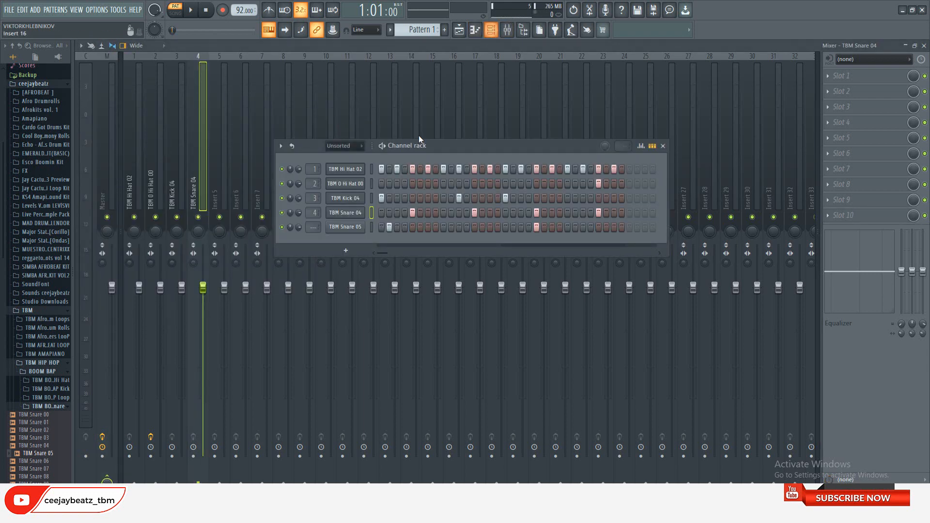
click(490, 29)
click(341, 227)
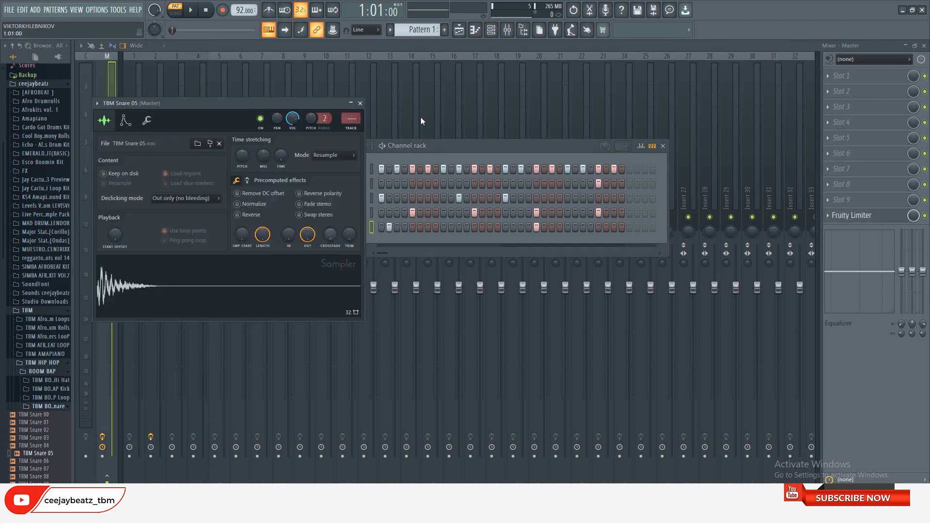
click(351, 129)
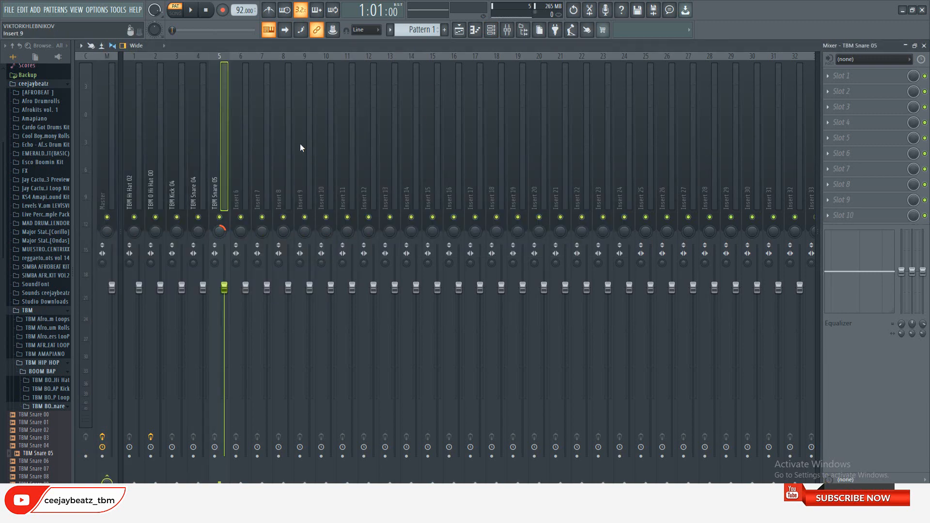
Raise the velocity of the TBM Snare 05 hit on step 21 to maximum in the piano roll
key(F6)
right_click(353, 228)
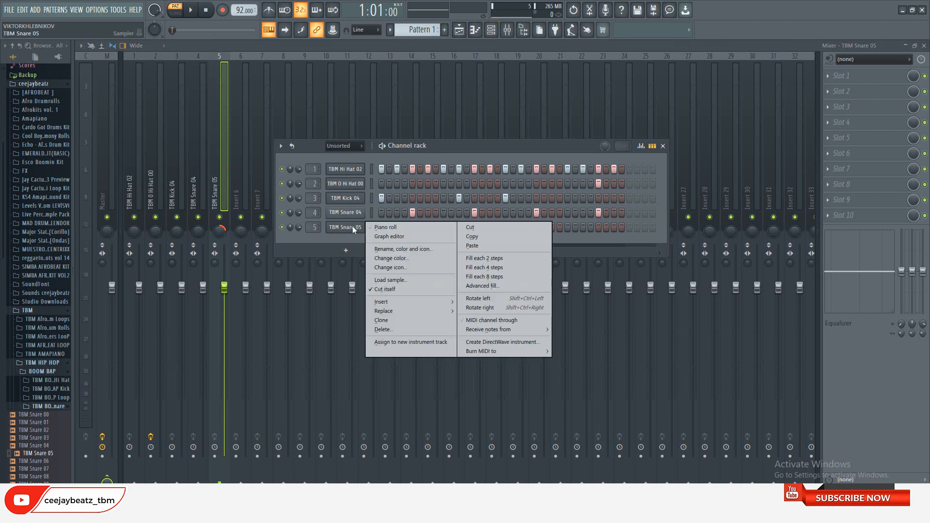
click(387, 228)
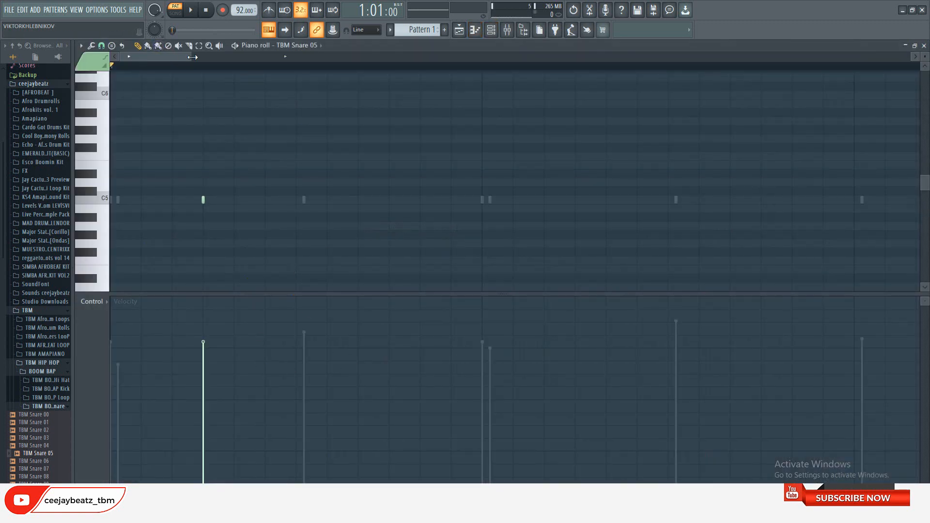
drag(193, 57, 664, 58)
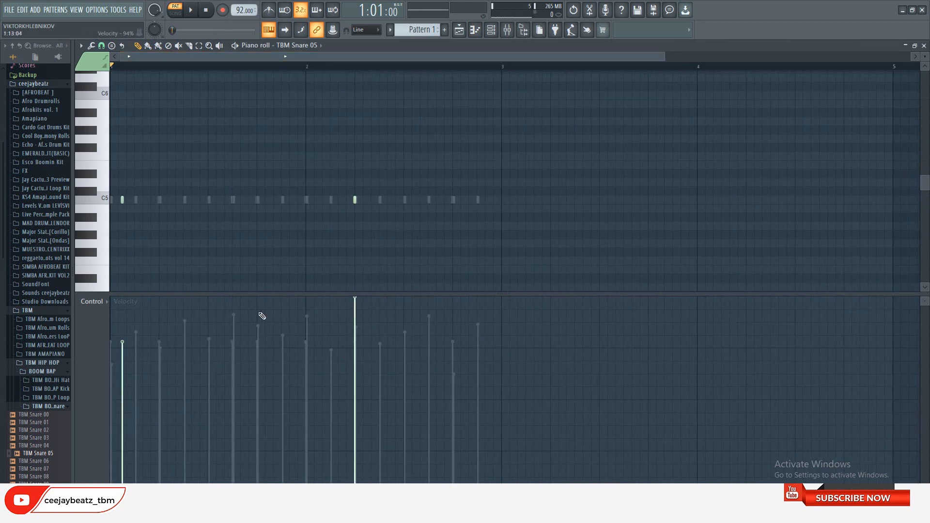
click(923, 46)
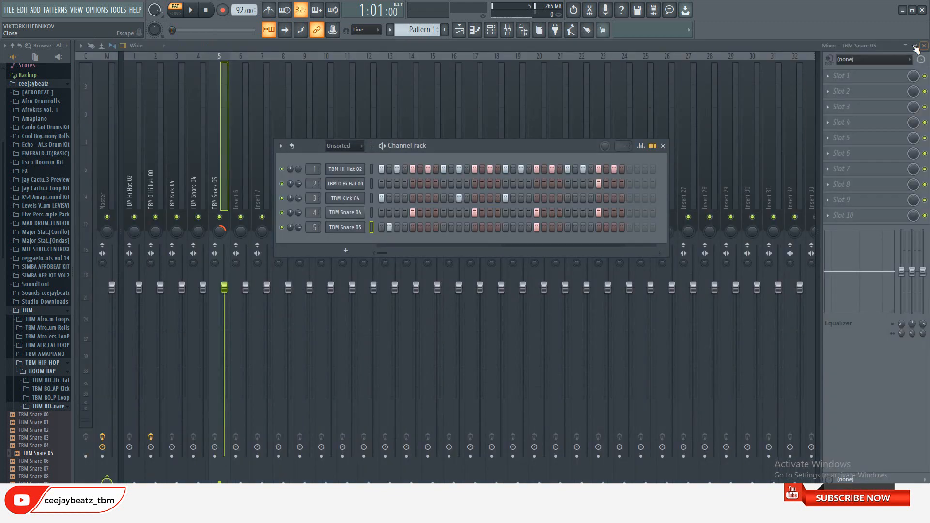
Try an extra TBM Snare 05 hit on steps 2, 3 and 11, playing back the pattern with and without it
click(382, 145)
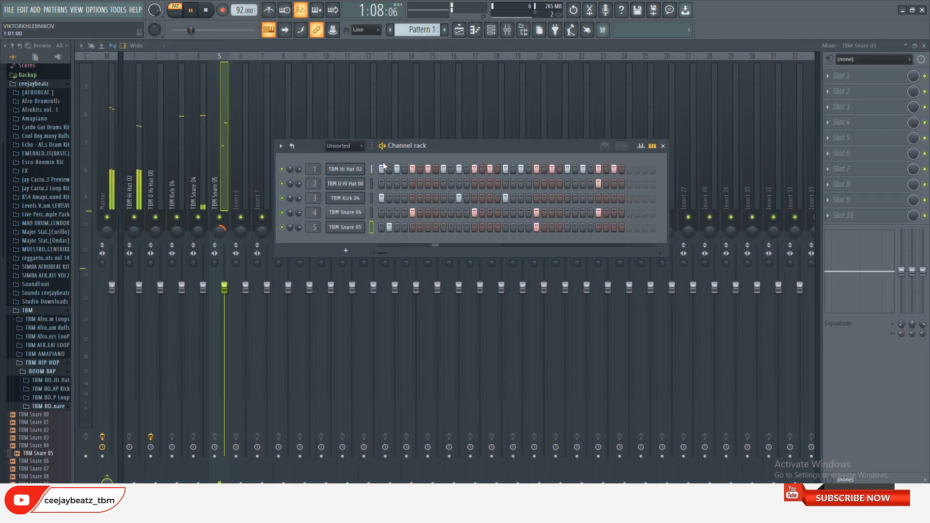
click(207, 11)
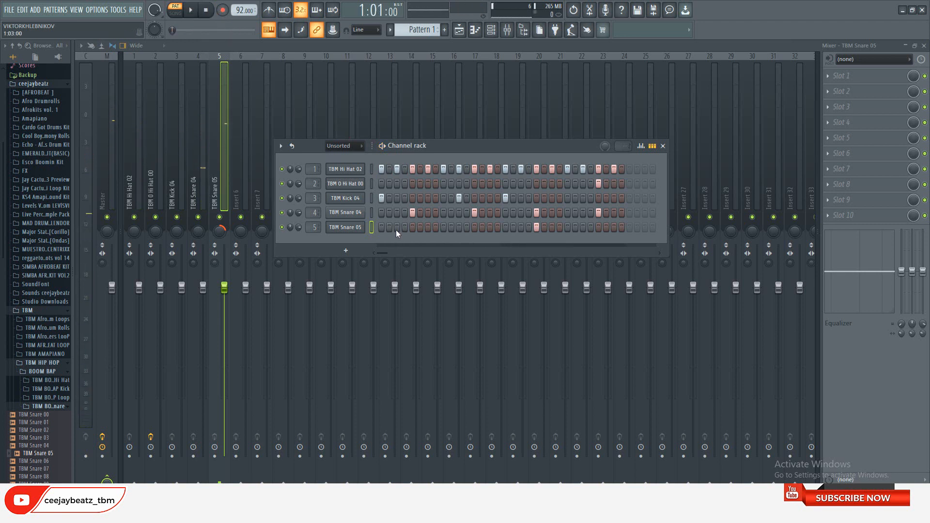
click(191, 10)
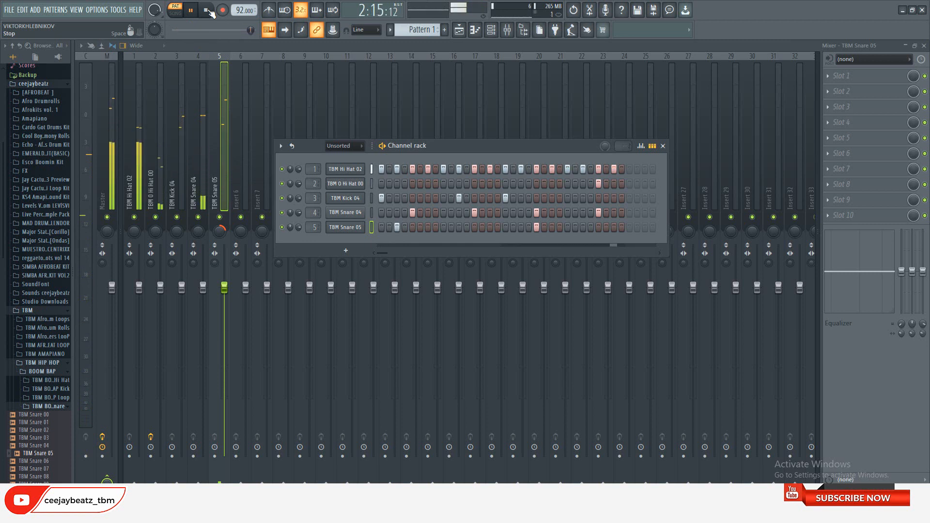
click(206, 11)
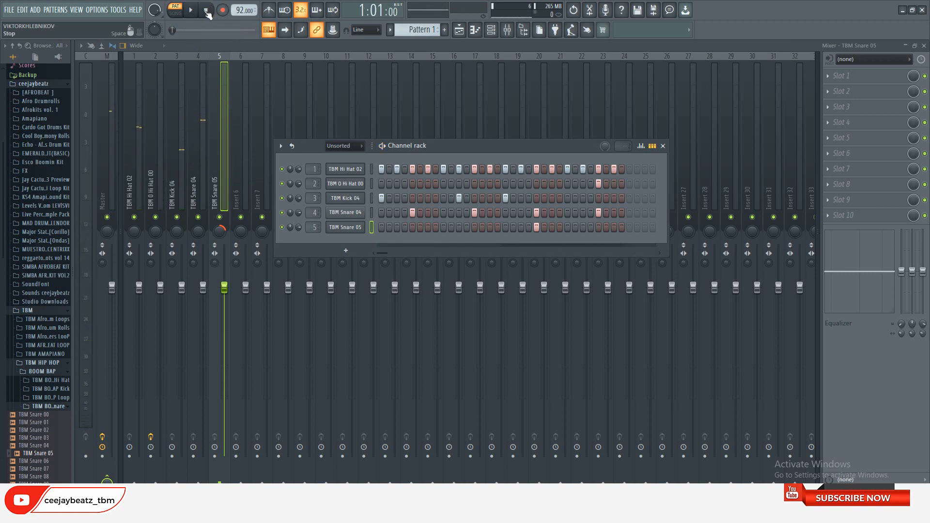
key(space)
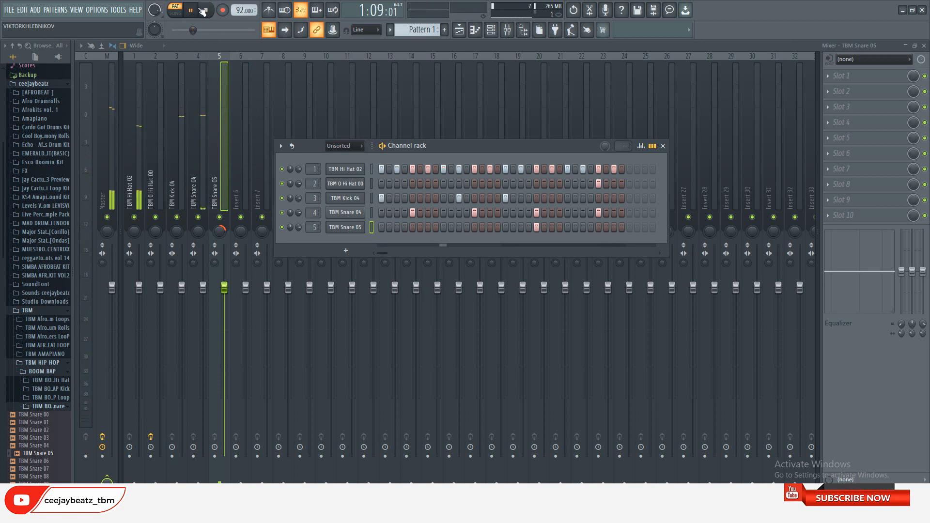
click(203, 10)
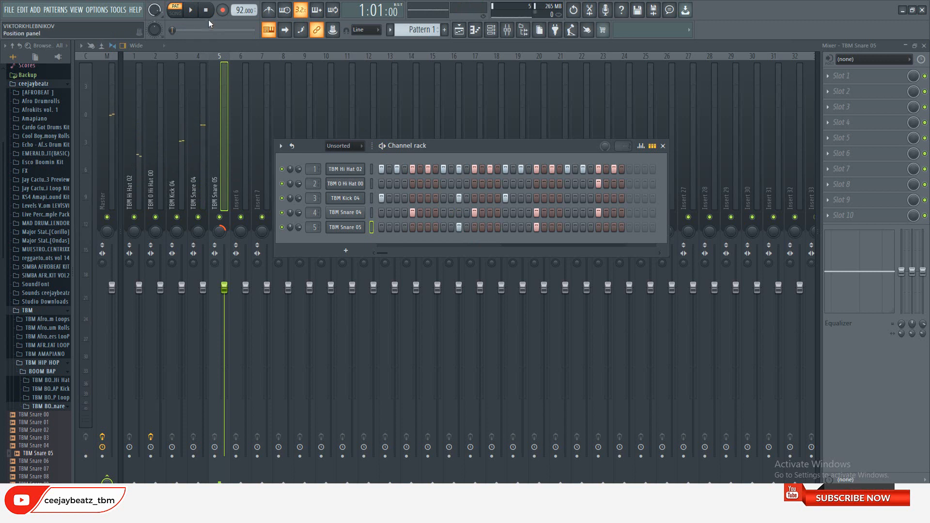
click(192, 12)
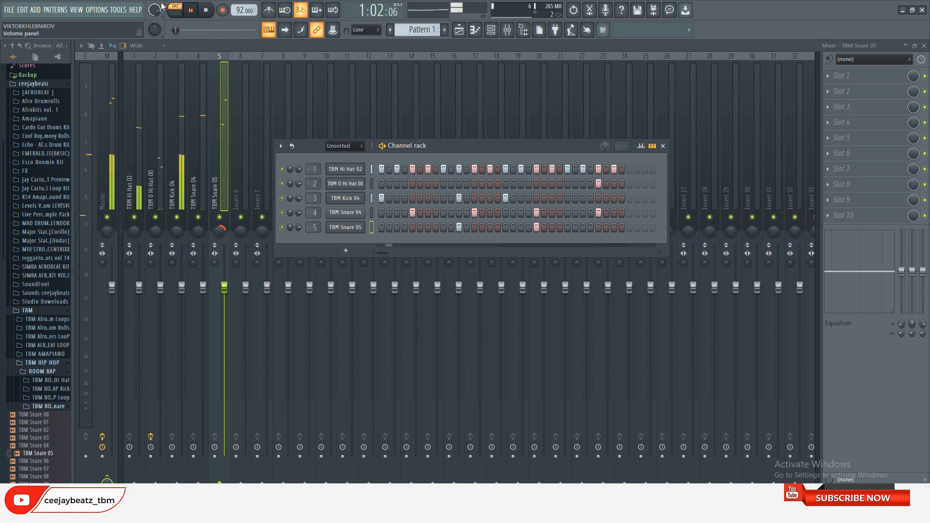
key(space)
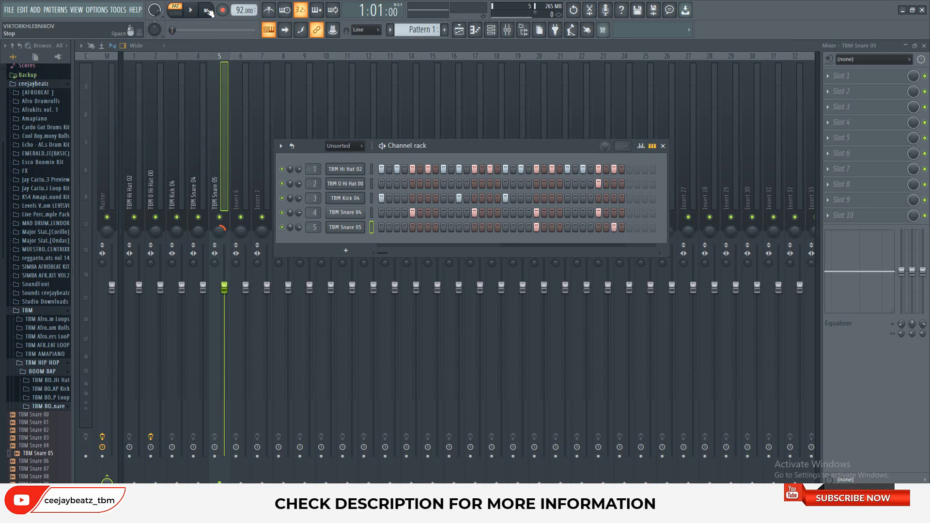
Move the extra TBM Snare 05 hit to step 31 and play back the pattern
click(193, 10)
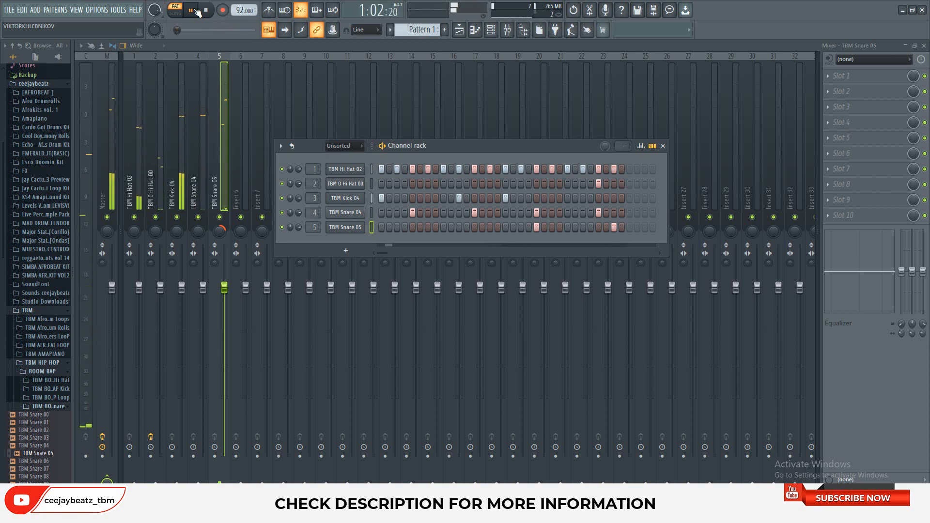
click(209, 11)
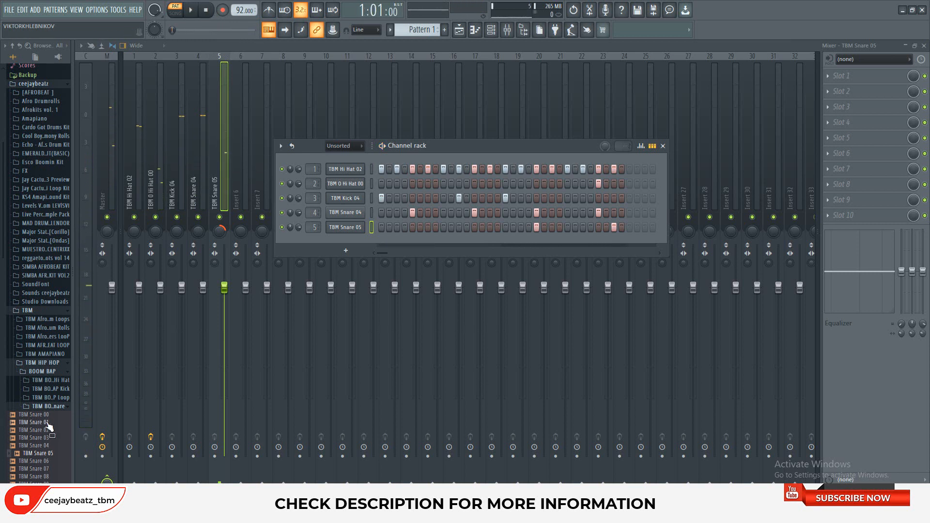
Browse to the TBM BOOM BAP Hi Hat folder under TBM HIP HOP and preview TBM Hi Hat 00, 01, 03 and 06
click(49, 406)
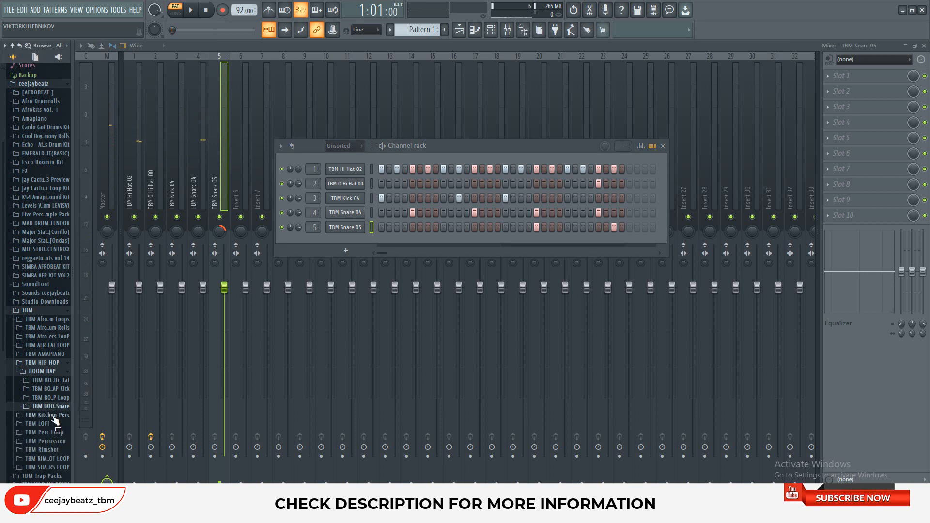
click(48, 415)
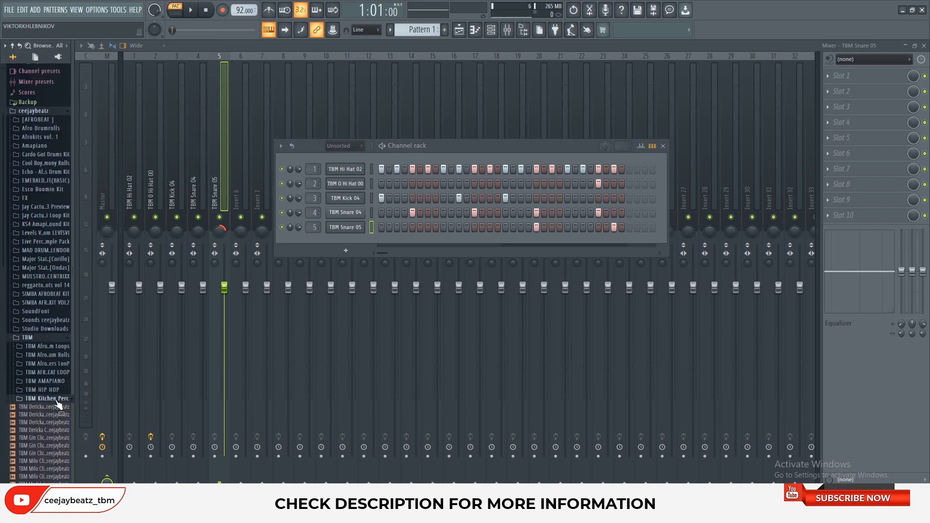
click(57, 401)
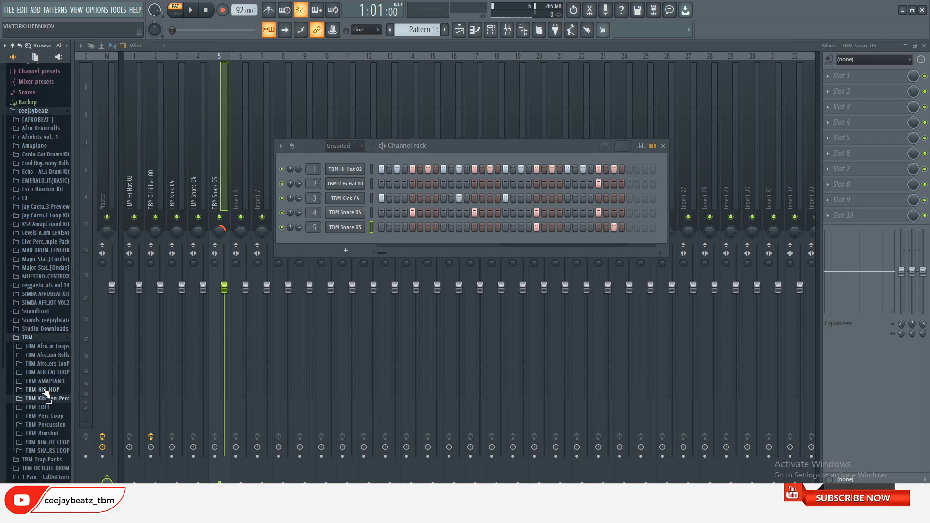
click(45, 391)
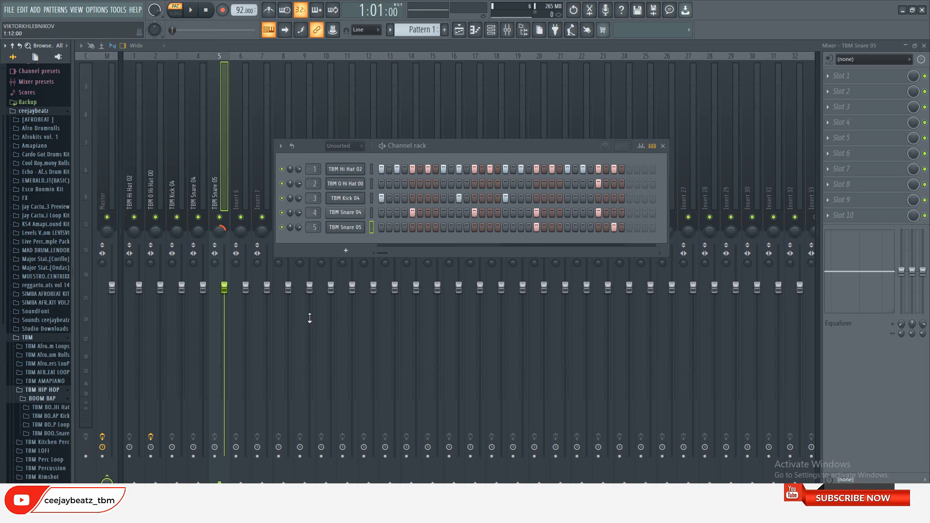
click(48, 407)
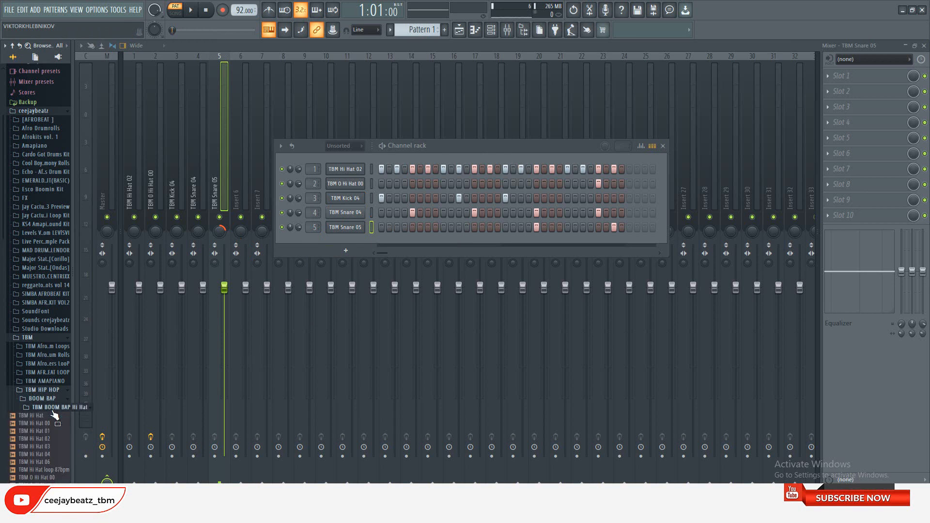
click(40, 424)
click(39, 431)
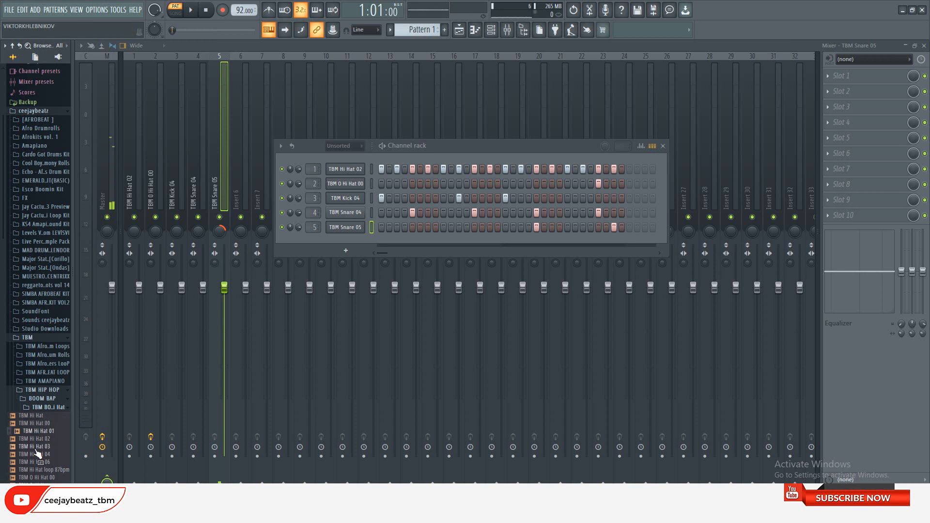
click(34, 447)
click(35, 462)
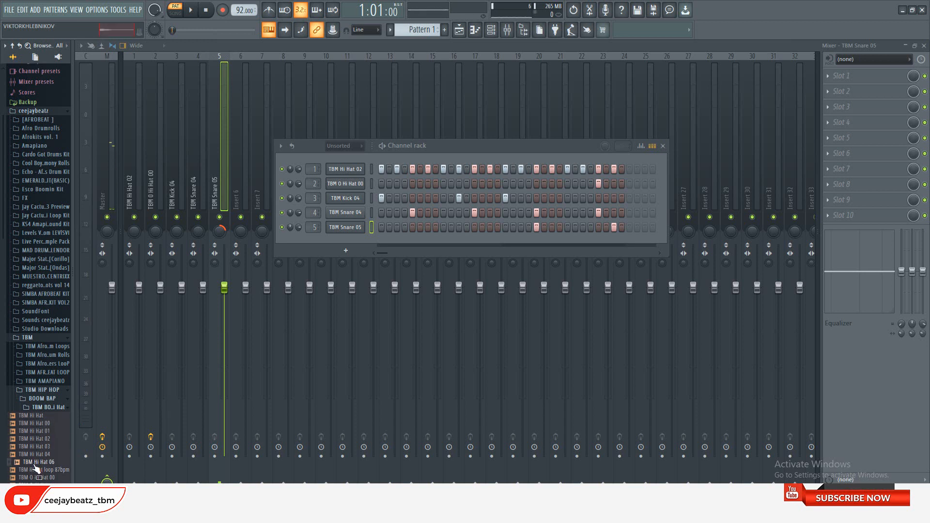
Add TBM Hi Hat 06 as a new channel below TBM Snare 05 and copy TBM Hi Hat 02's step pattern onto it
drag(35, 463, 347, 237)
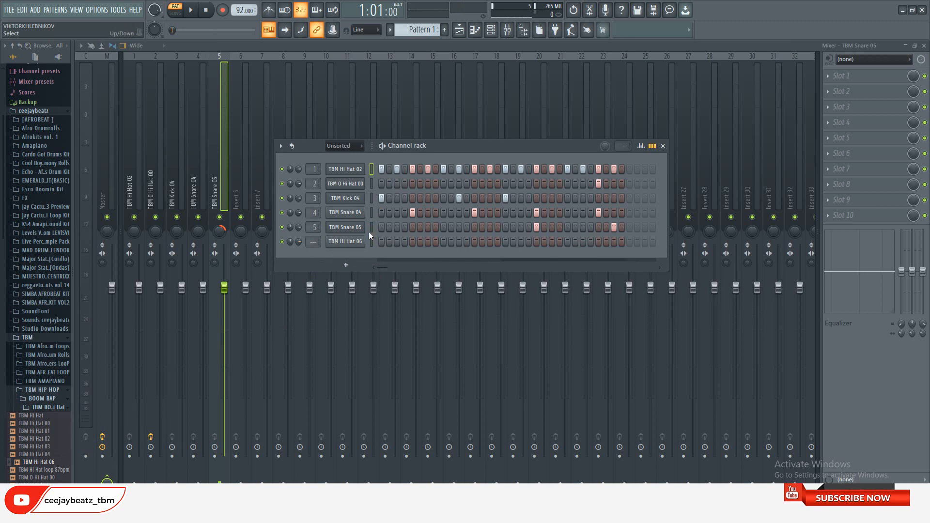
key(ctrl+v)
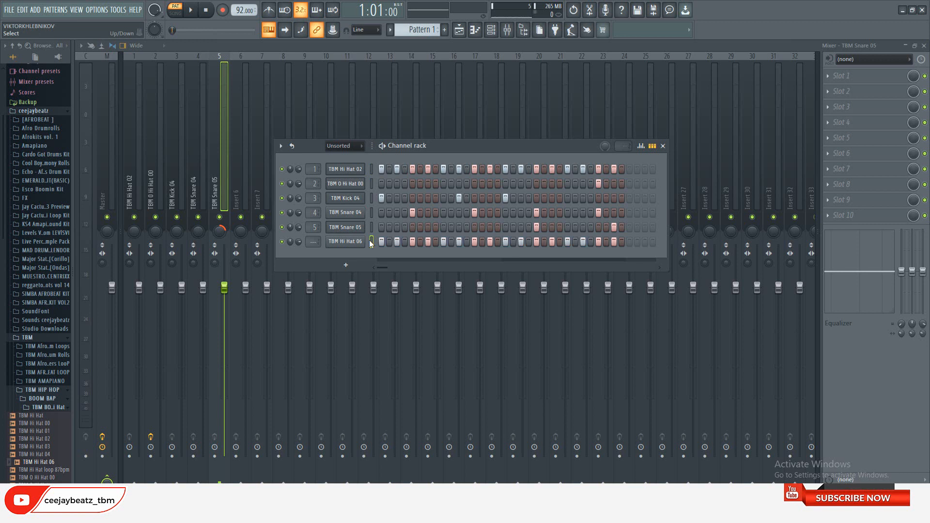
click(345, 241)
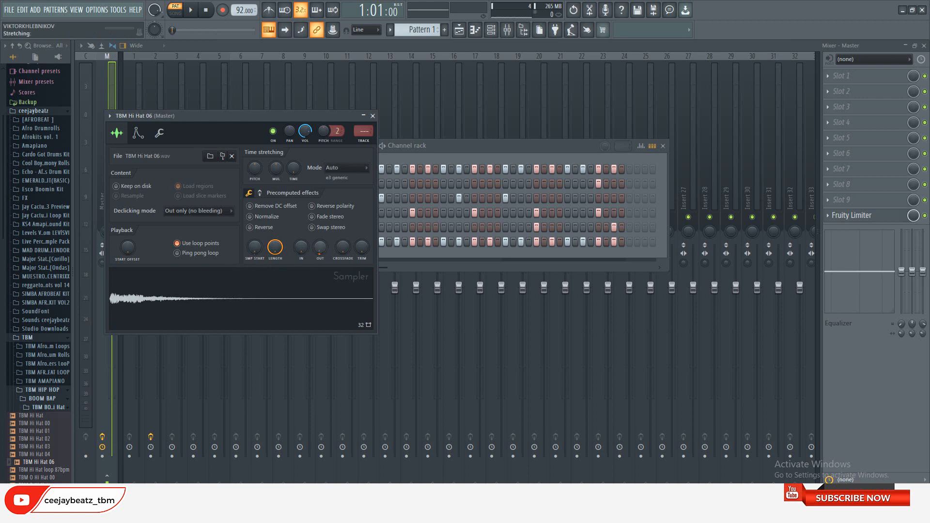
click(371, 108)
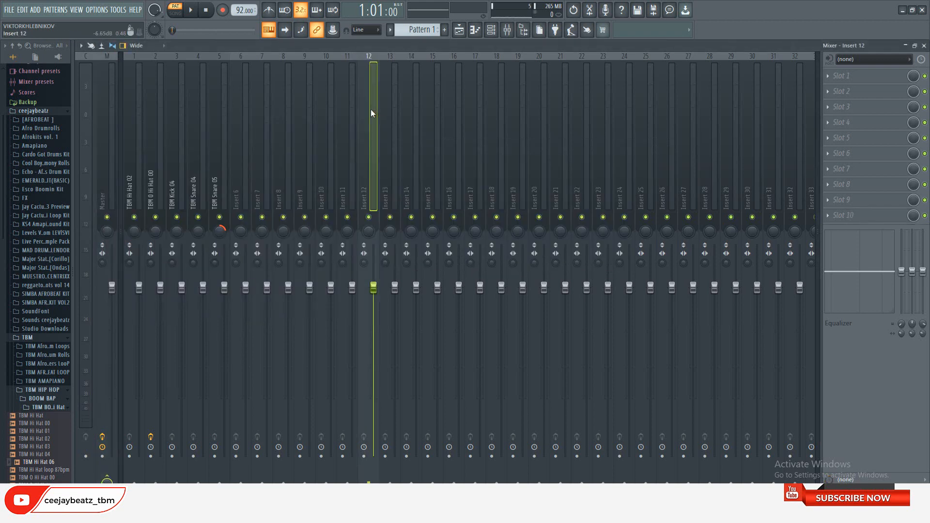
click(491, 30)
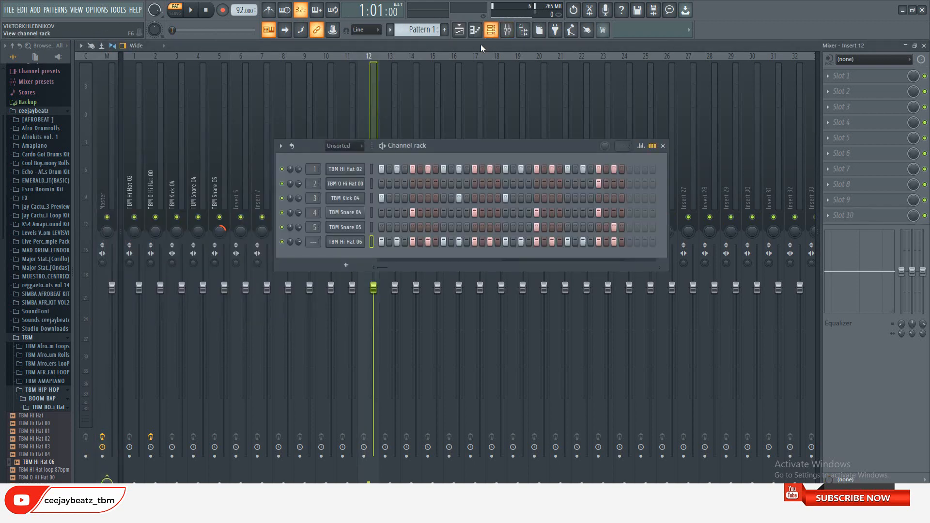
Adjust the sample start of TBM Hi Hat 06 and preview the trimmed sound
click(368, 242)
click(368, 247)
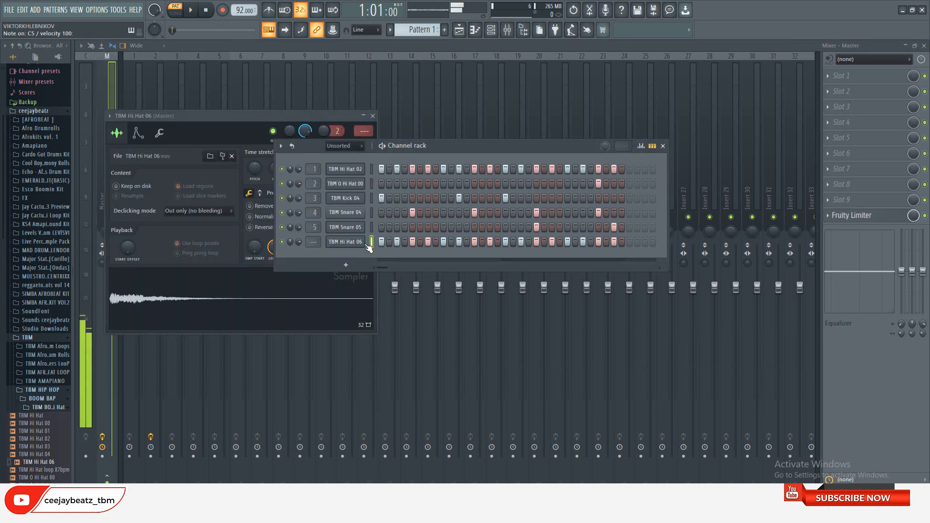
click(359, 246)
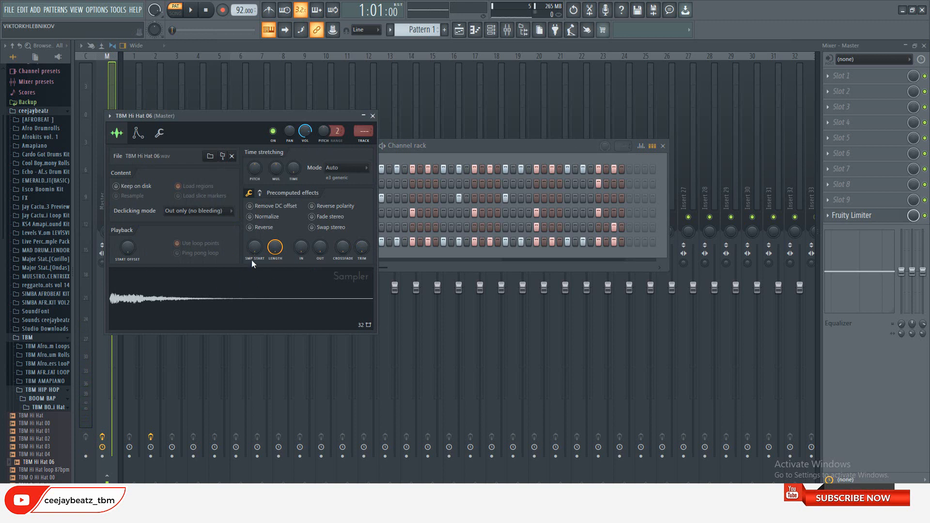
drag(253, 248, 253, 240)
click(151, 303)
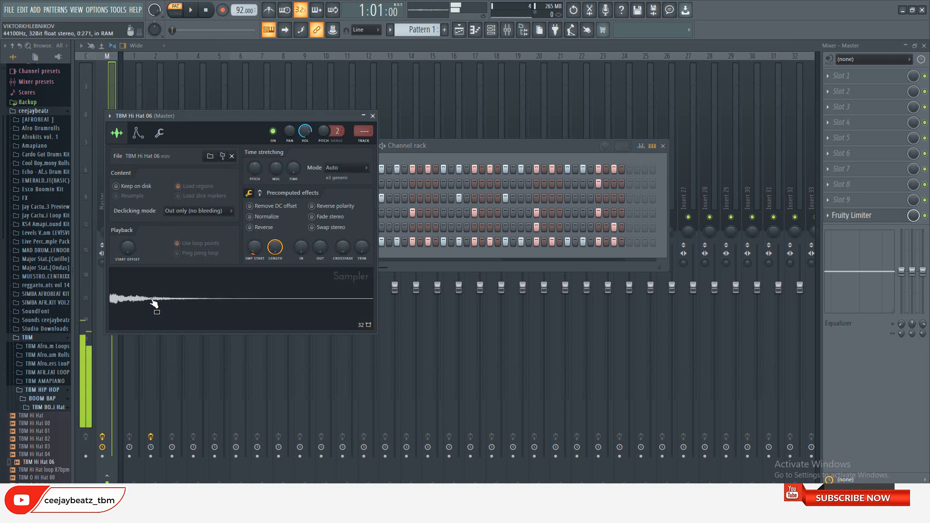
click(372, 116)
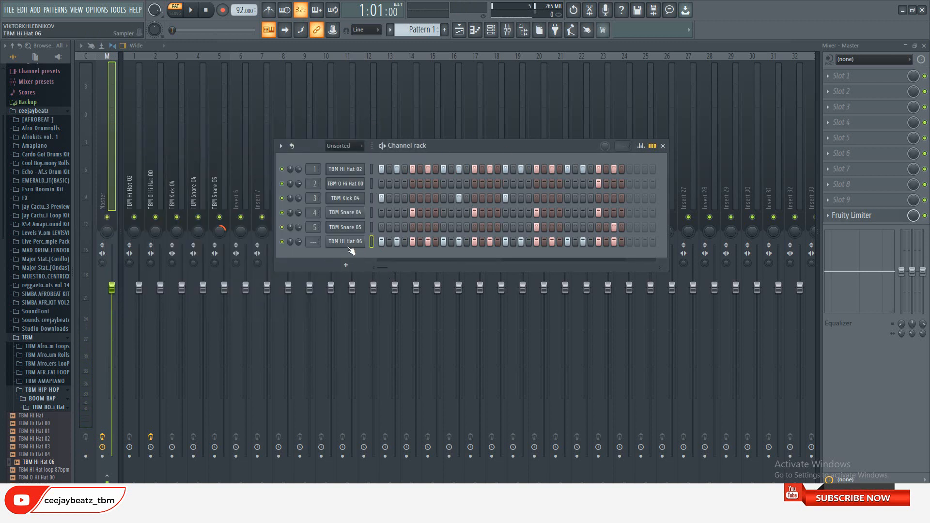
In TBM Hi Hat 06's piano roll, replace the hits at steps 5 and 7 with one long C5 note starting at step 5
right_click(327, 238)
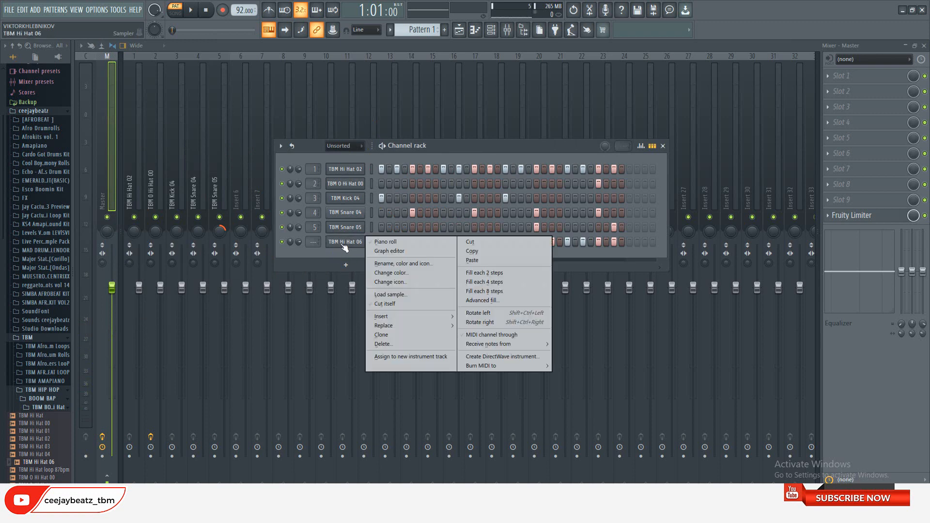
click(377, 241)
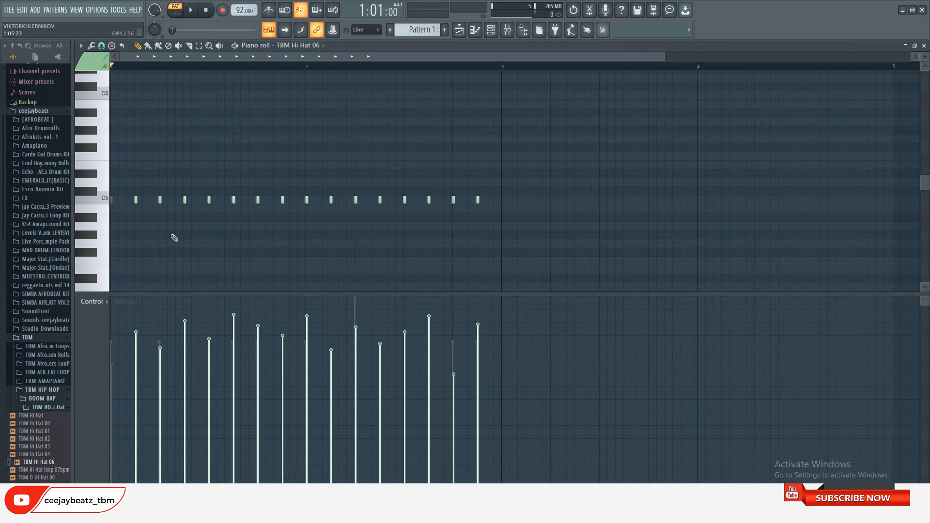
scroll(173, 215, up, 5)
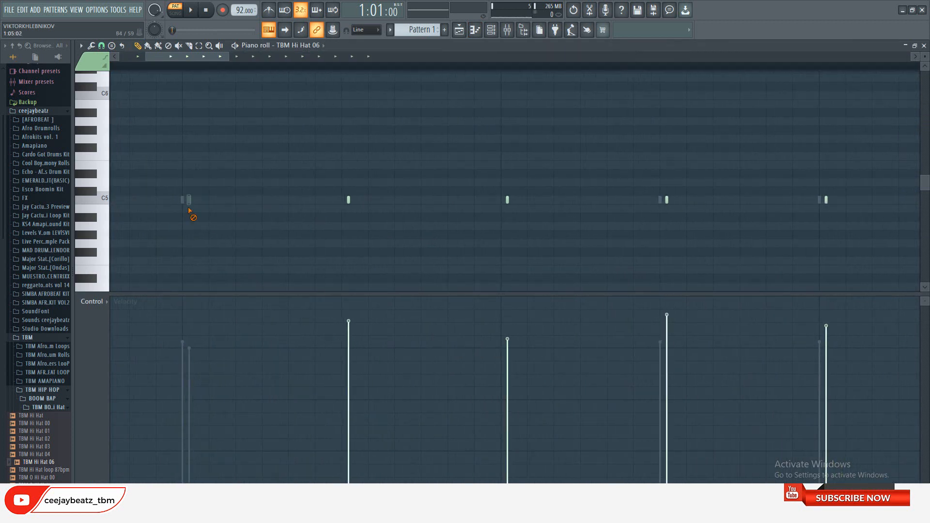
key(ctrl+l)
scroll(415, 206, down, 5)
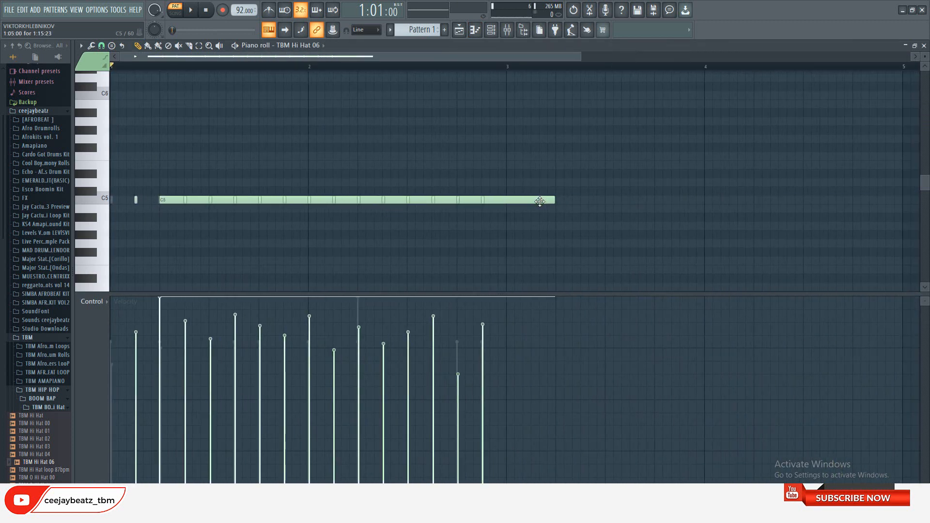
drag(554, 200, 174, 230)
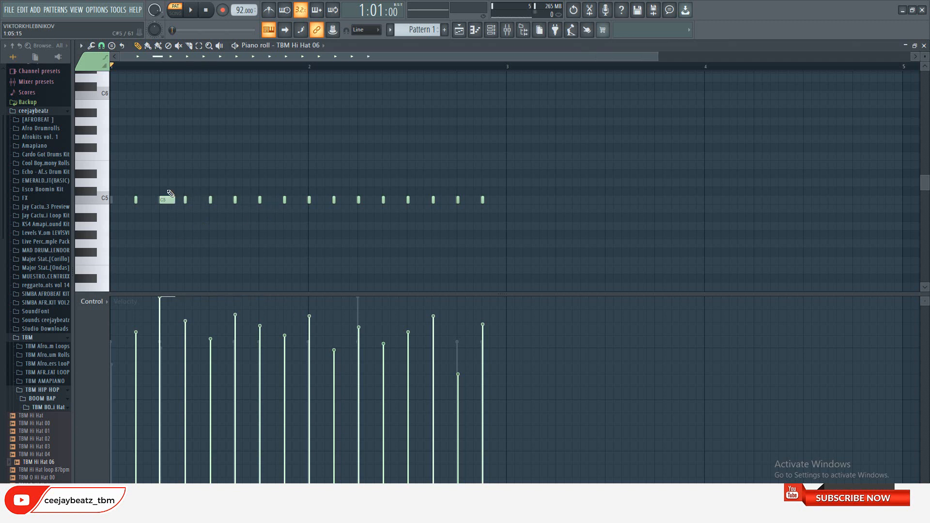
scroll(160, 197, up, 3)
scroll(160, 196, up, 2)
drag(168, 179, 261, 249)
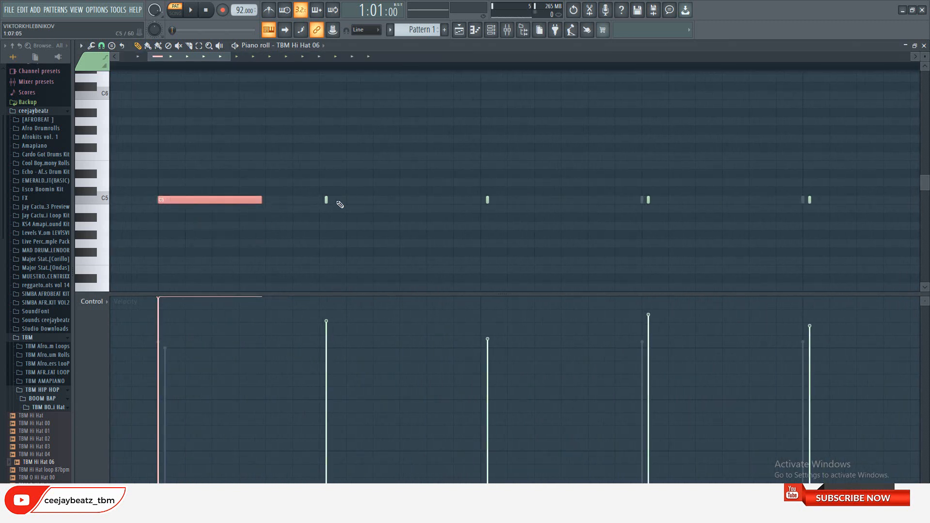
right_click(326, 201)
drag(261, 200, 342, 200)
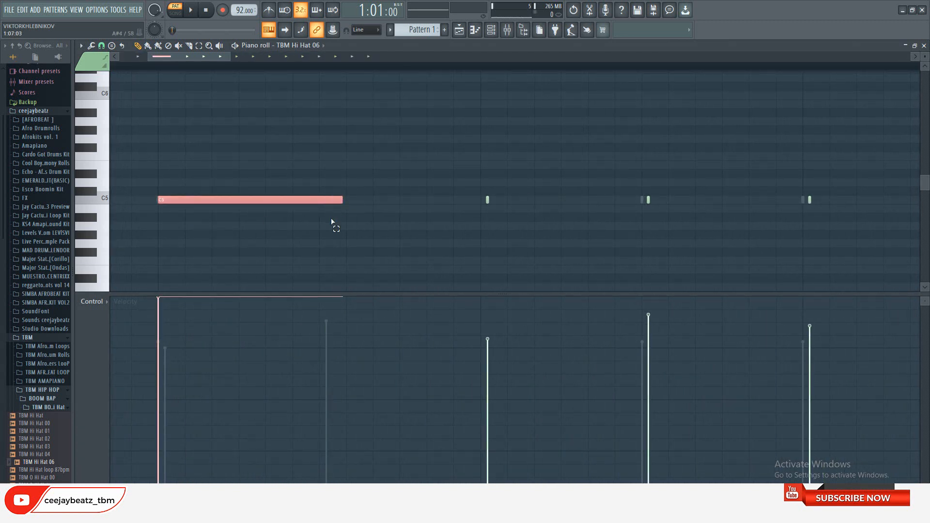
Chop the long C5 note into a roll of short notes, ramp their velocities upward from low values and play it back
key(alt+u)
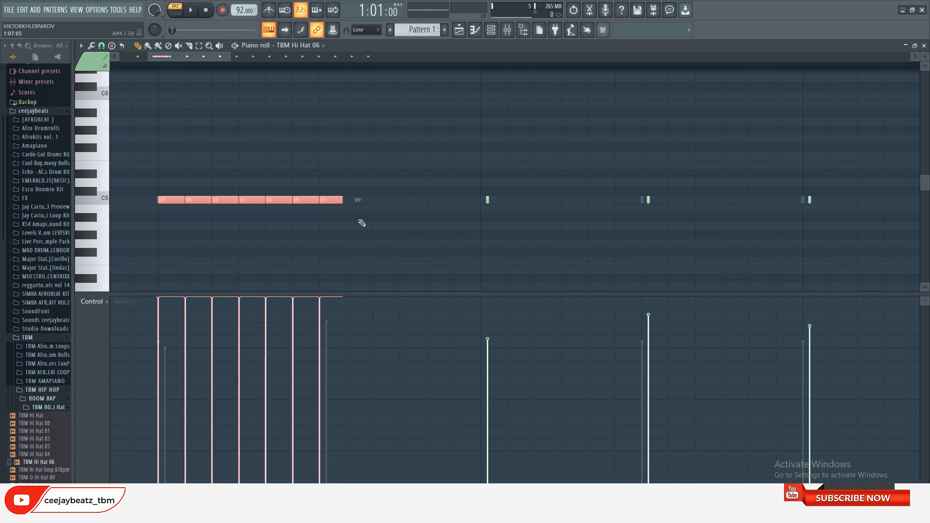
mouse_move(324, 428)
mouse_down()
mouse_move(285, 479)
mouse_move(155, 494)
mouse_up()
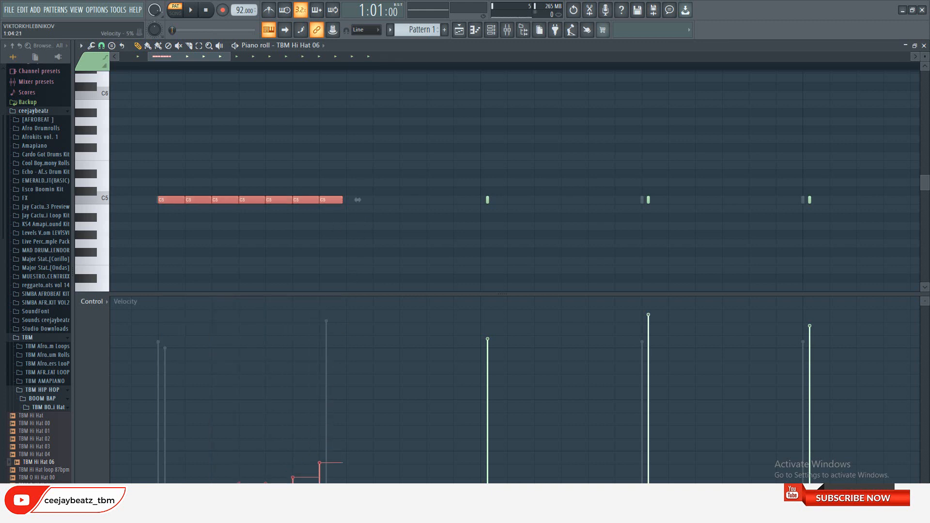
click(196, 11)
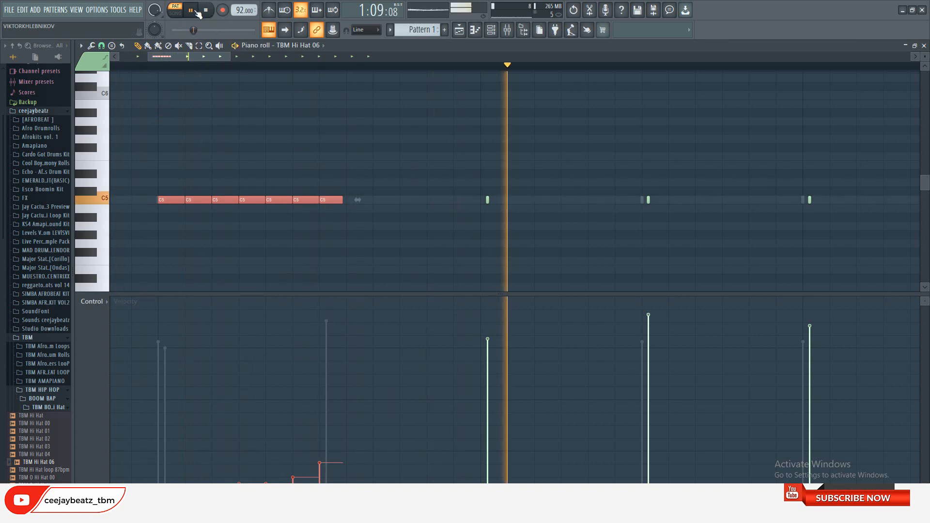
click(215, 11)
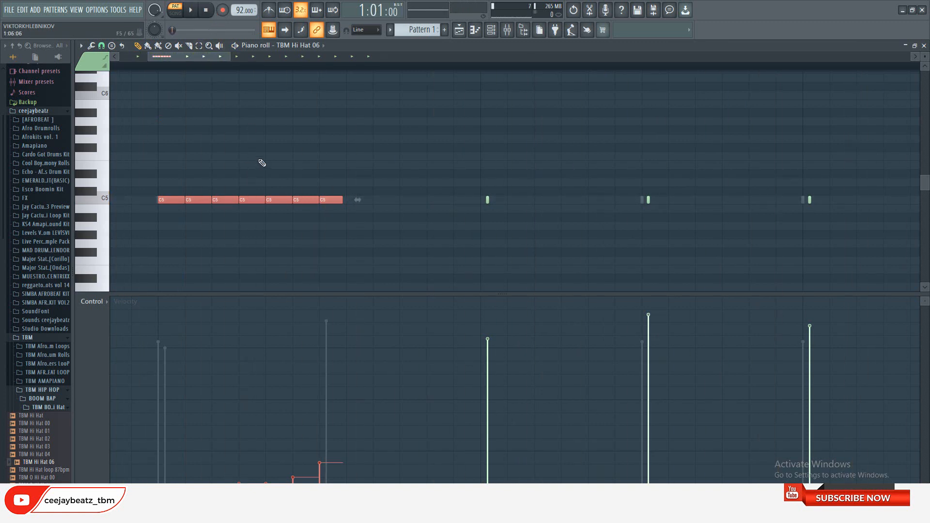
Replace the last four TBM Hi Hat 06 hits with one long C5 note ending at bar 3, and select it
scroll(323, 169, down, 5)
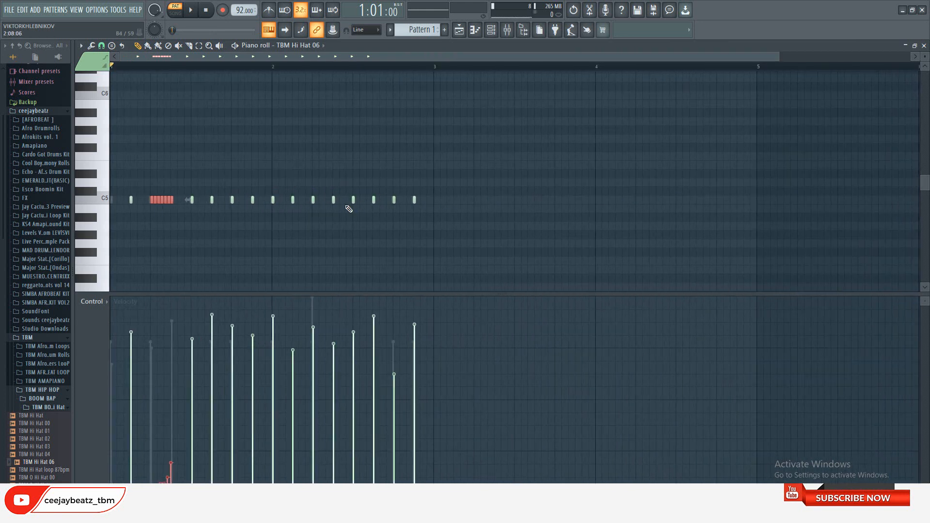
drag(349, 209, 430, 199)
click(358, 199)
scroll(434, 207, up, 5)
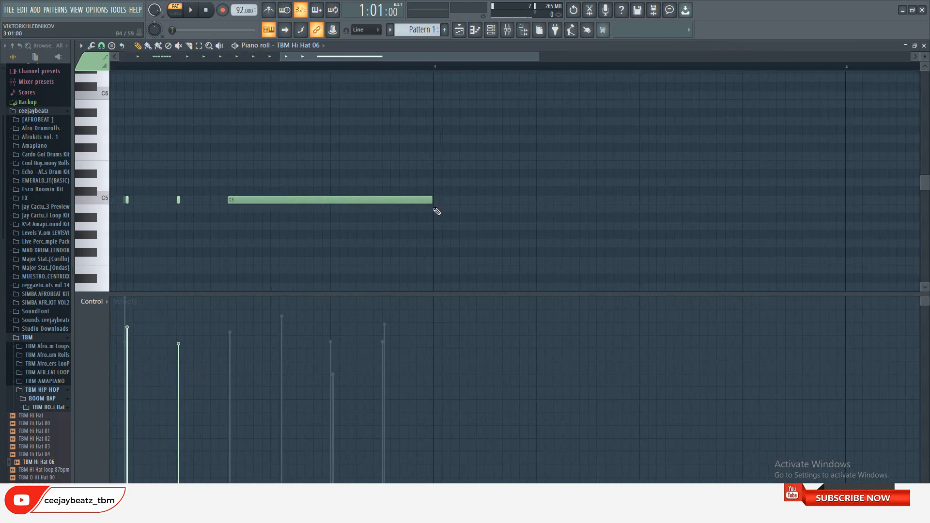
scroll(378, 208, down, 3)
key(ctrl+a)
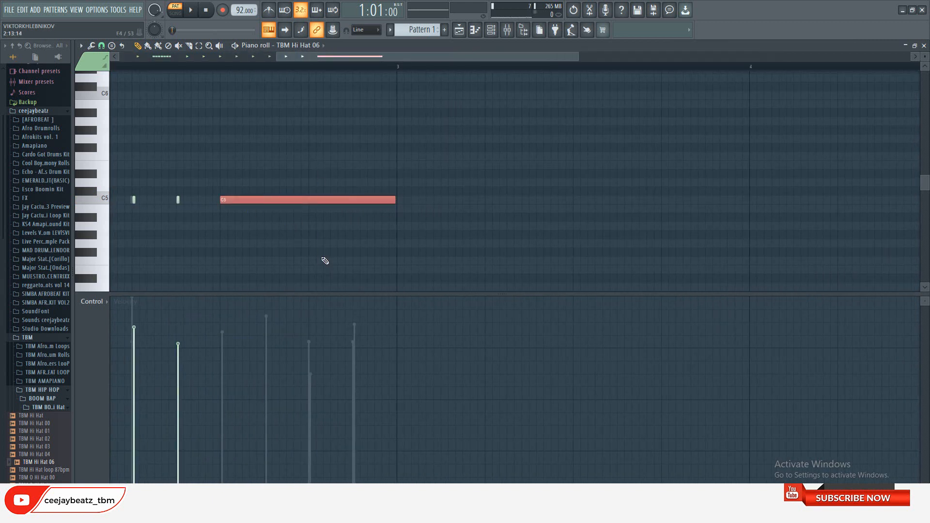
Chop the selected long note into a fast hi-hat roll, ramp its velocities upward and play back the pattern
key(alt+u)
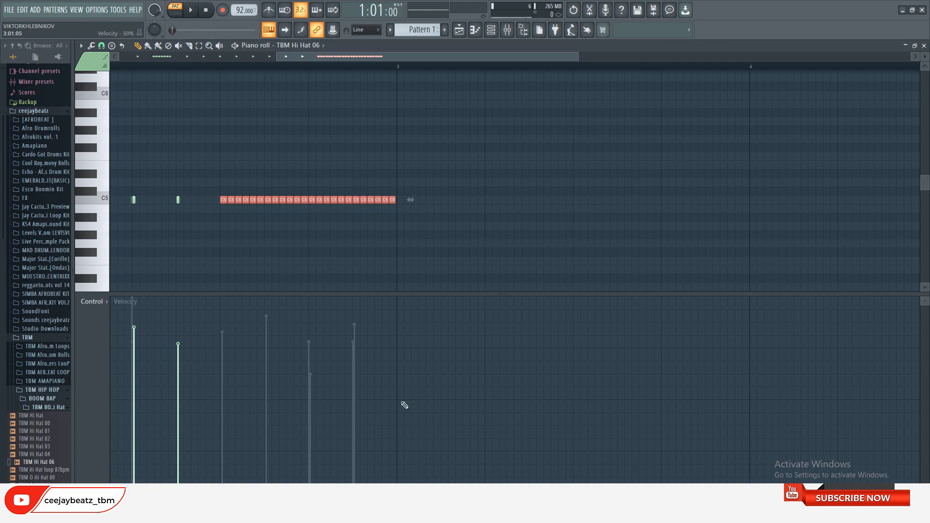
drag(394, 417, 369, 442)
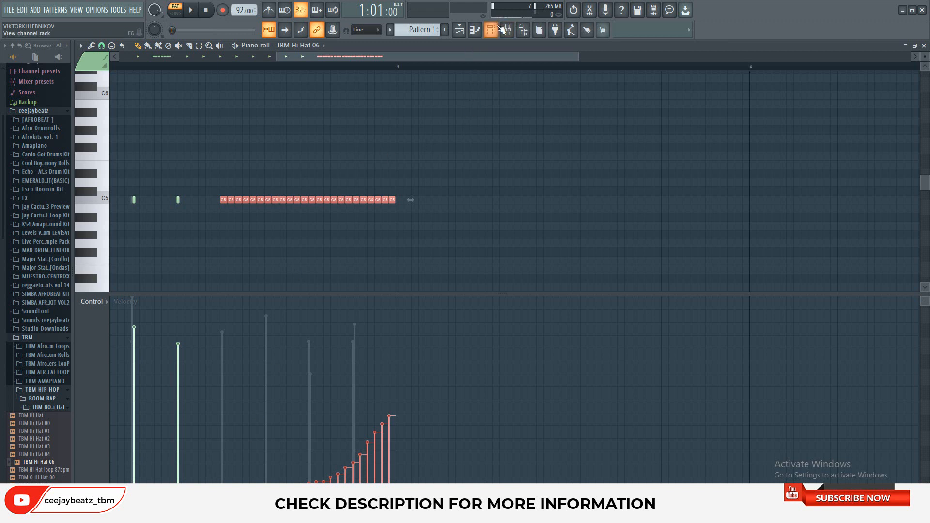
click(458, 29)
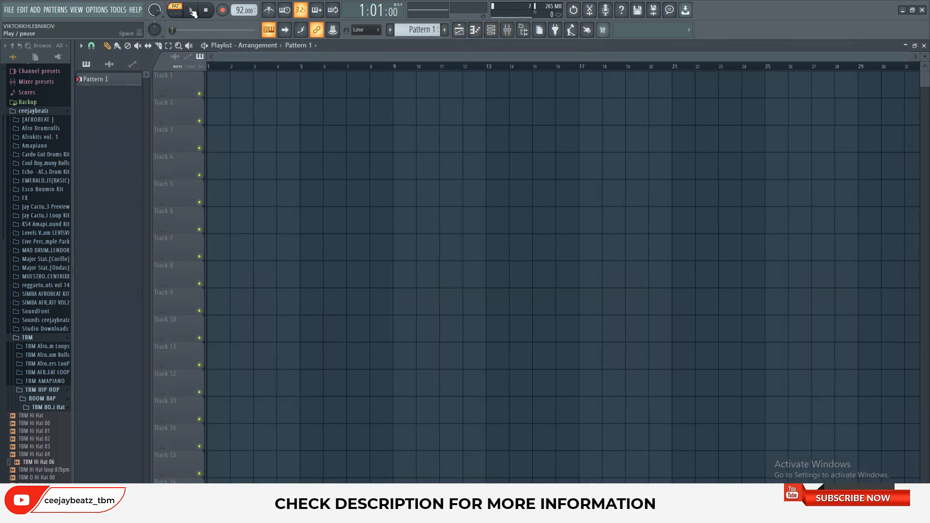
click(193, 12)
click(491, 30)
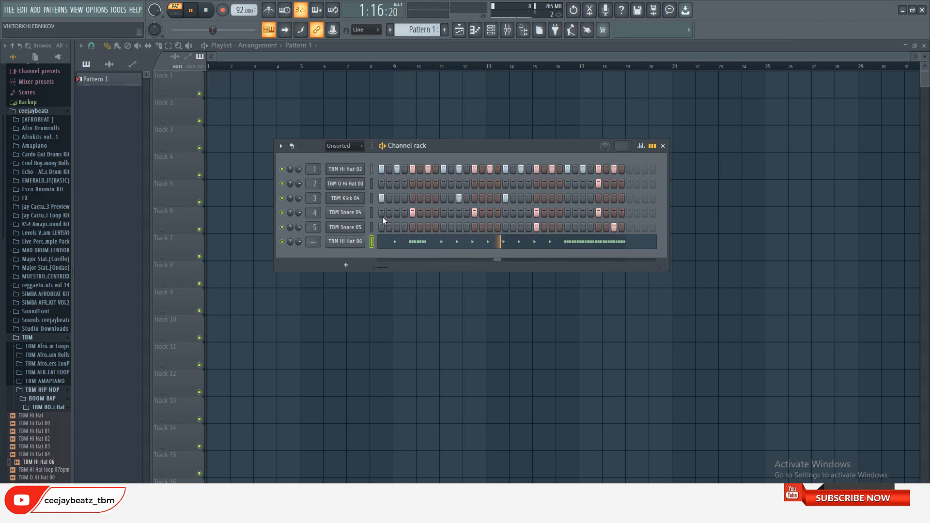
click(207, 10)
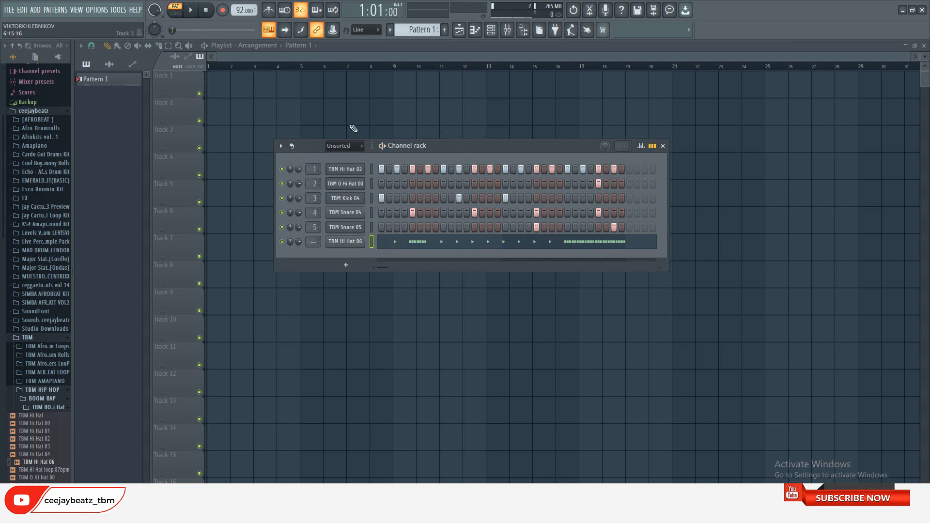
Place Pattern 1 at bar 1 of playlist Track 1 and clone the pattern
drag(353, 119, 119, 71)
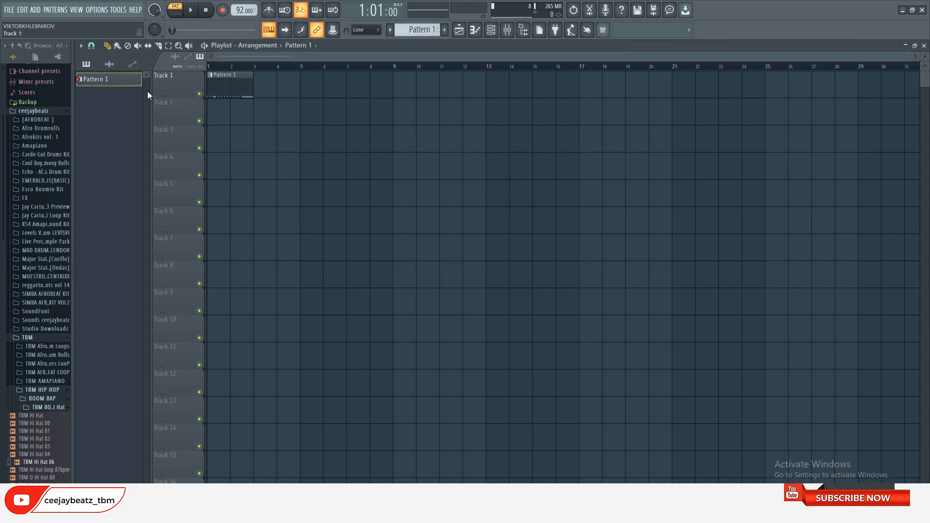
click(491, 30)
click(419, 30)
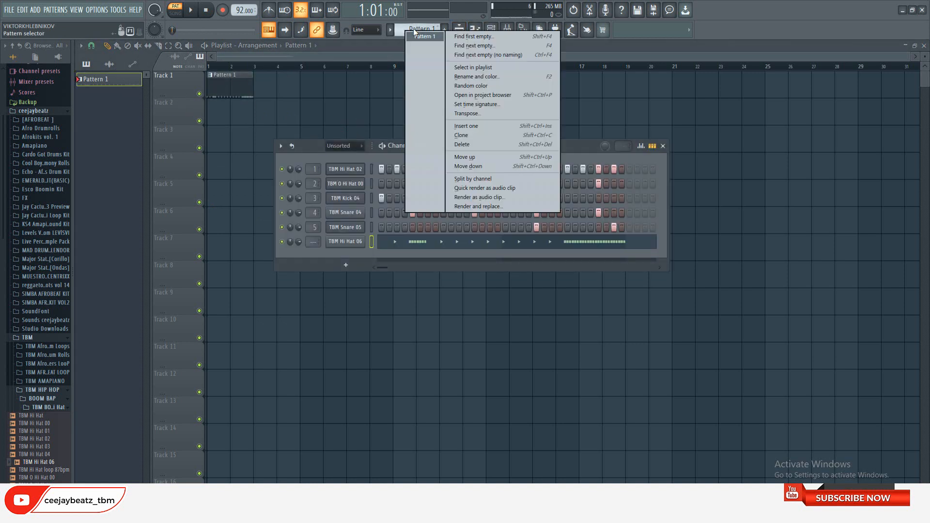
click(460, 135)
In Pattern 2, delete TBM Hi Hat 06's first roll at step 5 and its single hits at steps 11 and 15
click(493, 30)
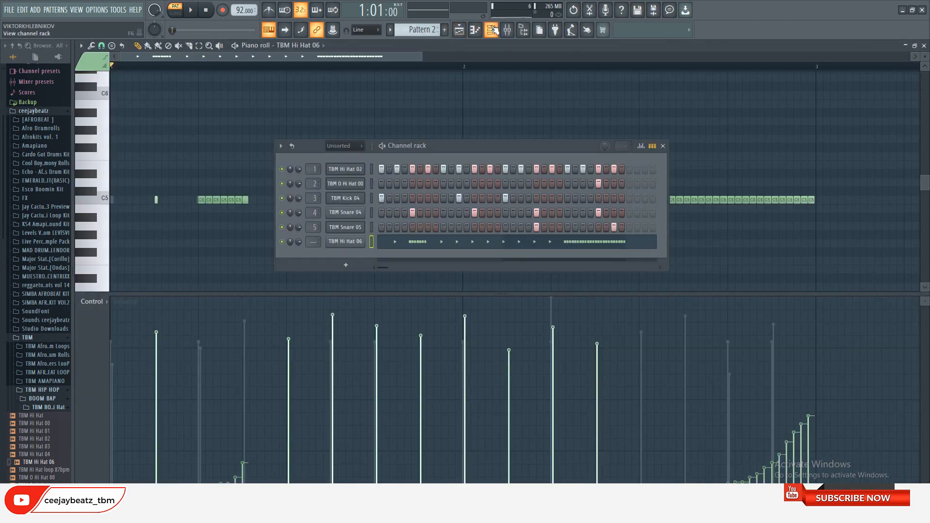
click(193, 57)
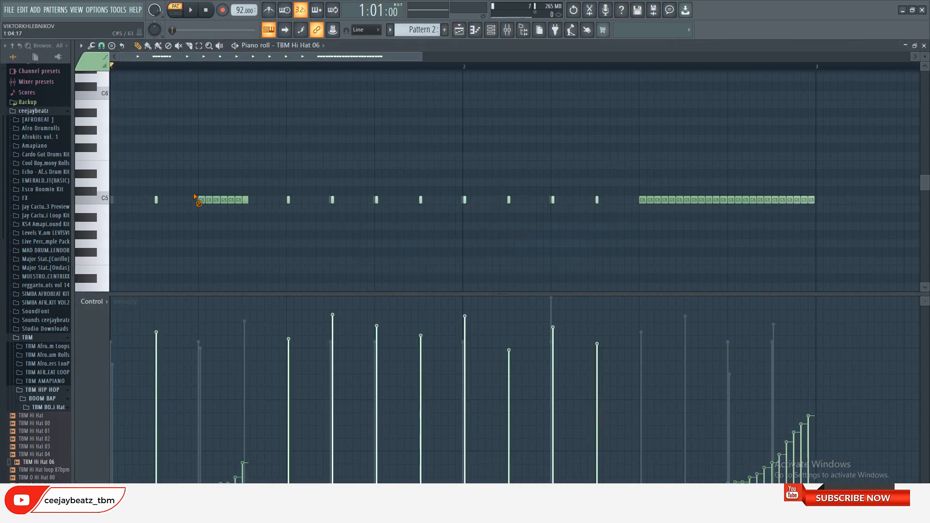
mouse_move(224, 197)
mouse_down()
mouse_move(239, 199)
mouse_move(200, 199)
mouse_up()
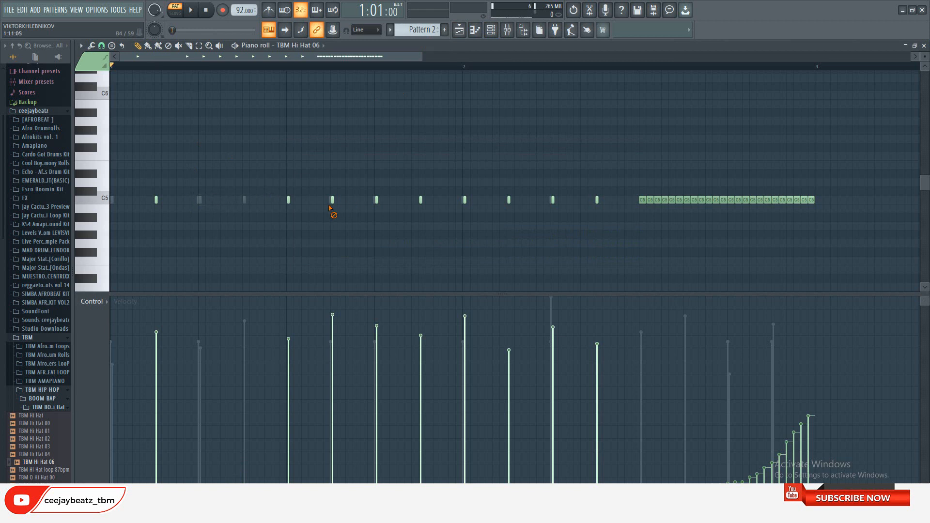
drag(329, 207, 338, 210)
right_click(420, 203)
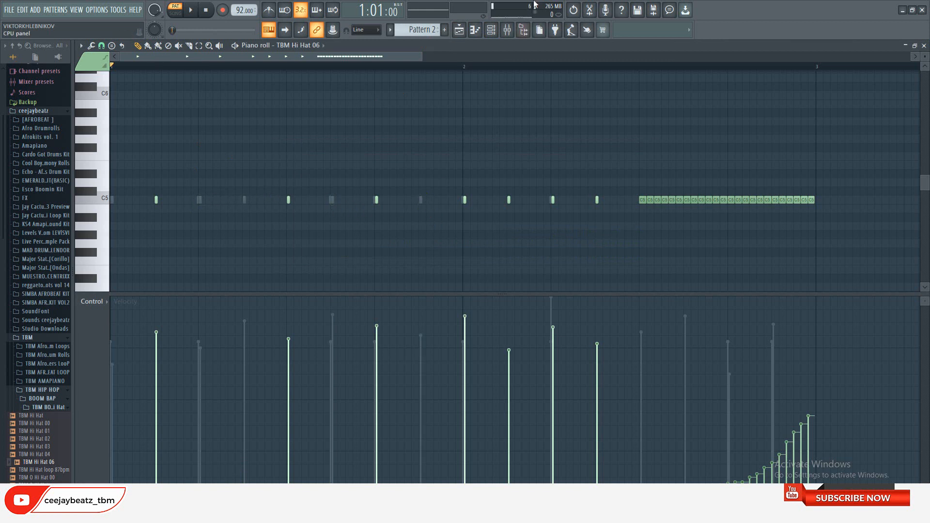
While playing Pattern 2, remove the TBM Kick 04 hit at step 11 and add one at step 27
click(490, 30)
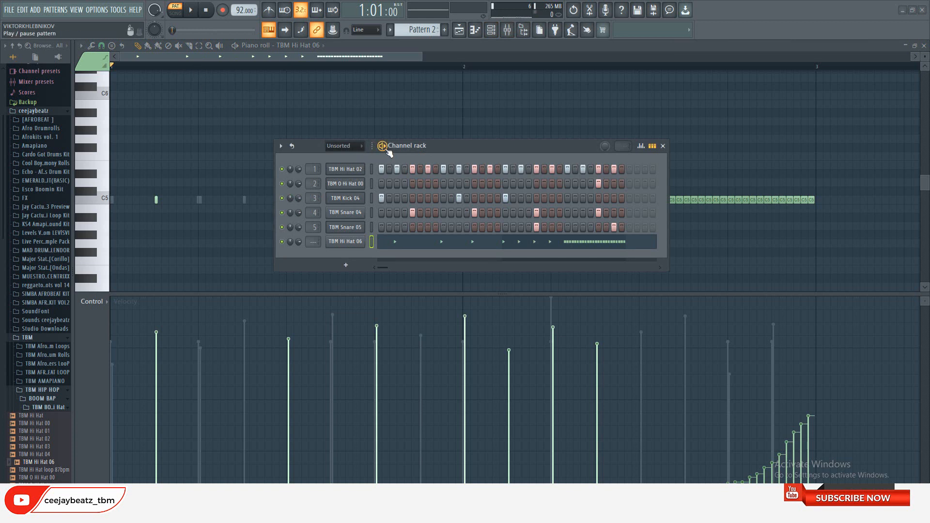
key(space)
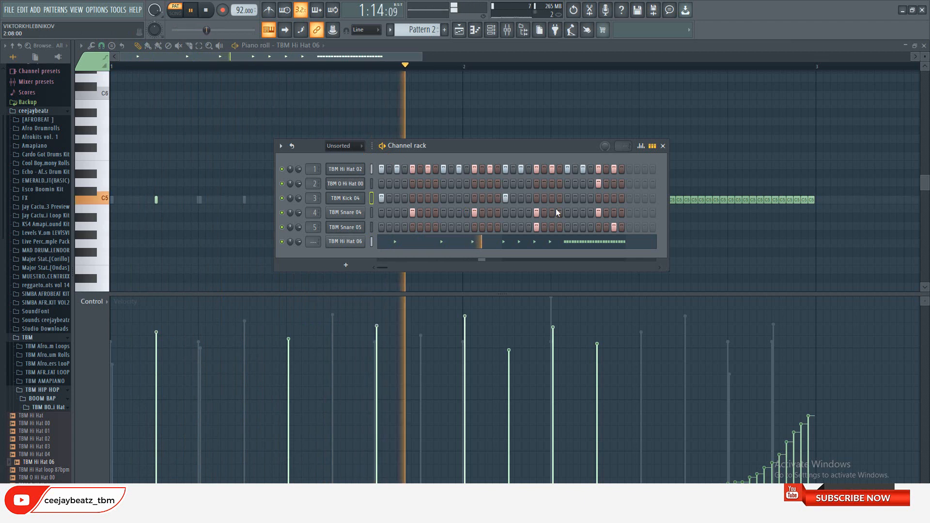
click(575, 198)
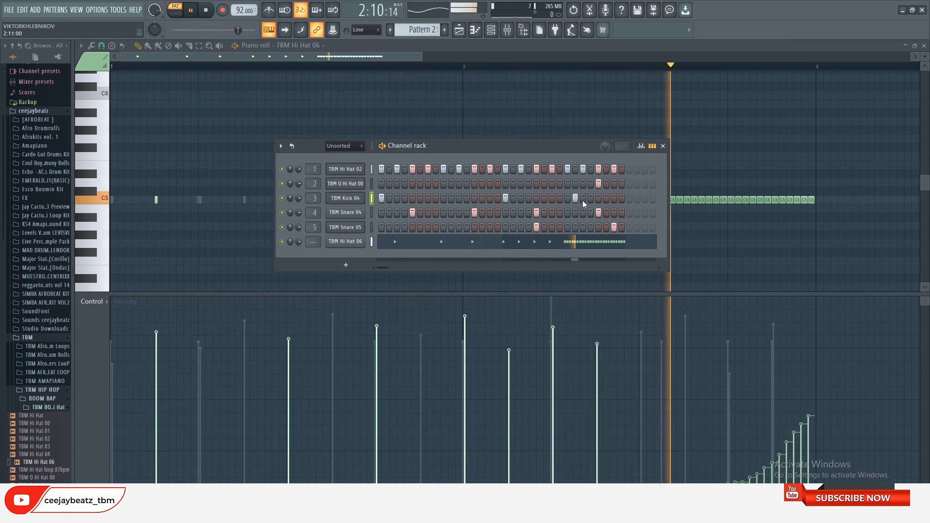
click(577, 199)
click(582, 197)
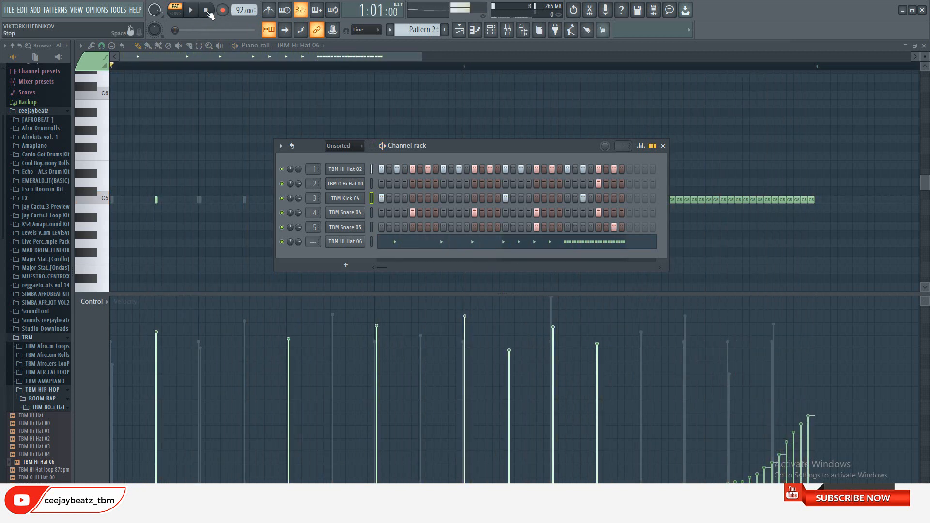
key(space)
Clear the TBM O Hi Hat 00 hit at step 29 in Pattern 1, and place Pattern 2 at bar 3 of playlist Track 1
scroll(421, 29, up, 1)
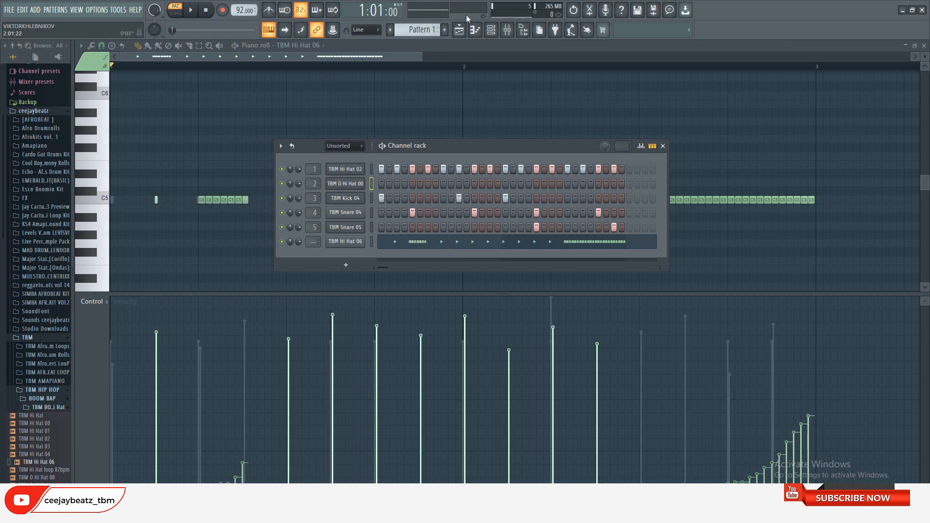
click(458, 30)
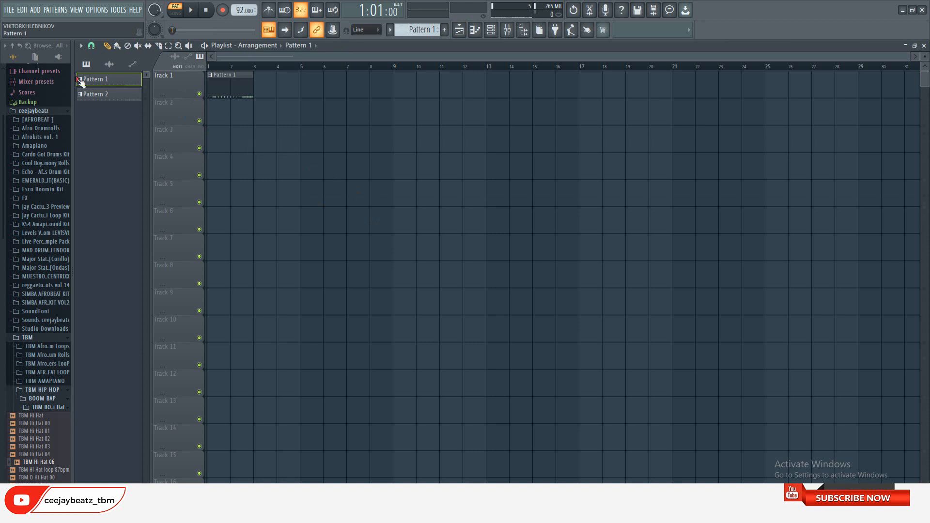
drag(116, 100, 274, 87)
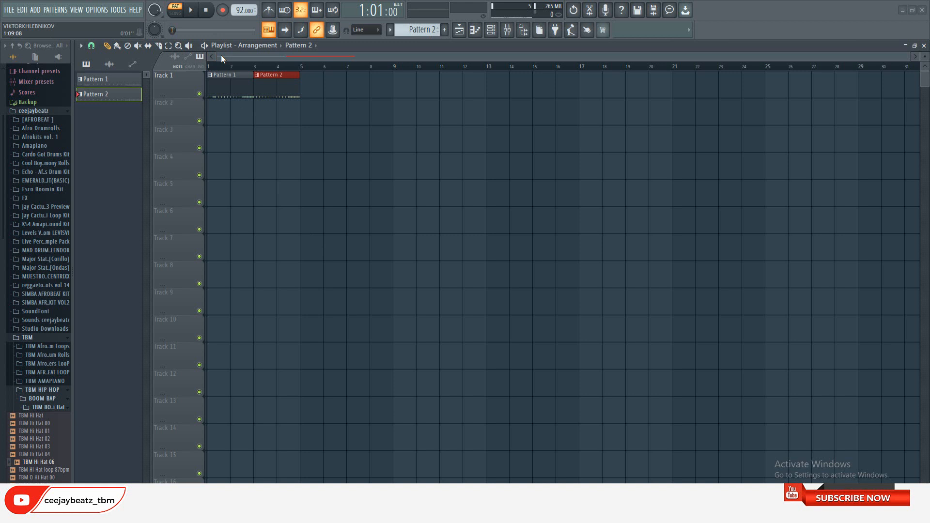
With Pattern 1 selected, add a BooBass instrument channel to the channel rack and close its plugin window
click(224, 81)
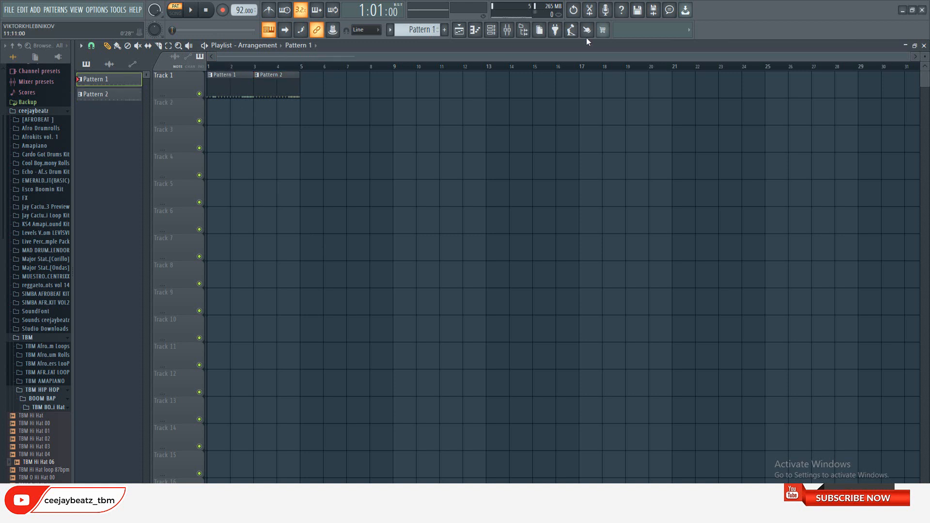
click(492, 30)
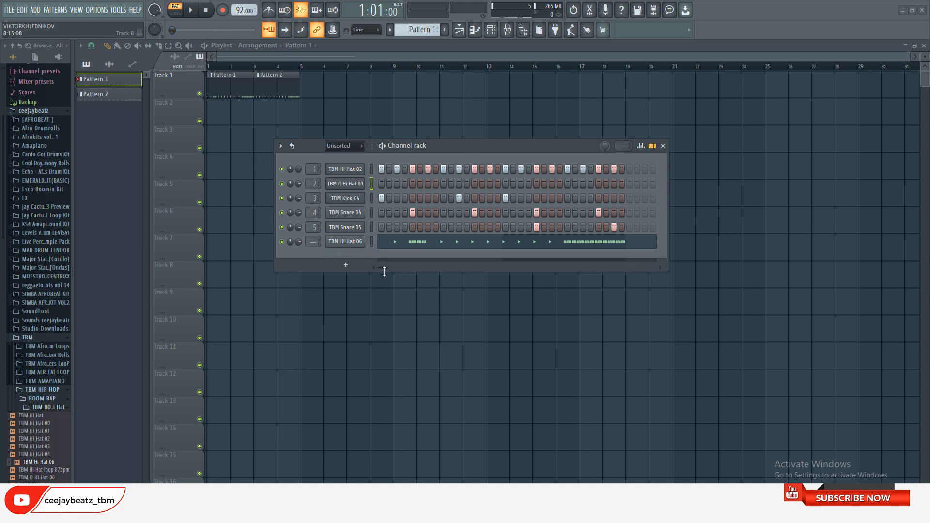
click(356, 265)
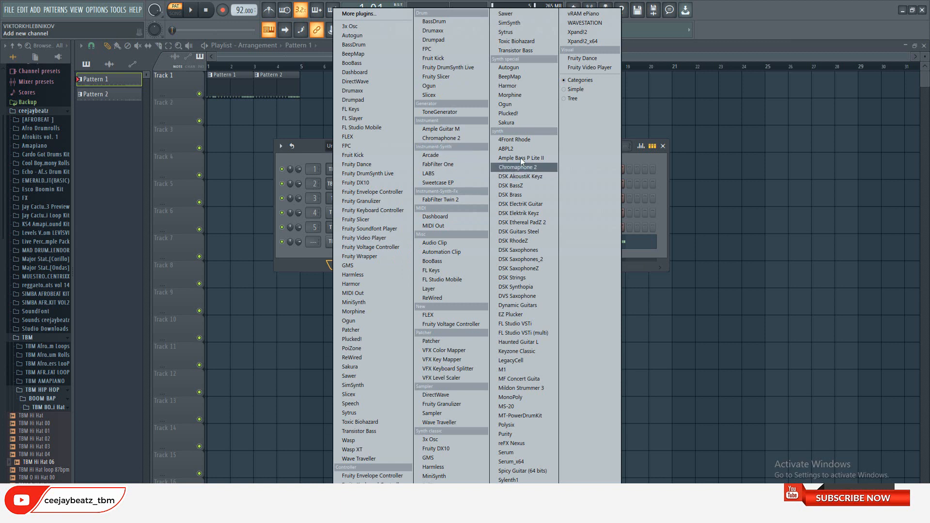
click(446, 261)
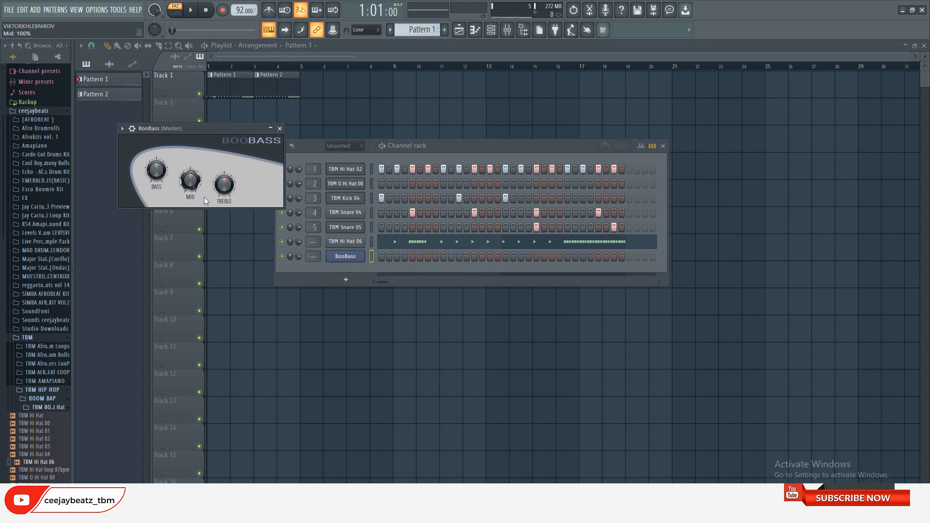
click(280, 128)
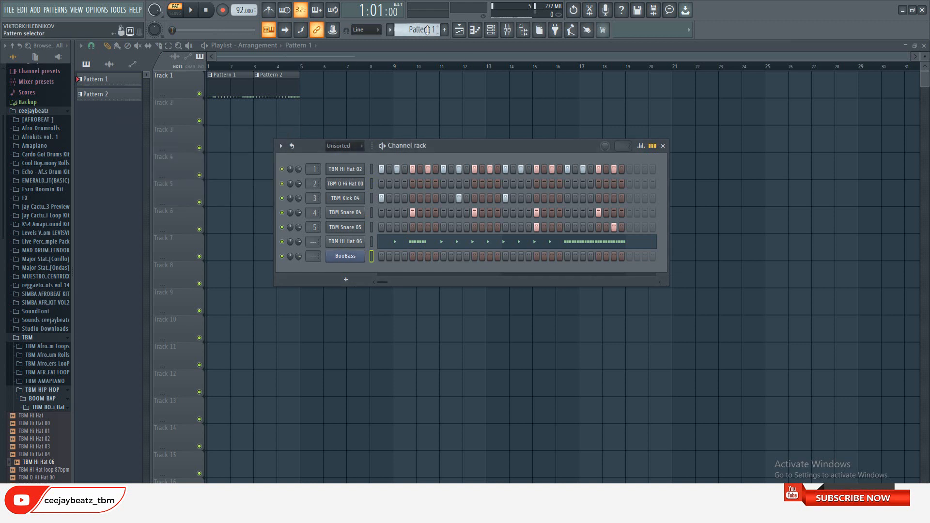
Create Pattern 3 and lay its clip across bars 1 to 4 of playlist Track 2
click(444, 29)
click(234, 122)
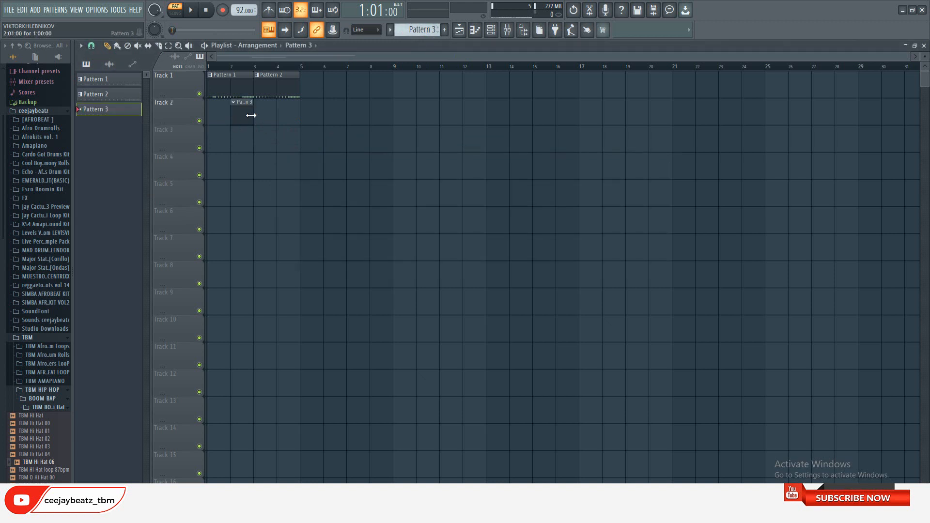
drag(251, 116, 300, 112)
In Pattern 3's BooBass piano roll, place a short D4 note at the start of bar 1 and play it in song mode
click(491, 29)
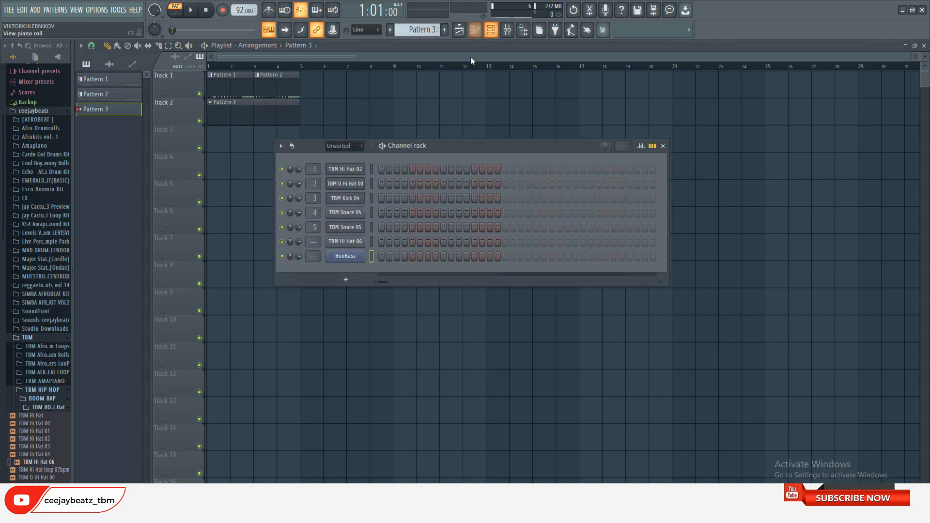
right_click(366, 263)
click(387, 265)
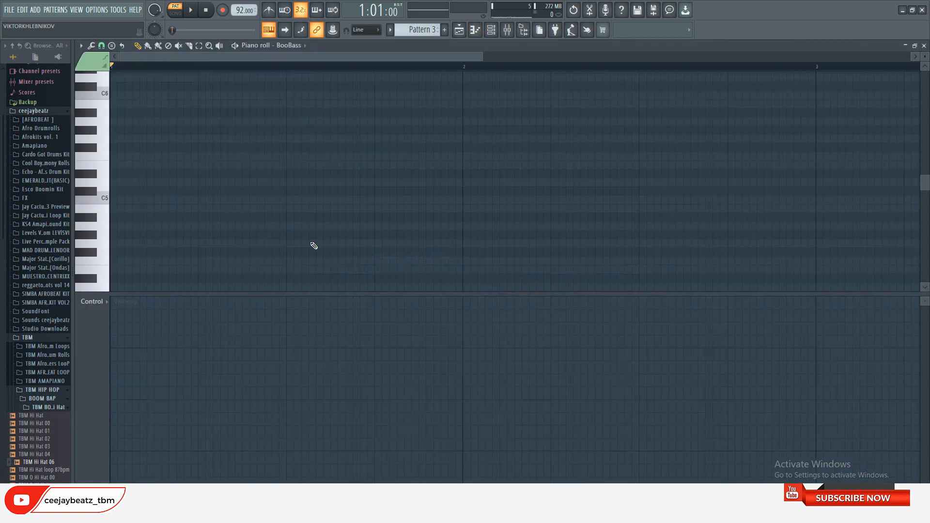
click(105, 184)
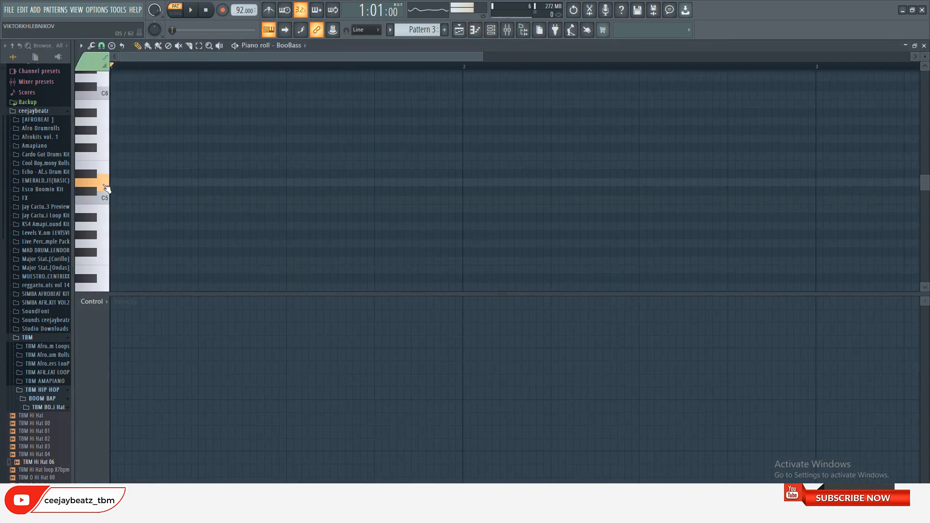
scroll(104, 191, down, 3)
click(103, 186)
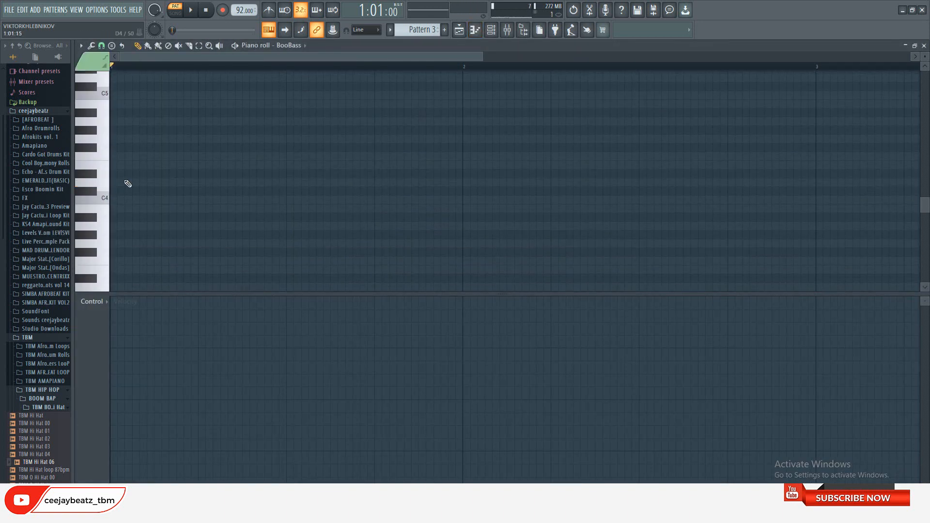
click(177, 182)
drag(291, 189, 144, 198)
drag(131, 377, 119, 333)
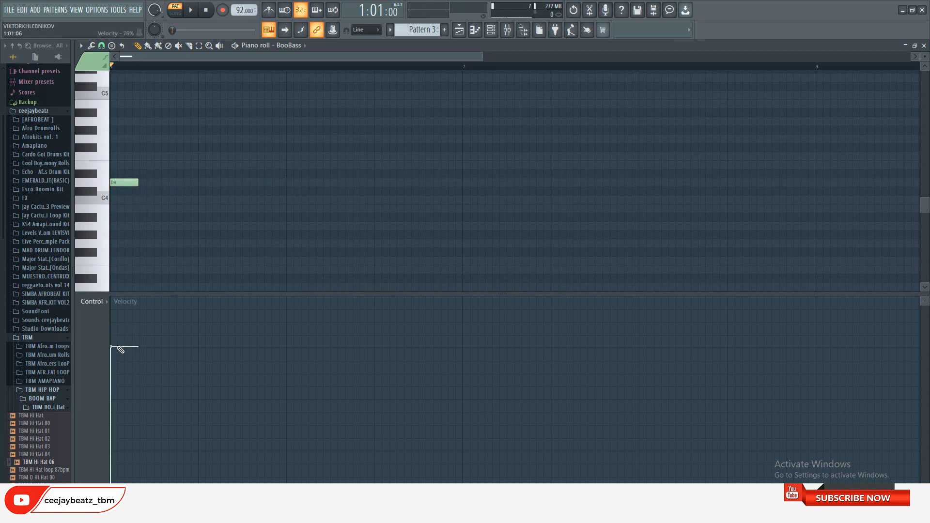
click(190, 9)
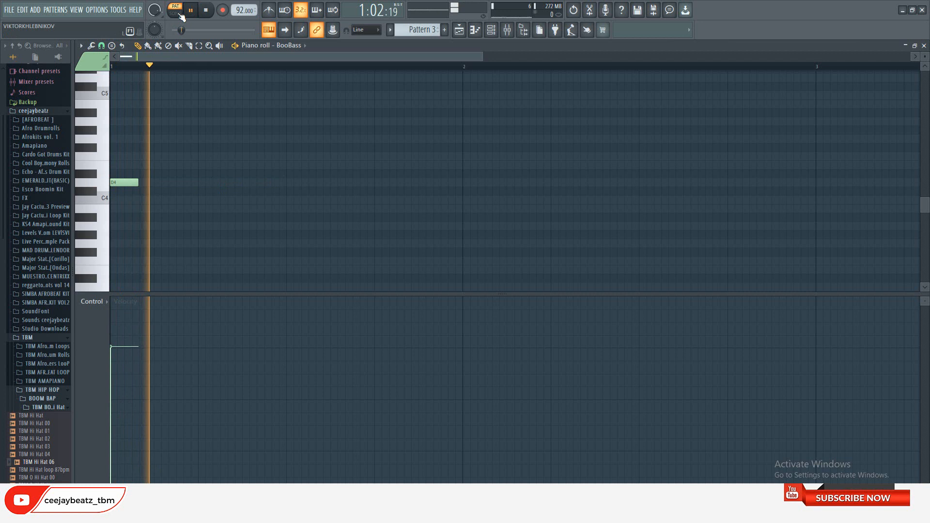
click(207, 13)
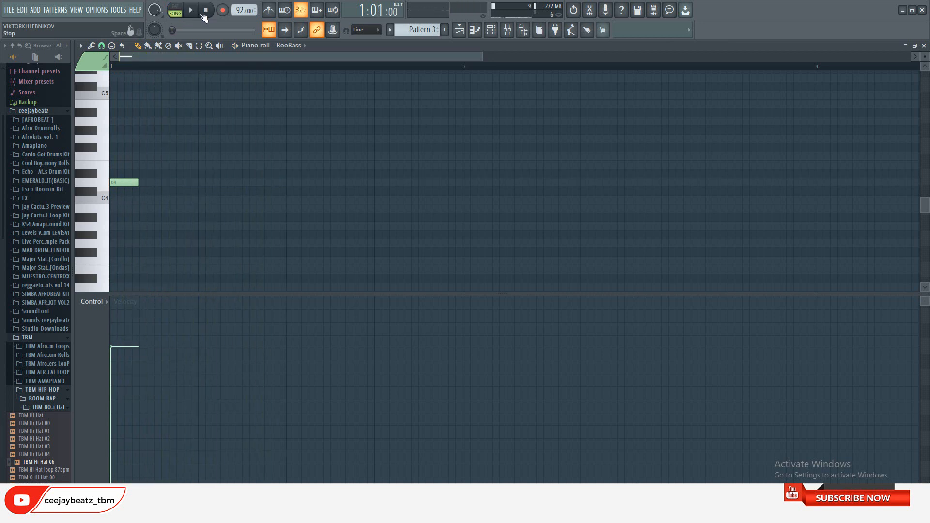
Extend the bar 1 bass line with D4 at step 5, G4 at step 7, and F4 at steps 9 and 15, checking playback
click(199, 183)
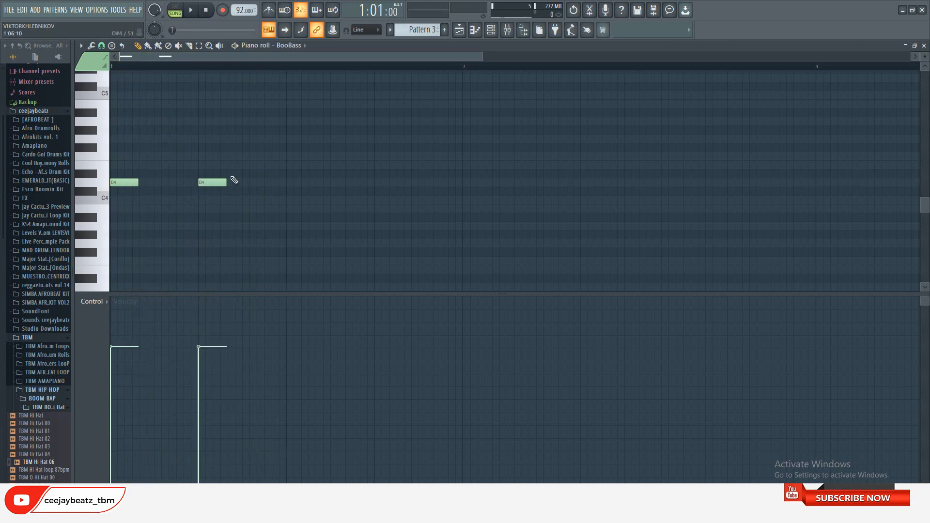
click(252, 139)
drag(293, 183, 251, 138)
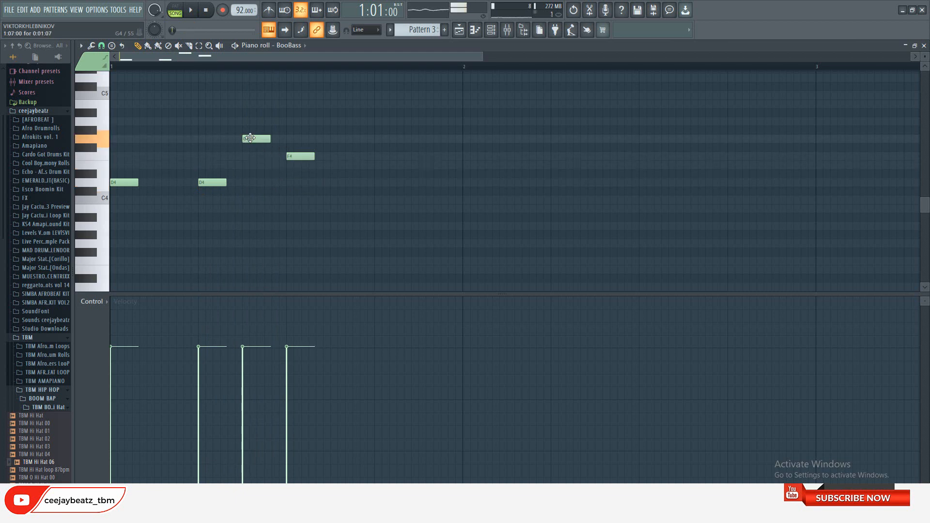
click(192, 11)
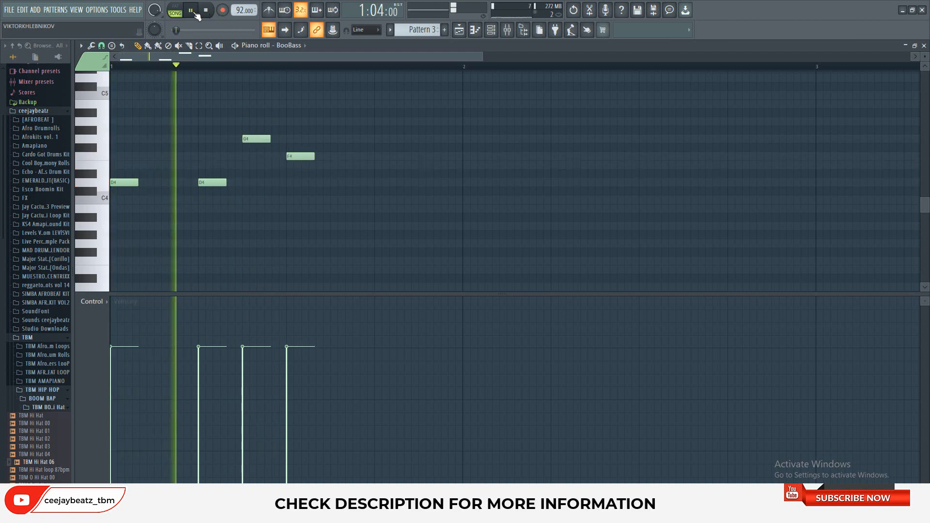
key(space)
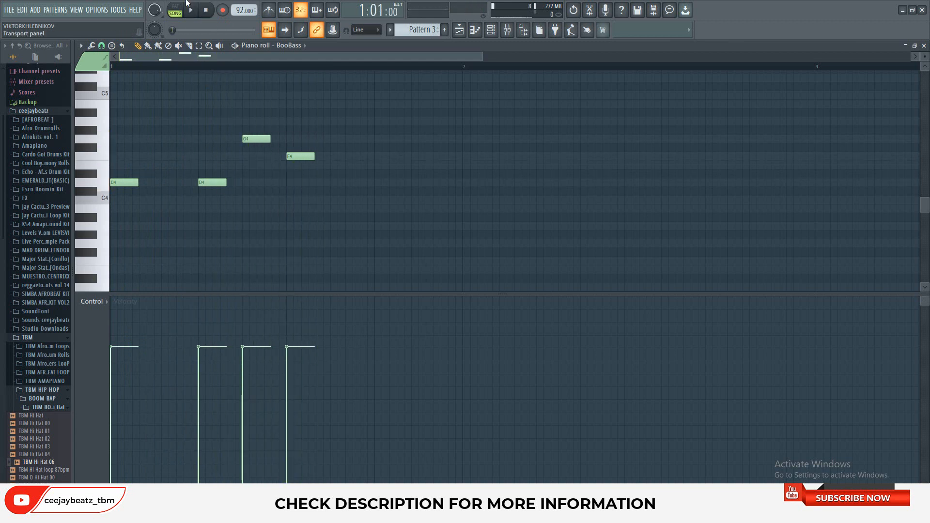
click(209, 10)
drag(415, 166, 439, 171)
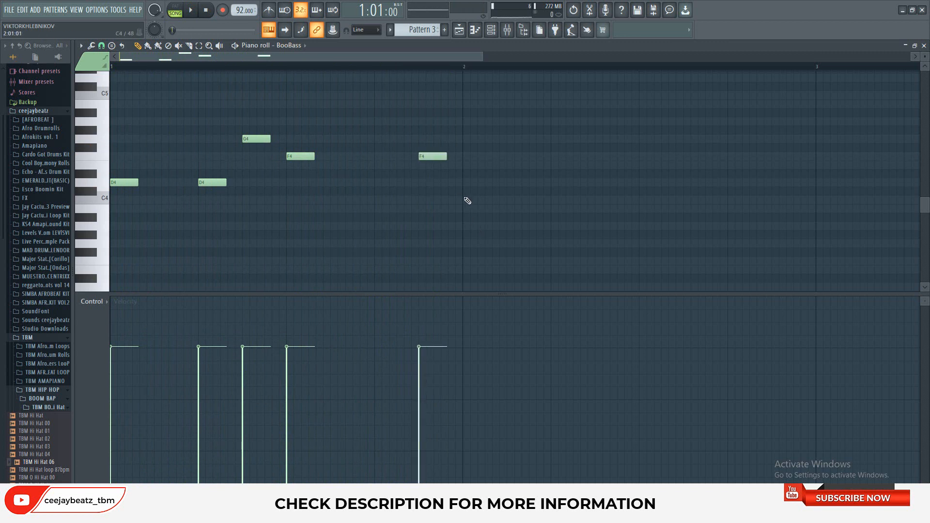
Copy all five bass notes from bar 1 to the start of bar 2
drag(507, 248, 111, 72)
scroll(165, 225, down, 2)
shift+drag(121, 238, 477, 240)
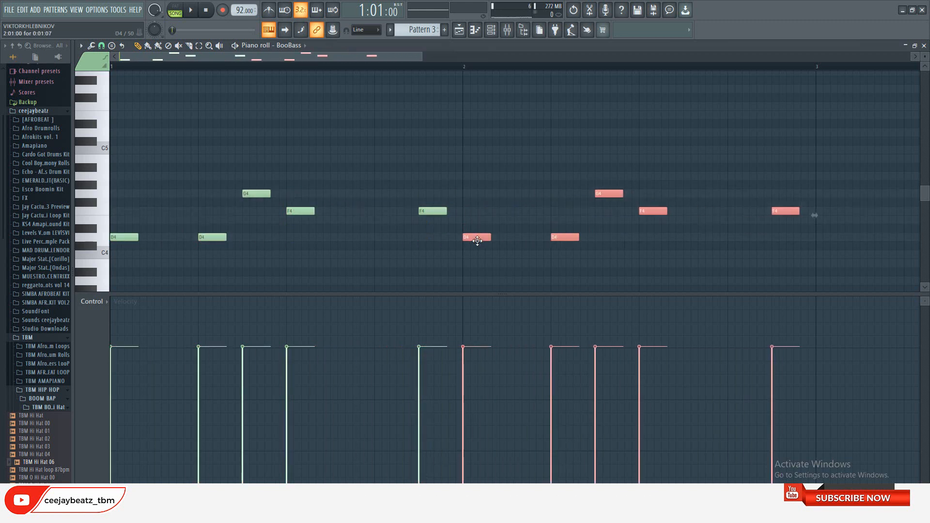
In bar 2, replace the F4 notes at steps 9 and 15 with A4 and A#4, and listen to the bass line
click(642, 168)
mouse_move(641, 168)
mouse_down()
mouse_move(641, 185)
mouse_move(641, 174)
mouse_up()
drag(777, 159, 773, 173)
right_click(784, 211)
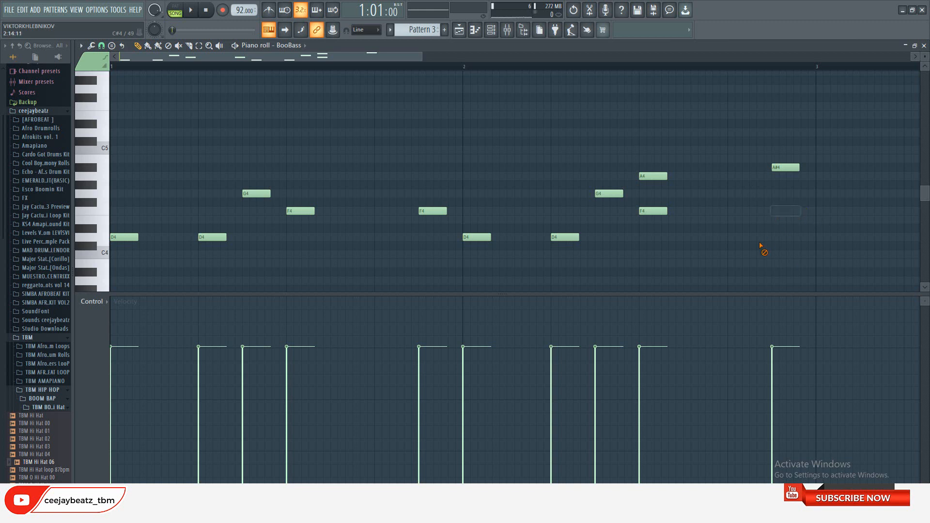
scroll(571, 217, down, 2)
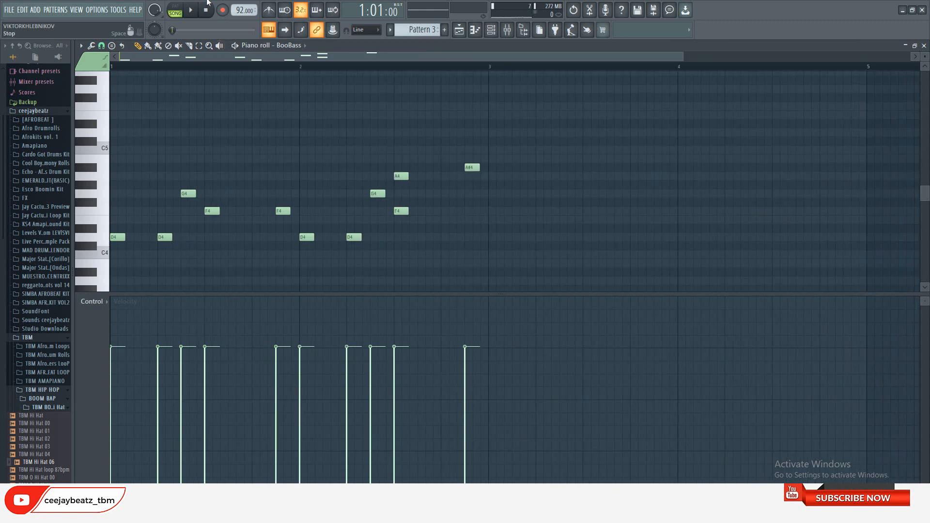
click(193, 10)
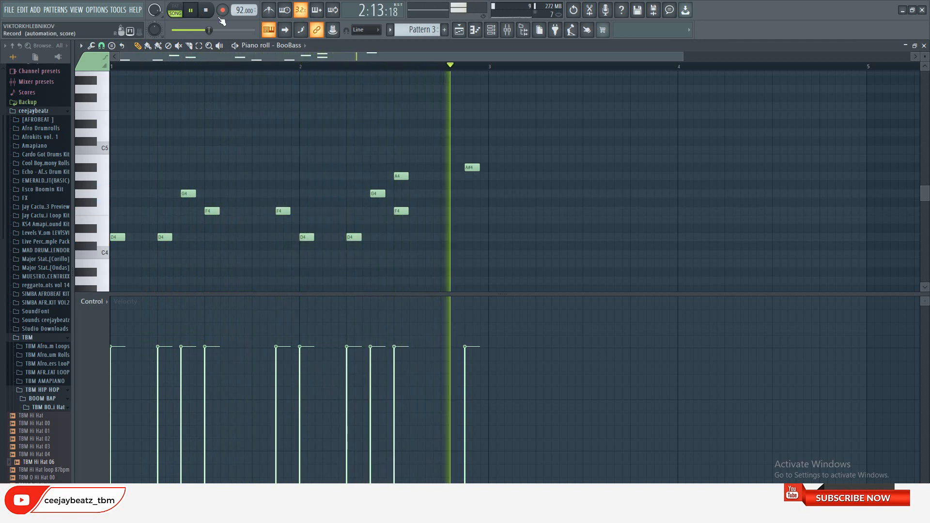
click(205, 14)
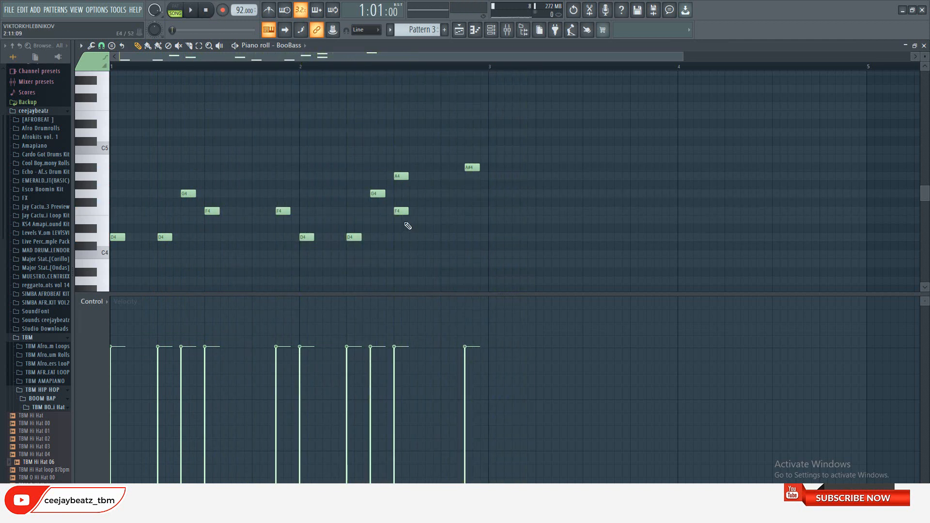
Try raising the A4 note at step 9 of bar 2 to B4 and play the bass line
click(195, 13)
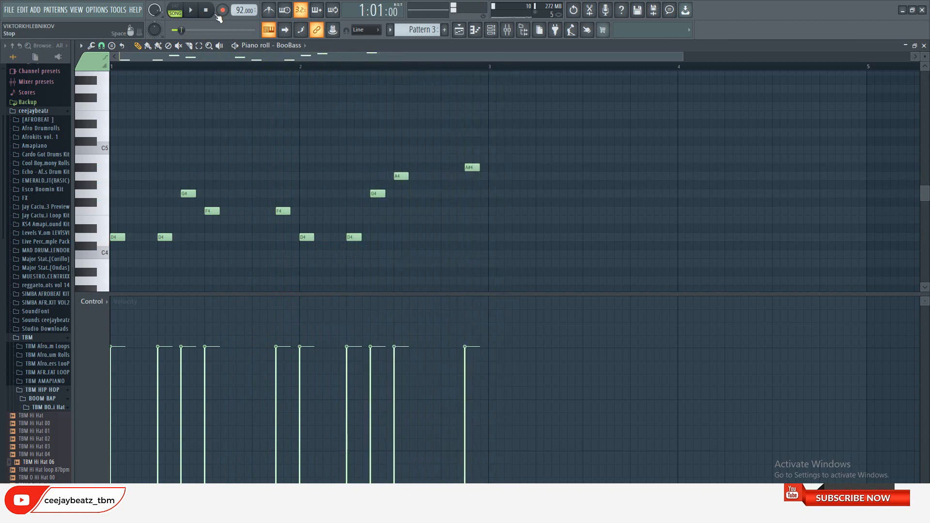
click(196, 12)
mouse_move(399, 180)
mouse_down()
mouse_move(395, 151)
mouse_move(399, 166)
mouse_up()
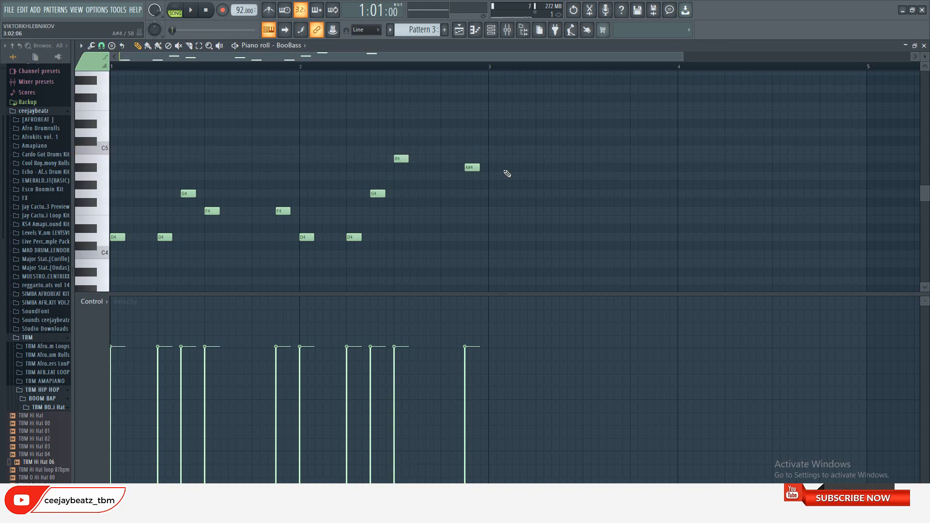
click(191, 10)
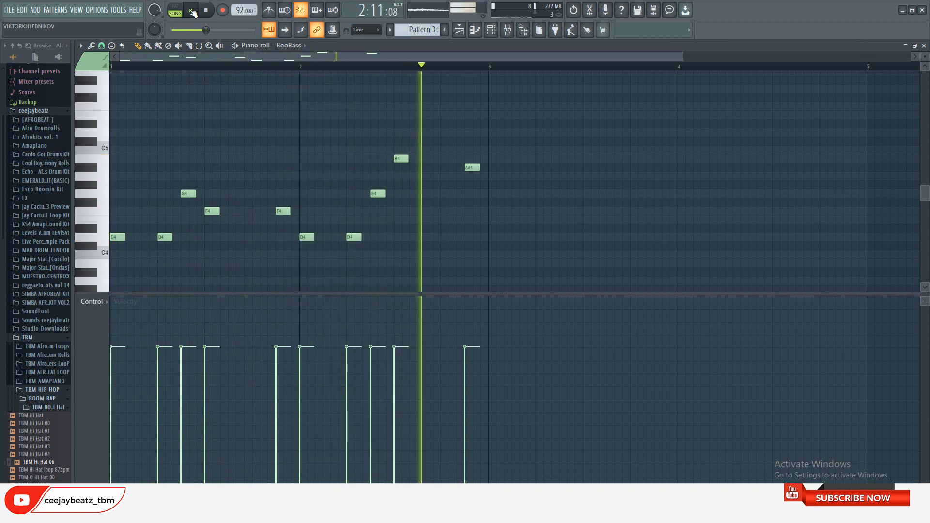
key(space)
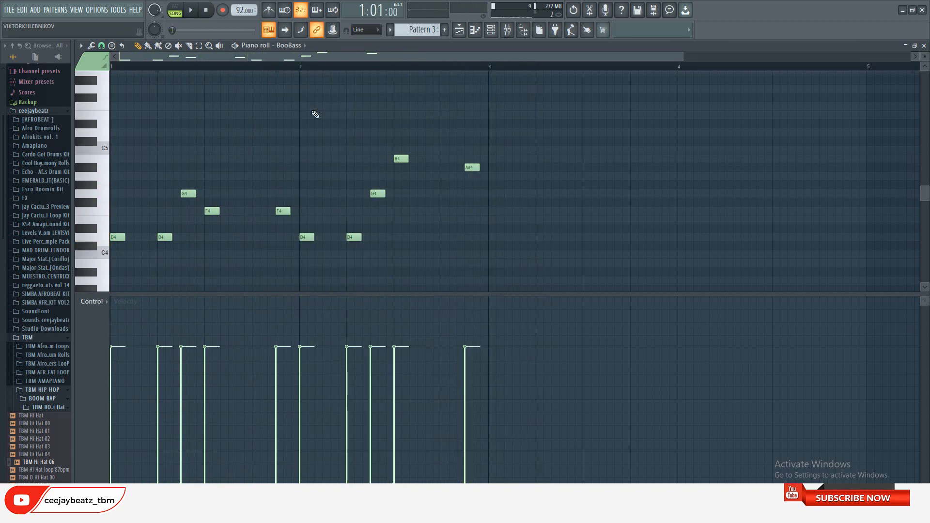
Add an F4 note at step 9 of bar 2, delete the B4 above it, and play the bass line
double_click(396, 211)
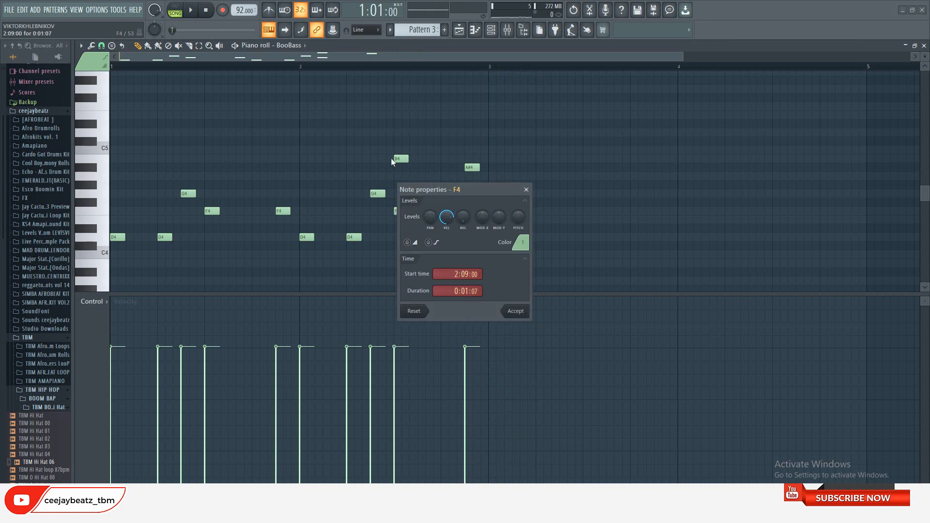
click(528, 190)
right_click(400, 159)
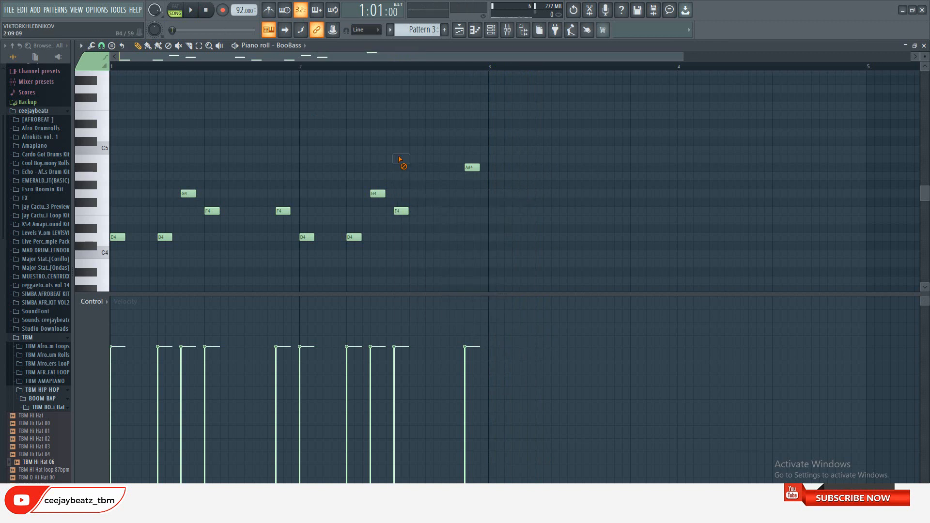
key(space)
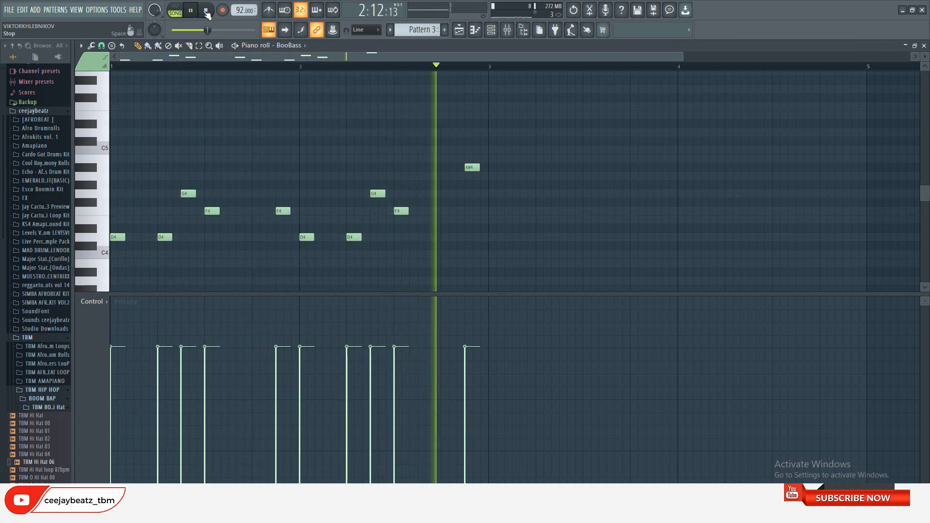
click(206, 11)
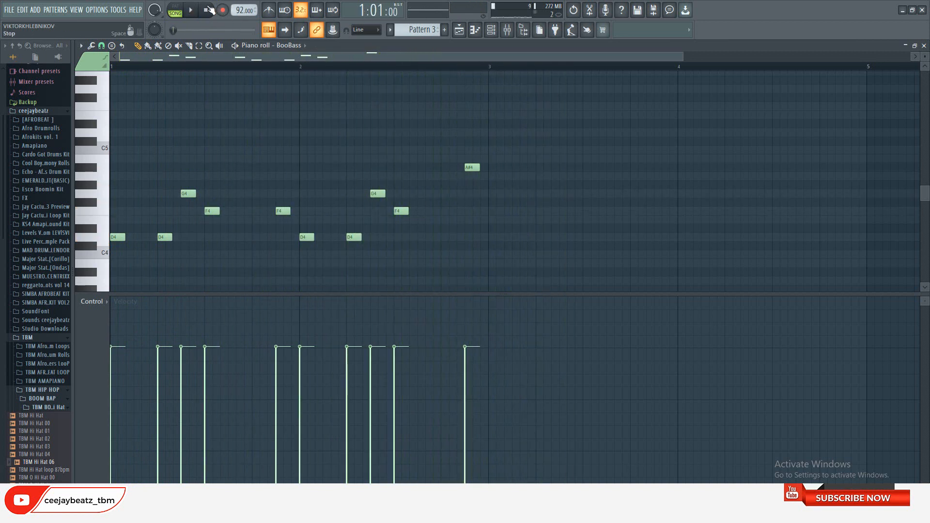
In the playlist, shorten Track 2's Pattern 3 clip to two bars, add a second one at bar 3, and play the arrangement
click(459, 30)
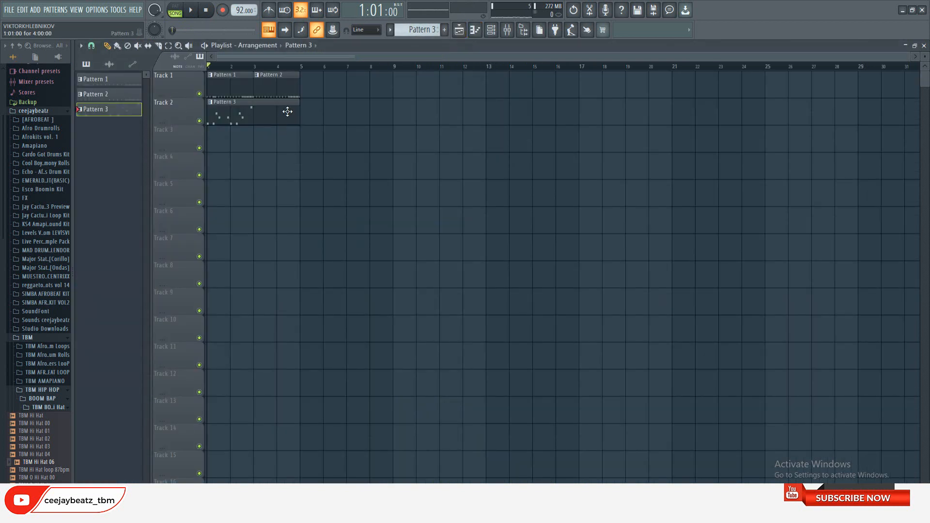
click(255, 118)
click(194, 10)
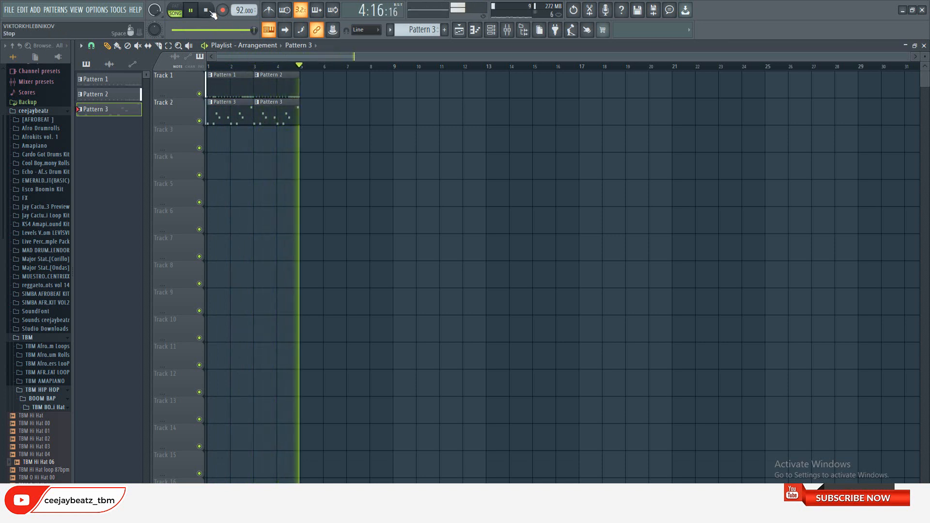
click(204, 14)
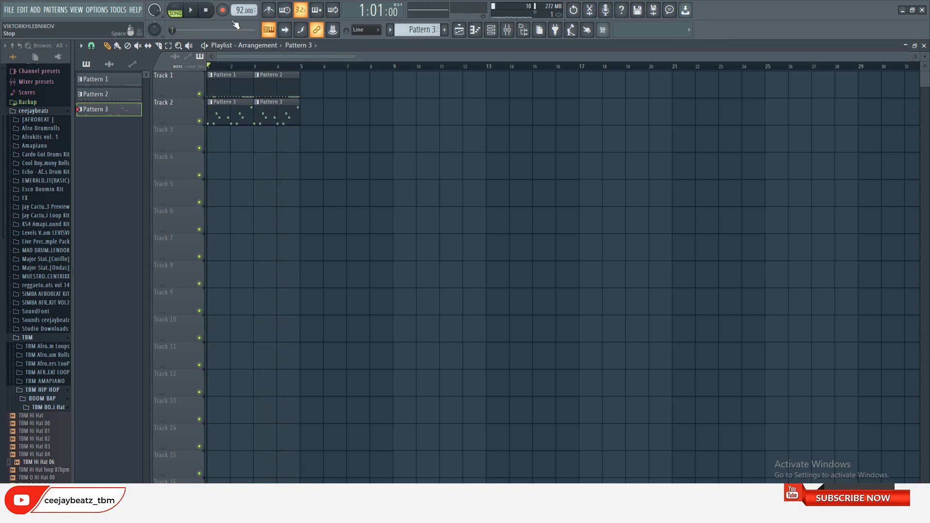
Show Pattern 2 in a wider channel rack and collapse the file browser to enlarge the workspace
click(260, 90)
click(491, 30)
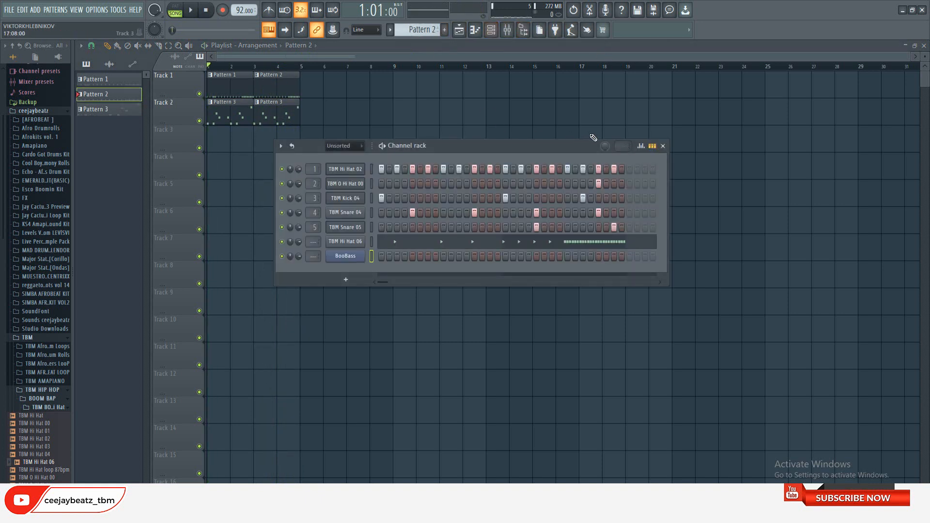
drag(668, 177, 699, 184)
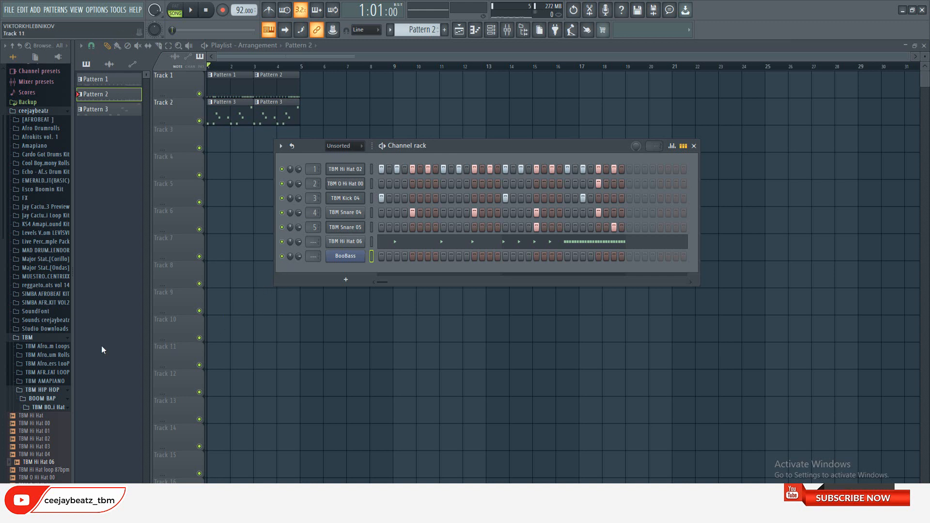
drag(72, 264, 2, 272)
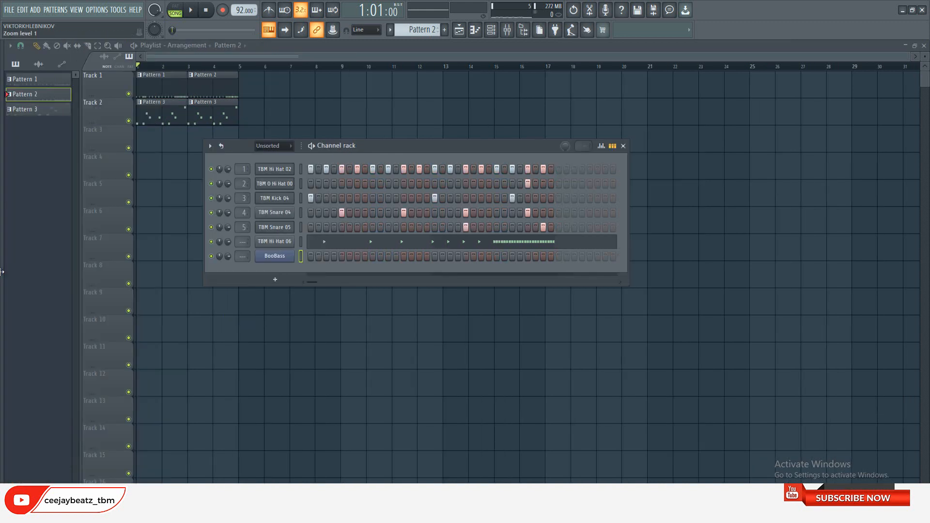
Apply a quick fade-out of 36% to the TBM Hi Hat 02 sample and audition the arrangement
click(280, 170)
drag(287, 285, 287, 334)
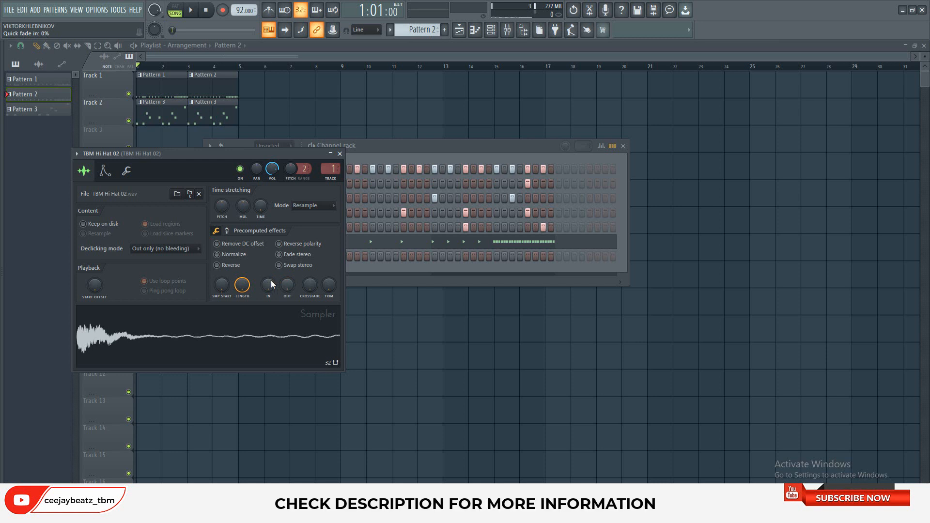
drag(287, 285, 287, 279)
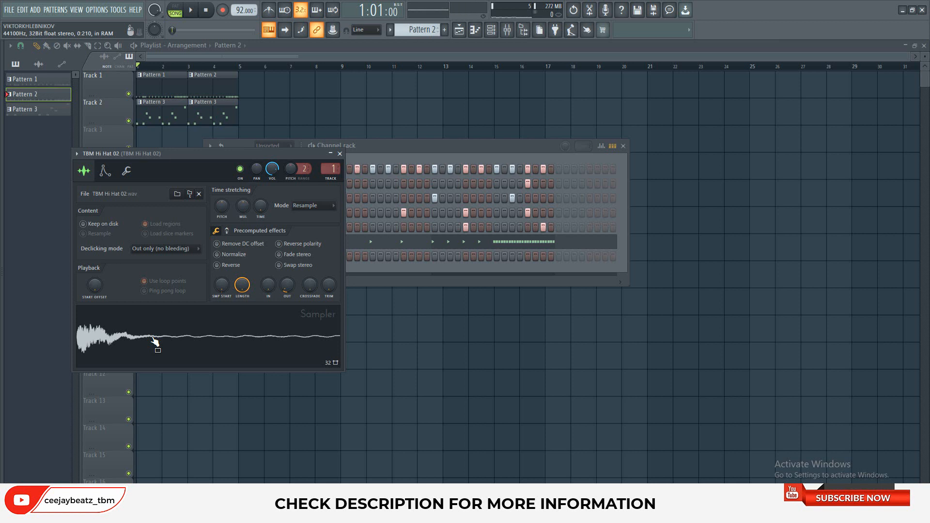
click(191, 11)
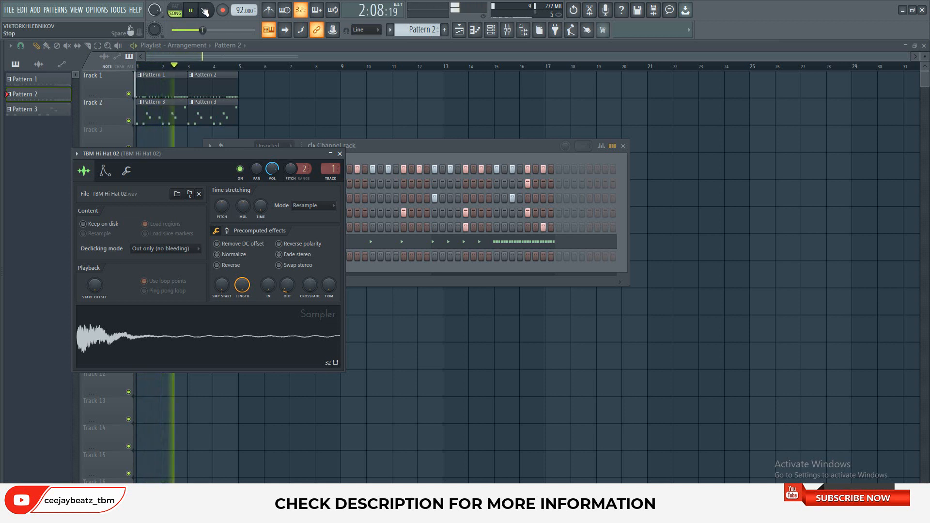
click(205, 10)
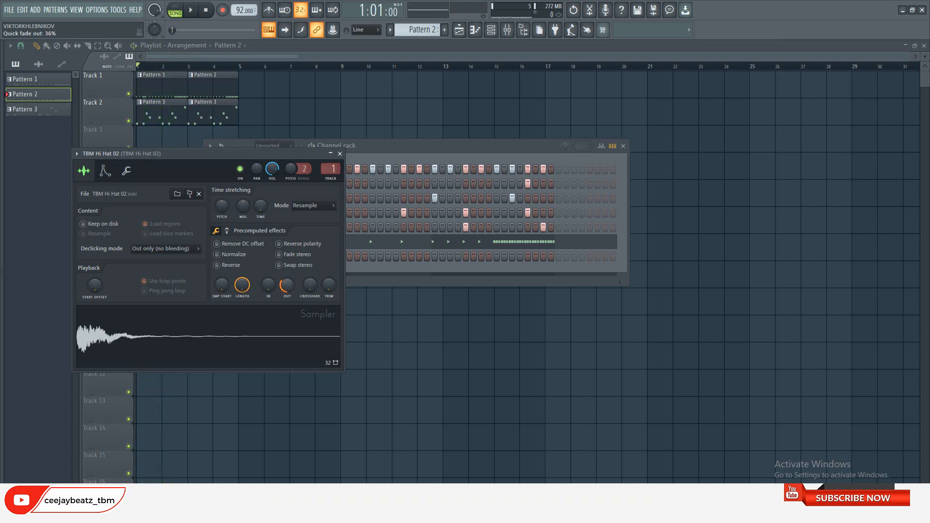
click(339, 154)
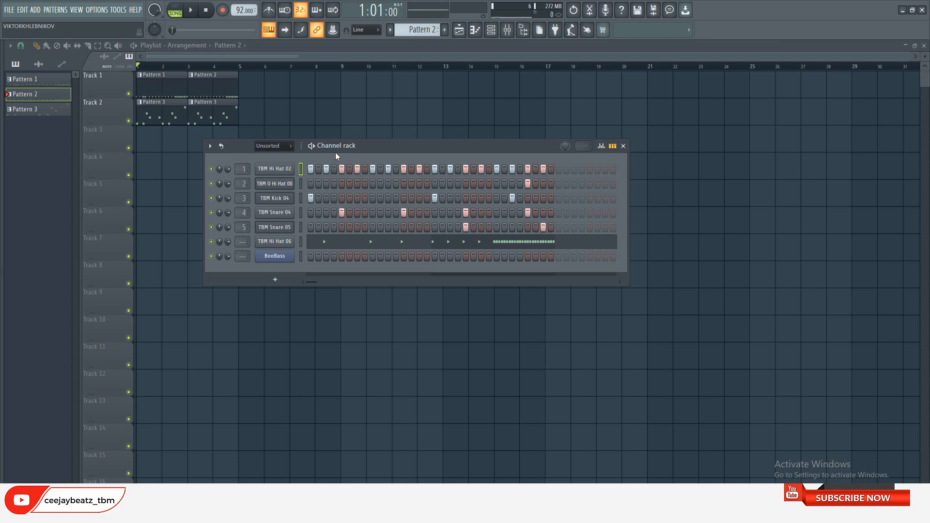
Switch playback to pattern mode and listen to Pattern 2 on its own
click(312, 146)
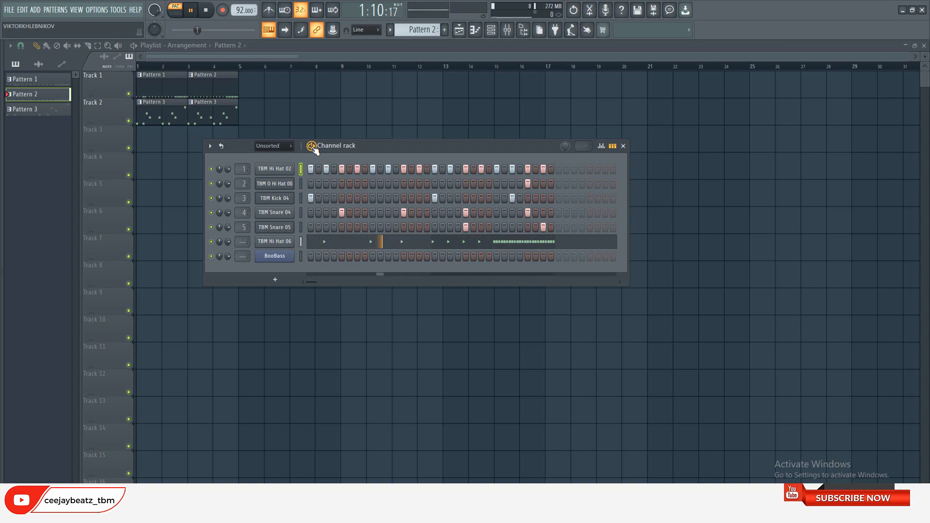
click(205, 5)
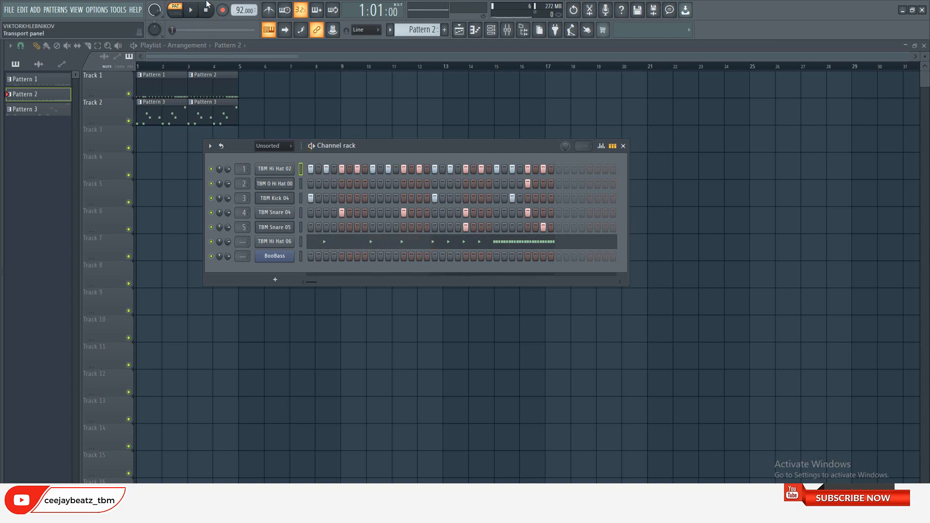